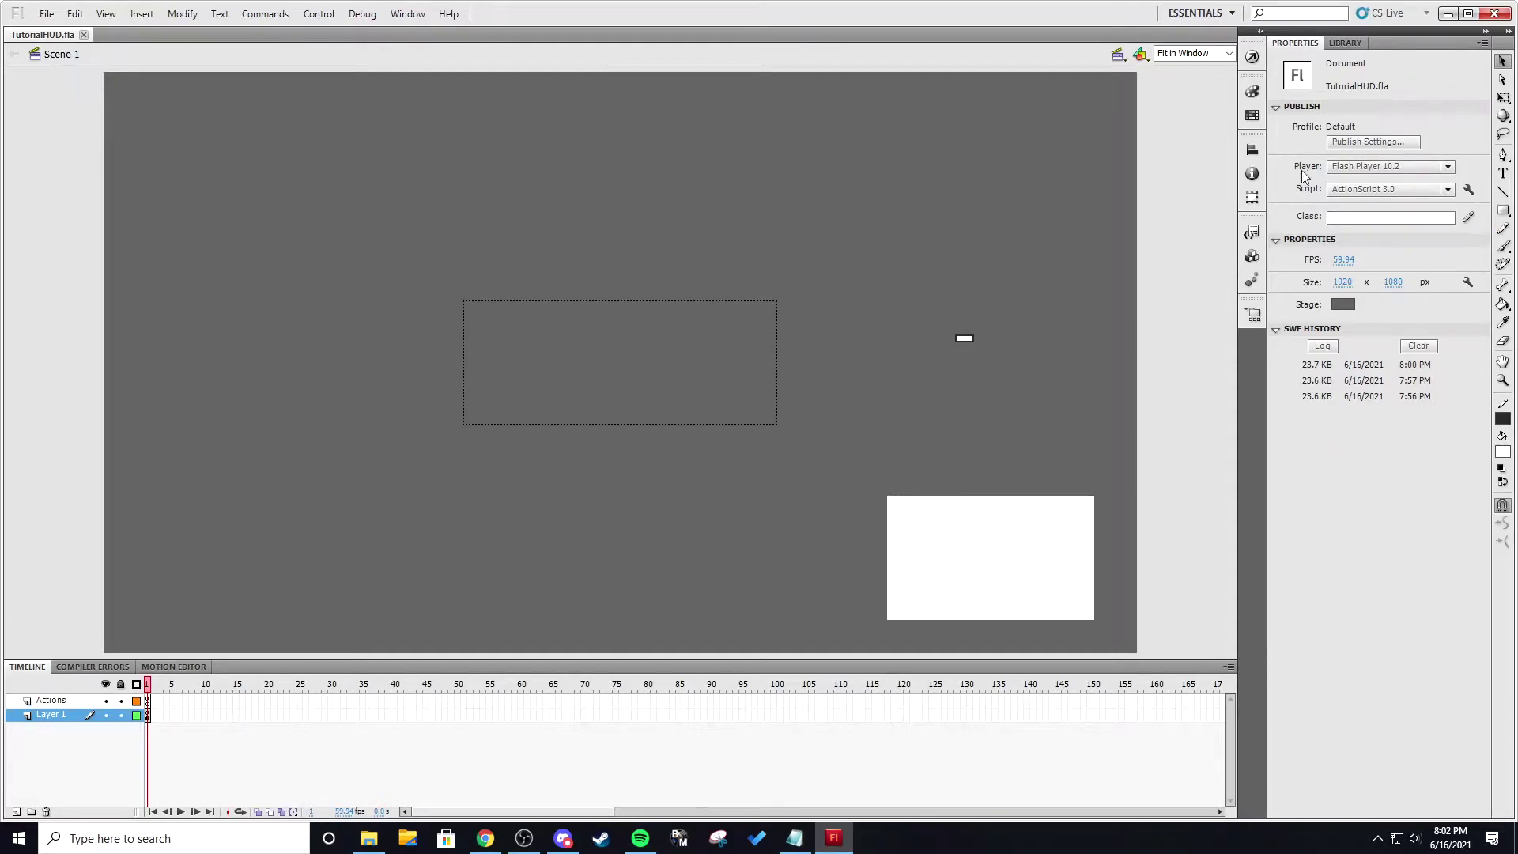
- Inspect the document's library items and the properties of the central dynamic text field and the white square button
{"action": "left_click", "coordinate": [1344, 46]}
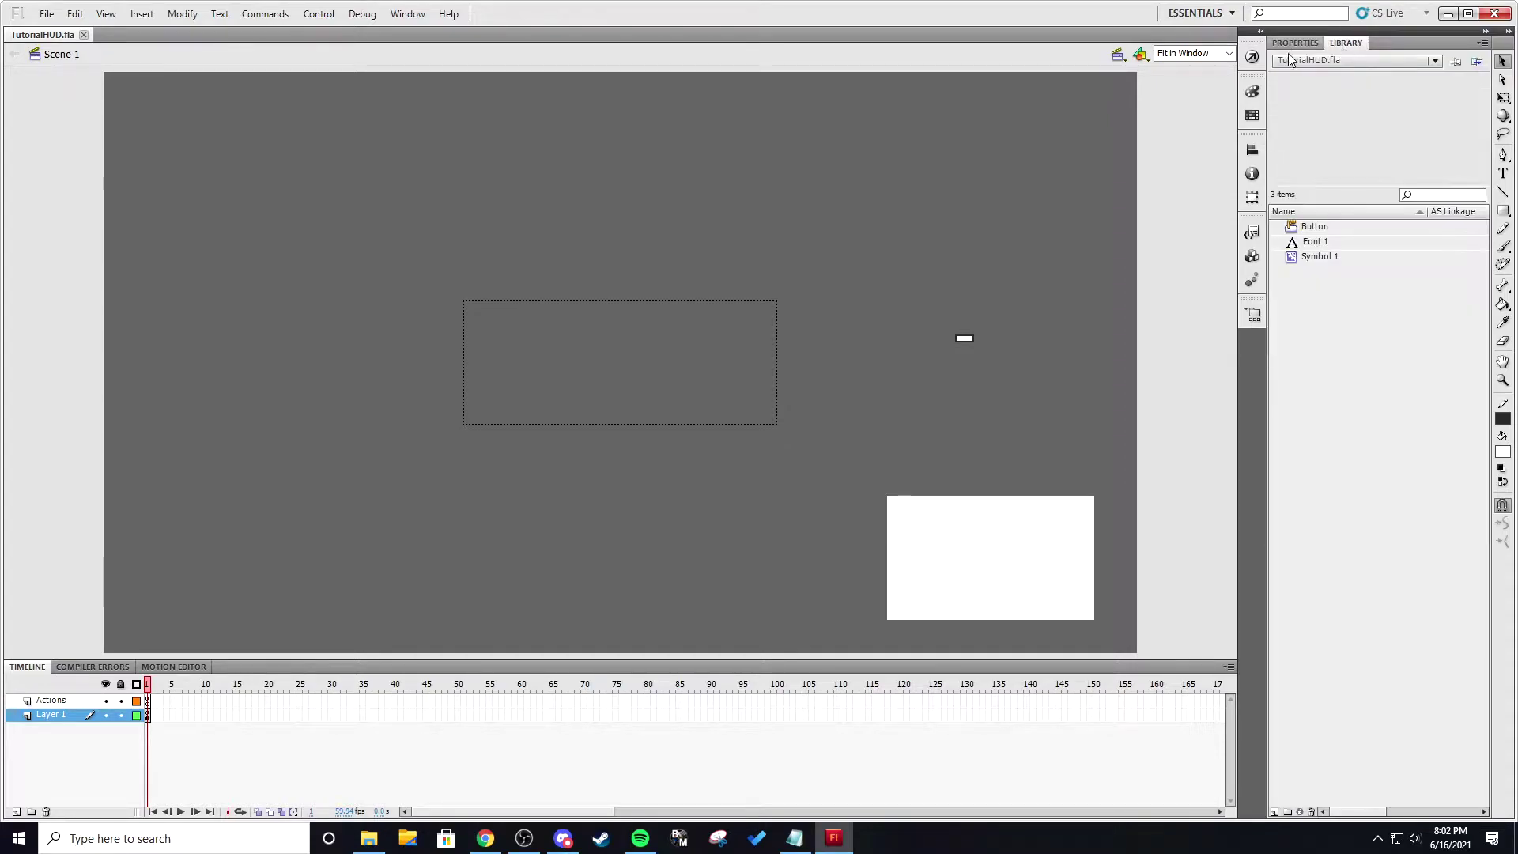
{"action": "left_click", "coordinate": [1294, 42]}
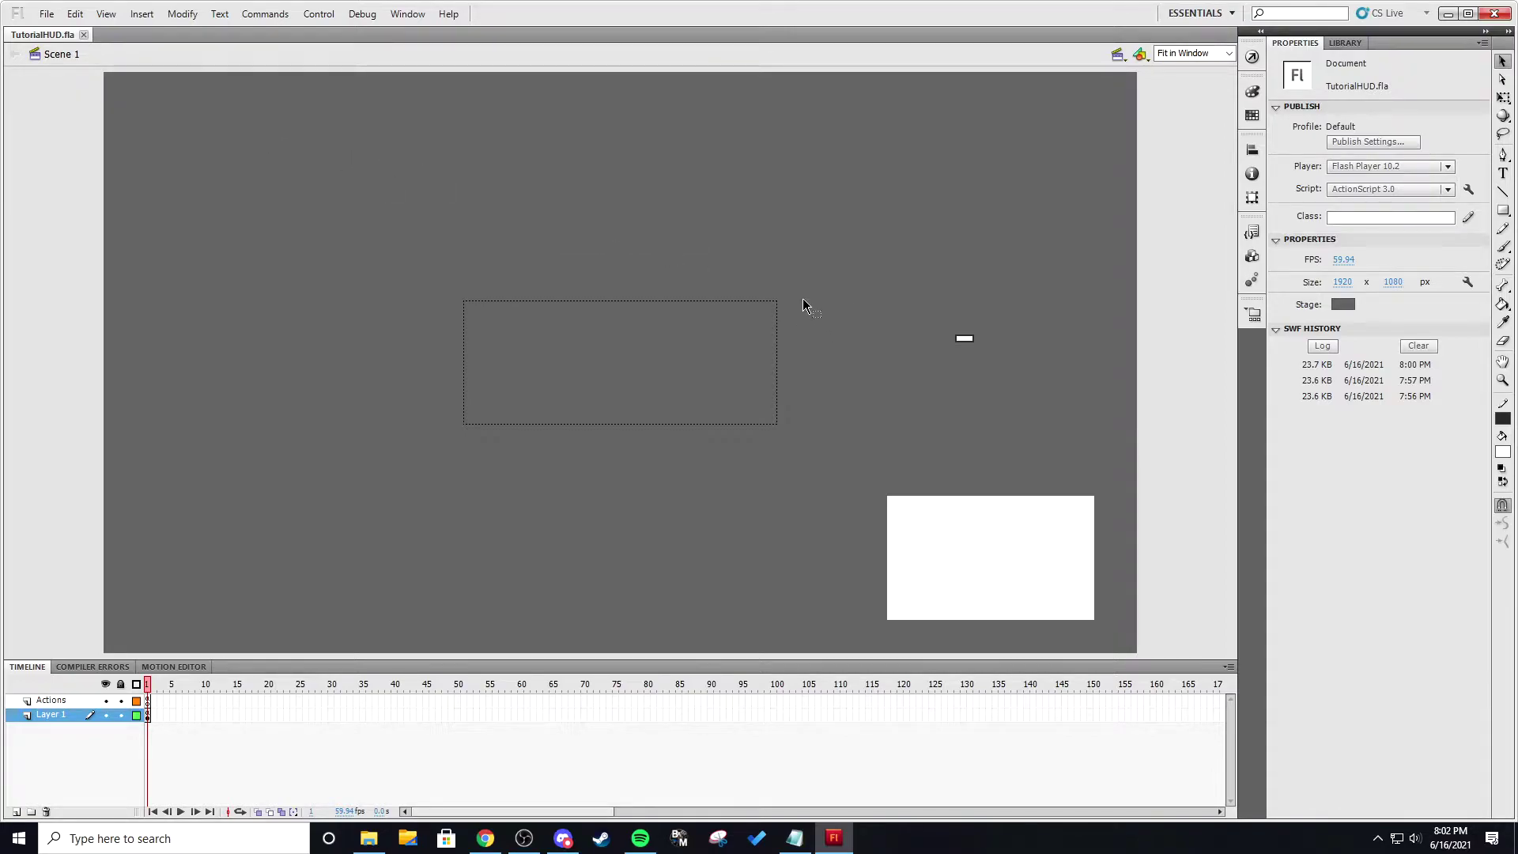
{"action": "left_click", "coordinate": [743, 371]}
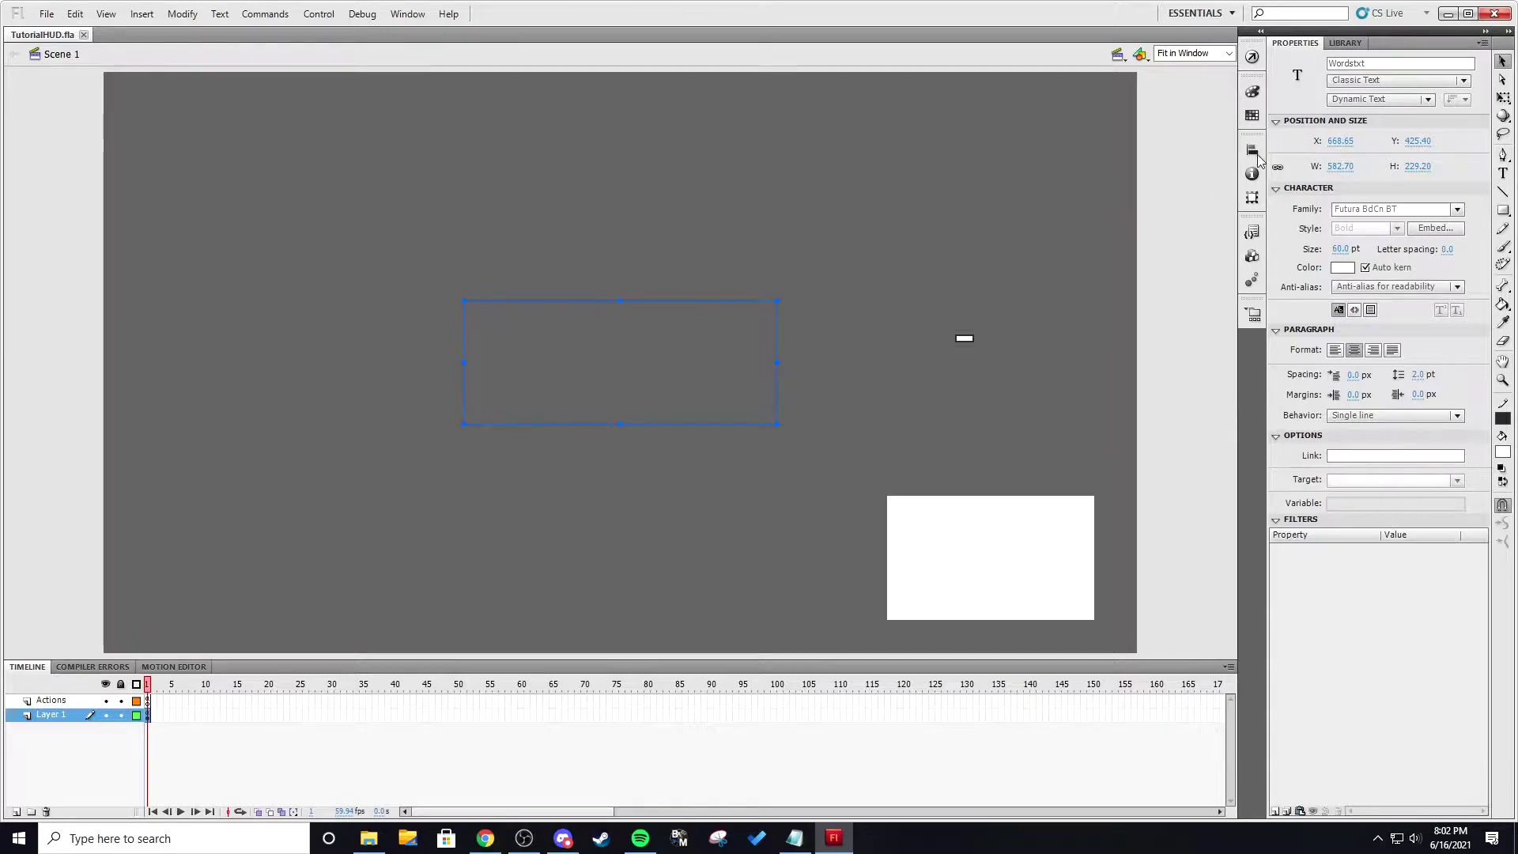
{"action": "left_click", "coordinate": [914, 540]}
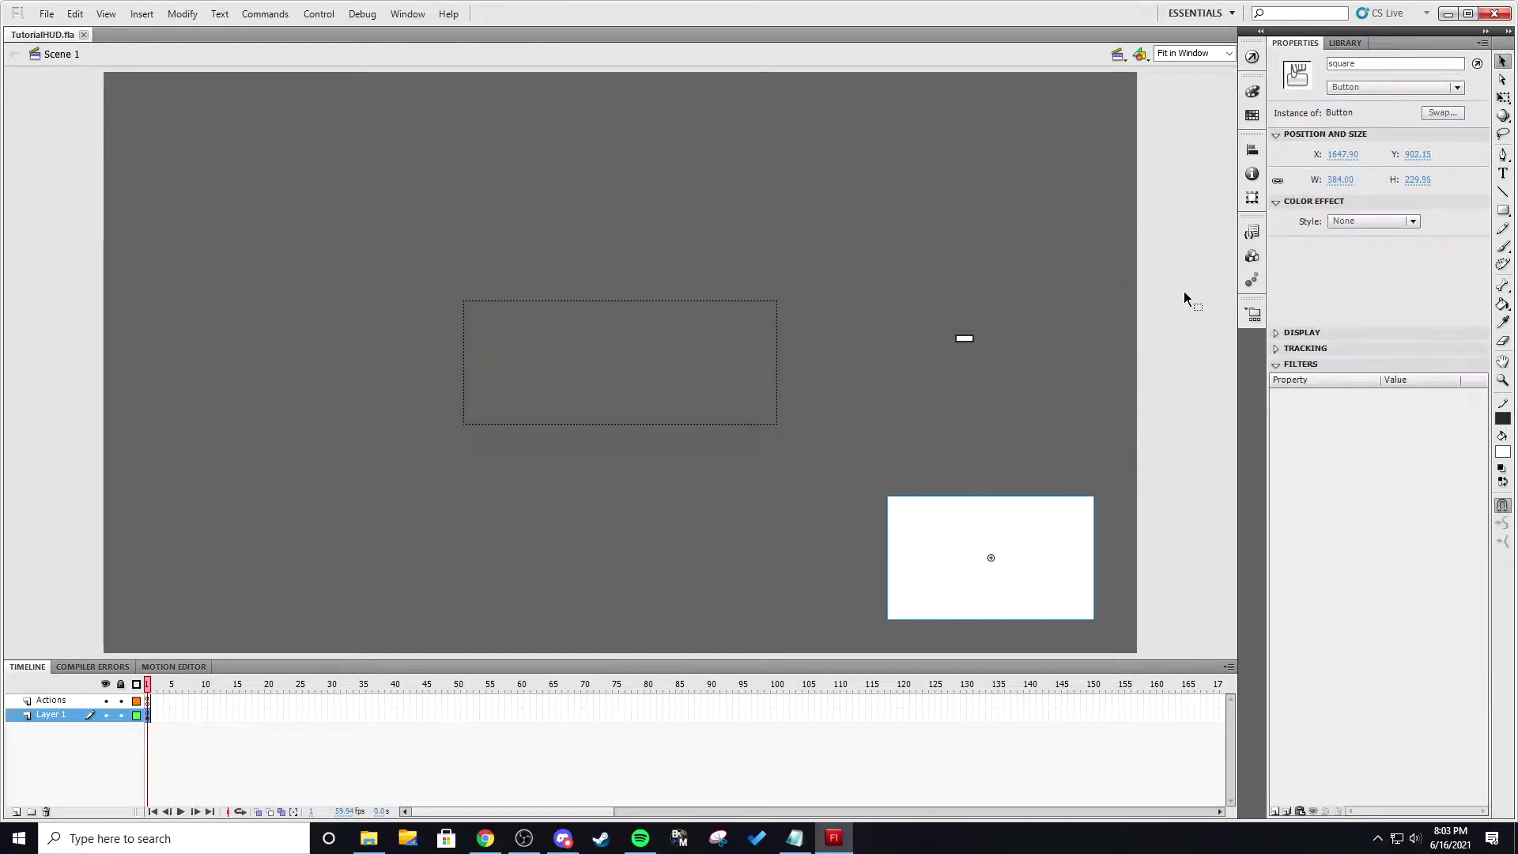
{"action": "left_click", "coordinate": [1069, 246]}
- View the frame's script, test the movie by trying the custom cursor over the text, and close the preview
{"action": "left_click", "coordinate": [1251, 57]}
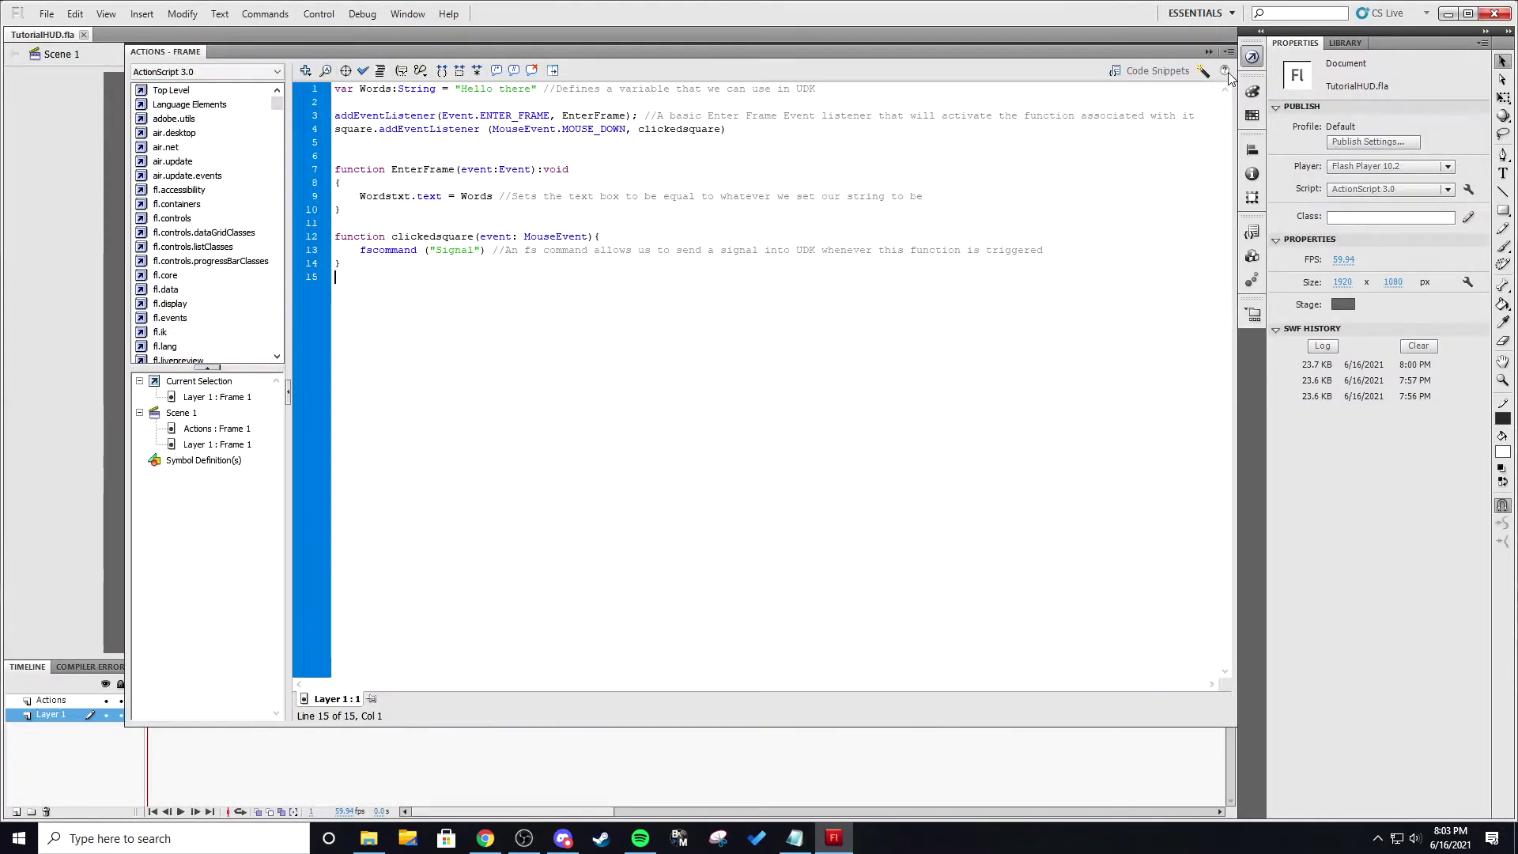
{"action": "key", "text": "ctrl+Return"}
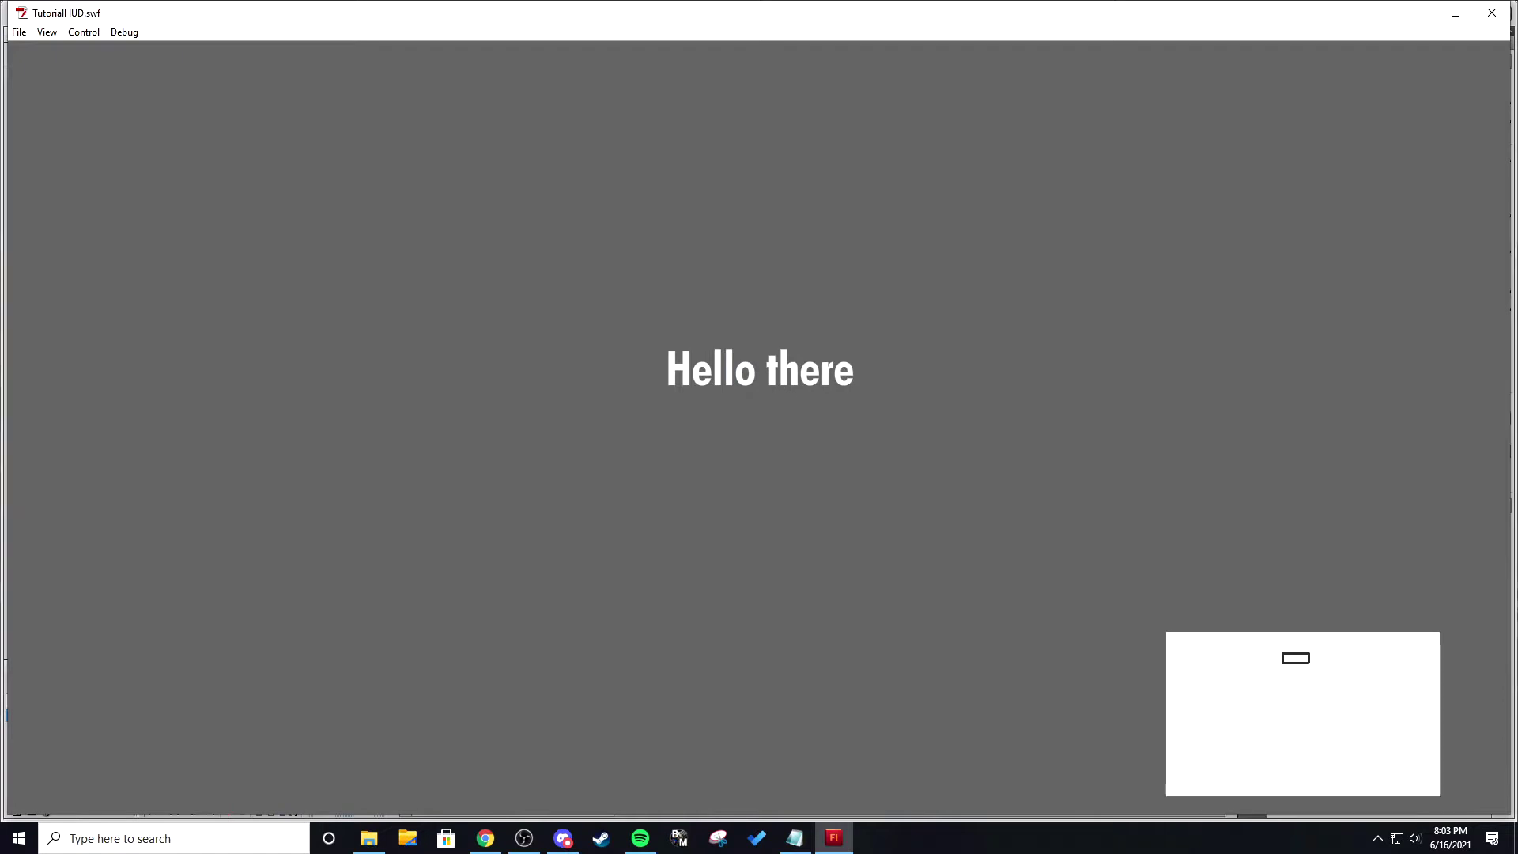
{"action": "left_click_drag", "start_coordinate": [686, 349], "coordinate": [819, 354]}
{"action": "left_click", "coordinate": [820, 353]}
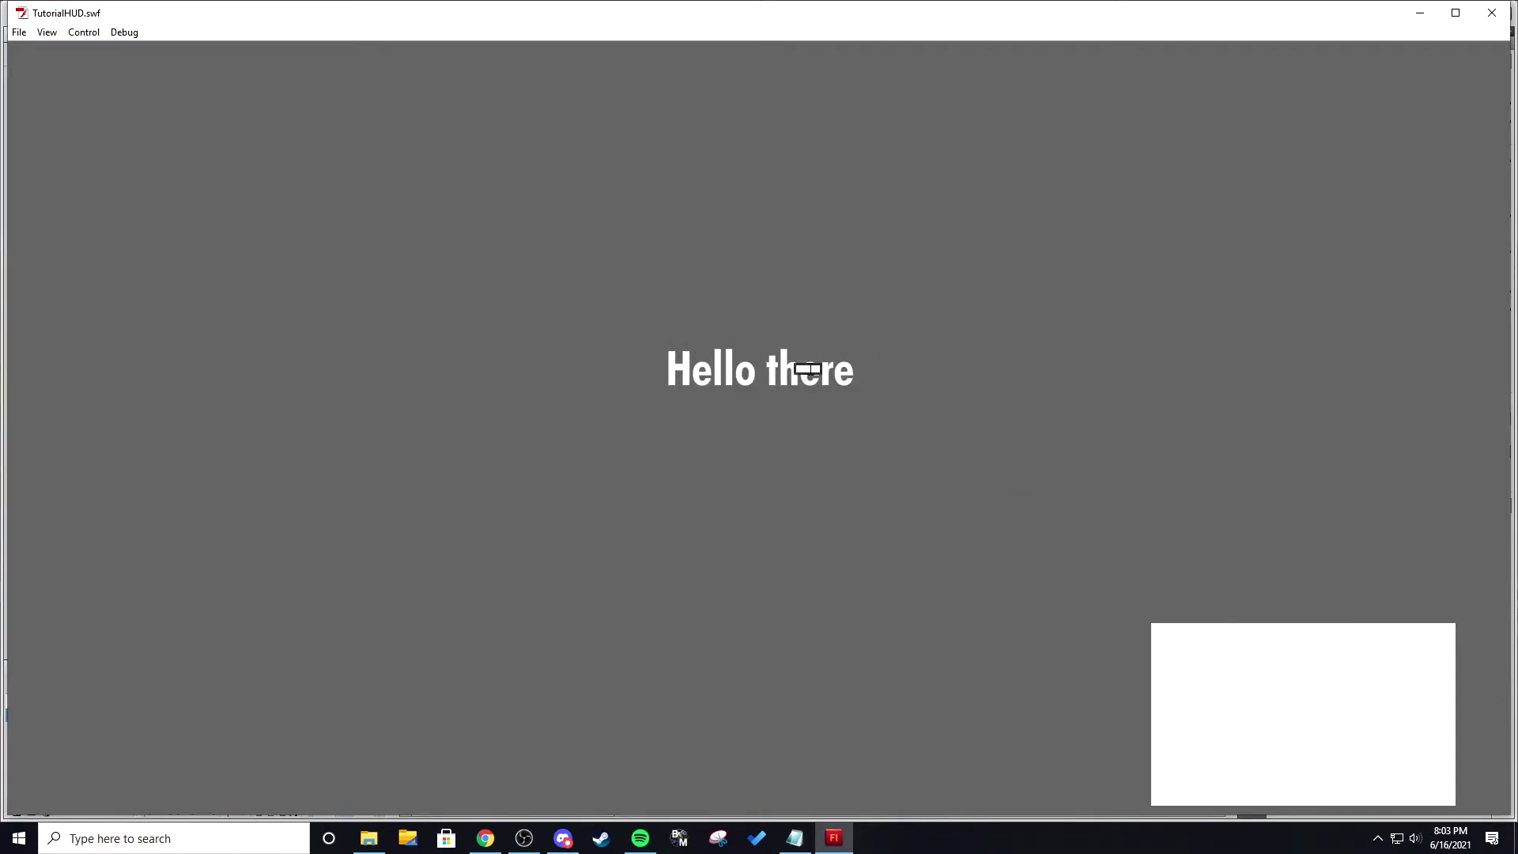
{"action": "left_click", "coordinate": [1508, 15]}
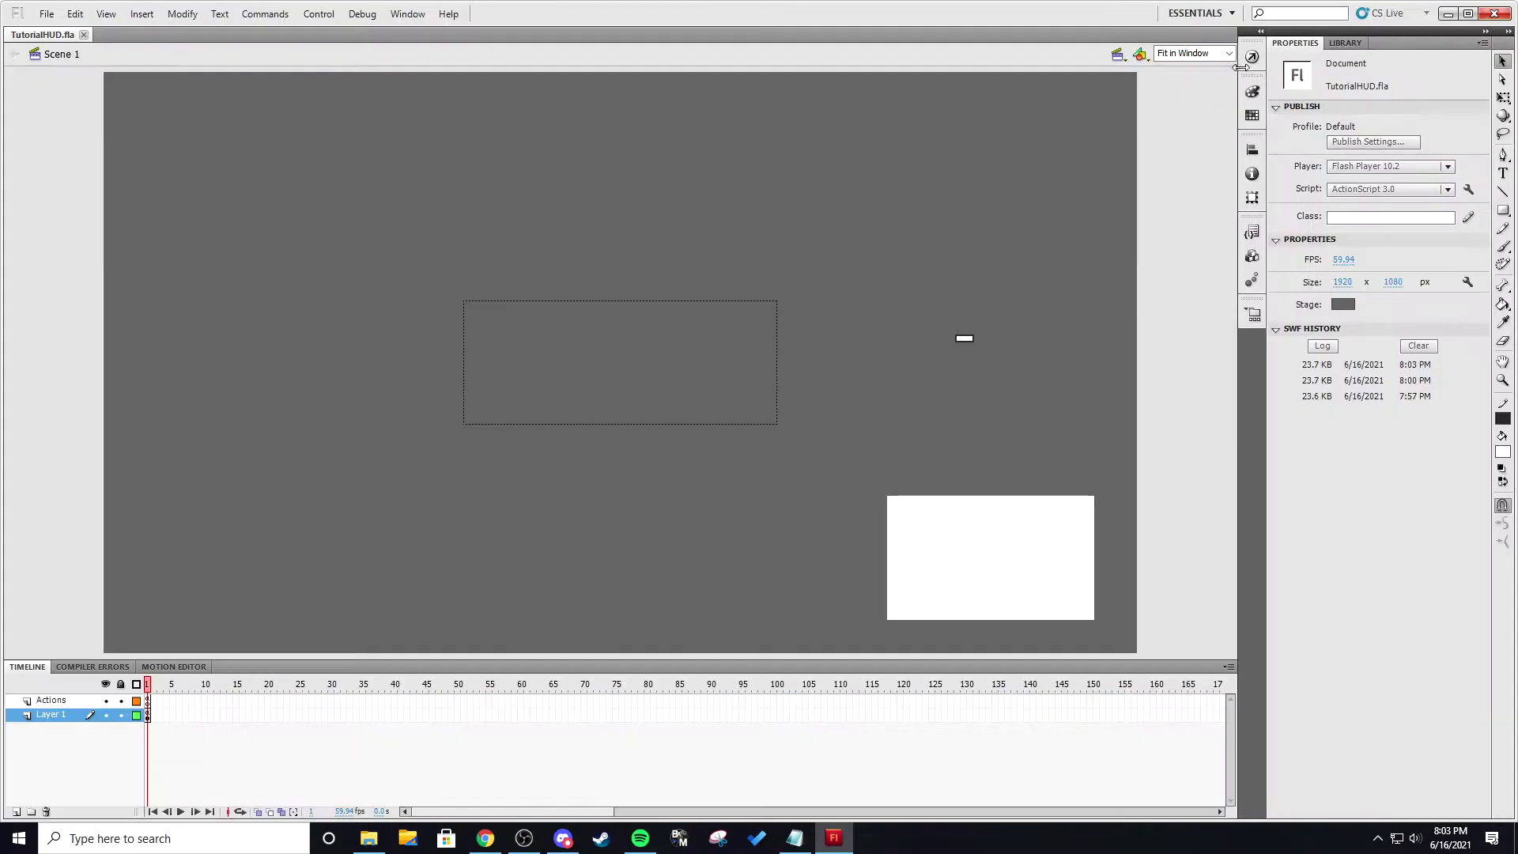
- Examine the frame script's Words string variable, event listeners, Wordstxt text assignment and the fscommand call in clickedsquare
{"action": "key", "text": "F9"}
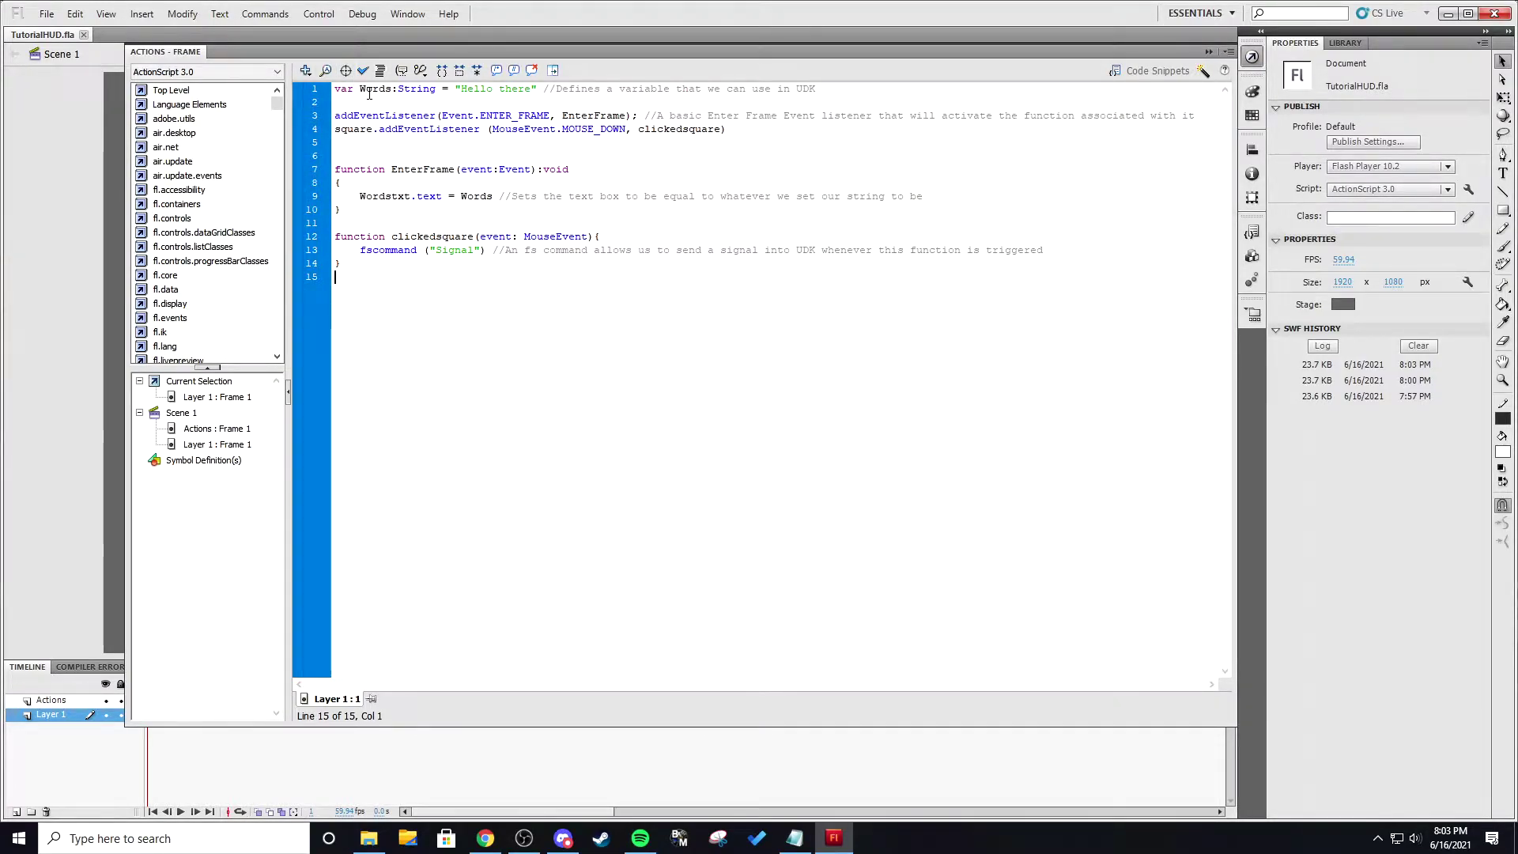
{"action": "left_click_drag", "start_coordinate": [362, 95], "coordinate": [394, 95]}
{"action": "left_click", "coordinate": [450, 103]}
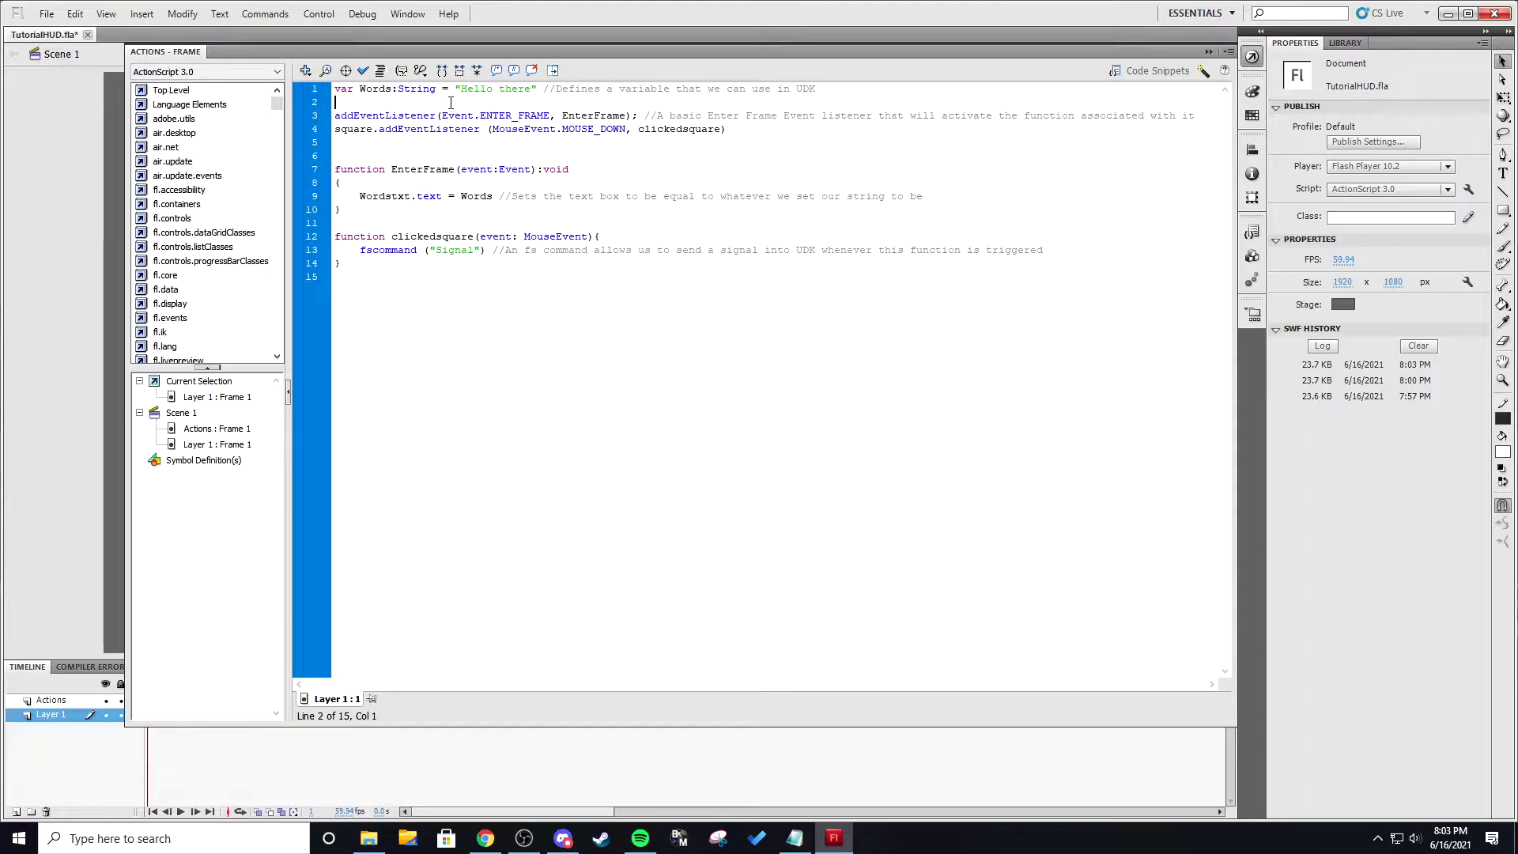
{"action": "left_click_drag", "start_coordinate": [529, 88], "coordinate": [461, 88]}
{"action": "left_click", "coordinate": [460, 90]}
{"action": "left_click", "coordinate": [521, 131]}
{"action": "left_click", "coordinate": [465, 198]}
{"action": "left_click_drag", "start_coordinate": [362, 196], "coordinate": [397, 199]}
{"action": "left_click", "coordinate": [419, 198]}
{"action": "left_click", "coordinate": [398, 197]}
{"action": "left_click", "coordinate": [396, 90]}
{"action": "left_click_drag", "start_coordinate": [361, 252], "coordinate": [453, 258]}
{"action": "left_click", "coordinate": [442, 242]}
{"action": "double_click", "coordinate": [433, 249]}
{"action": "left_click", "coordinate": [485, 250]}
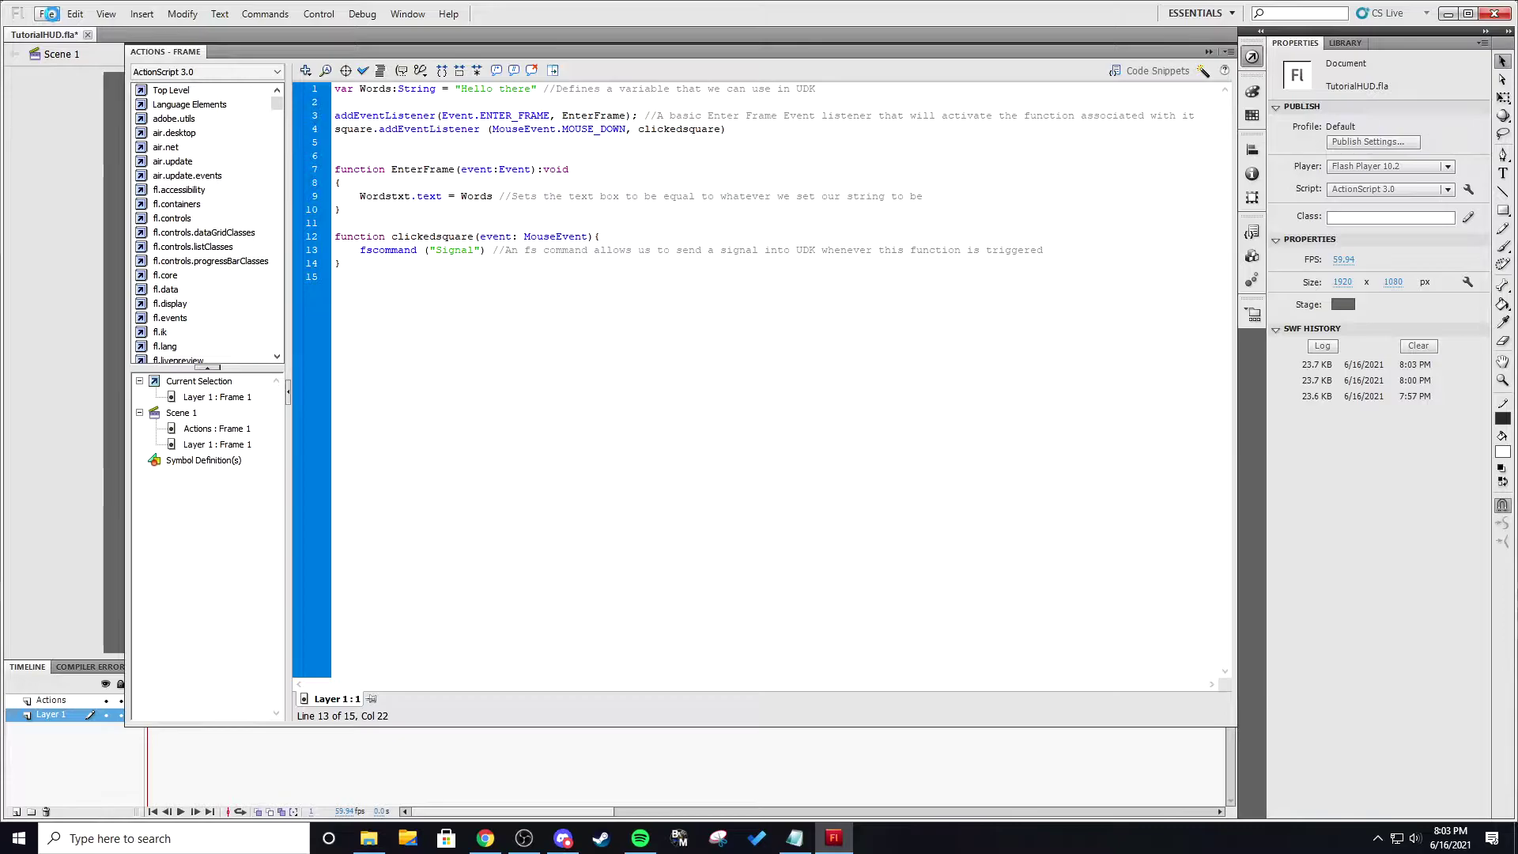
- Save the document and accept the publish settings with ActionScript 3.0 as the script version
{"action": "key", "text": "ctrl+s"}
{"action": "key", "text": "F9"}
{"action": "left_click", "coordinate": [49, 19]}
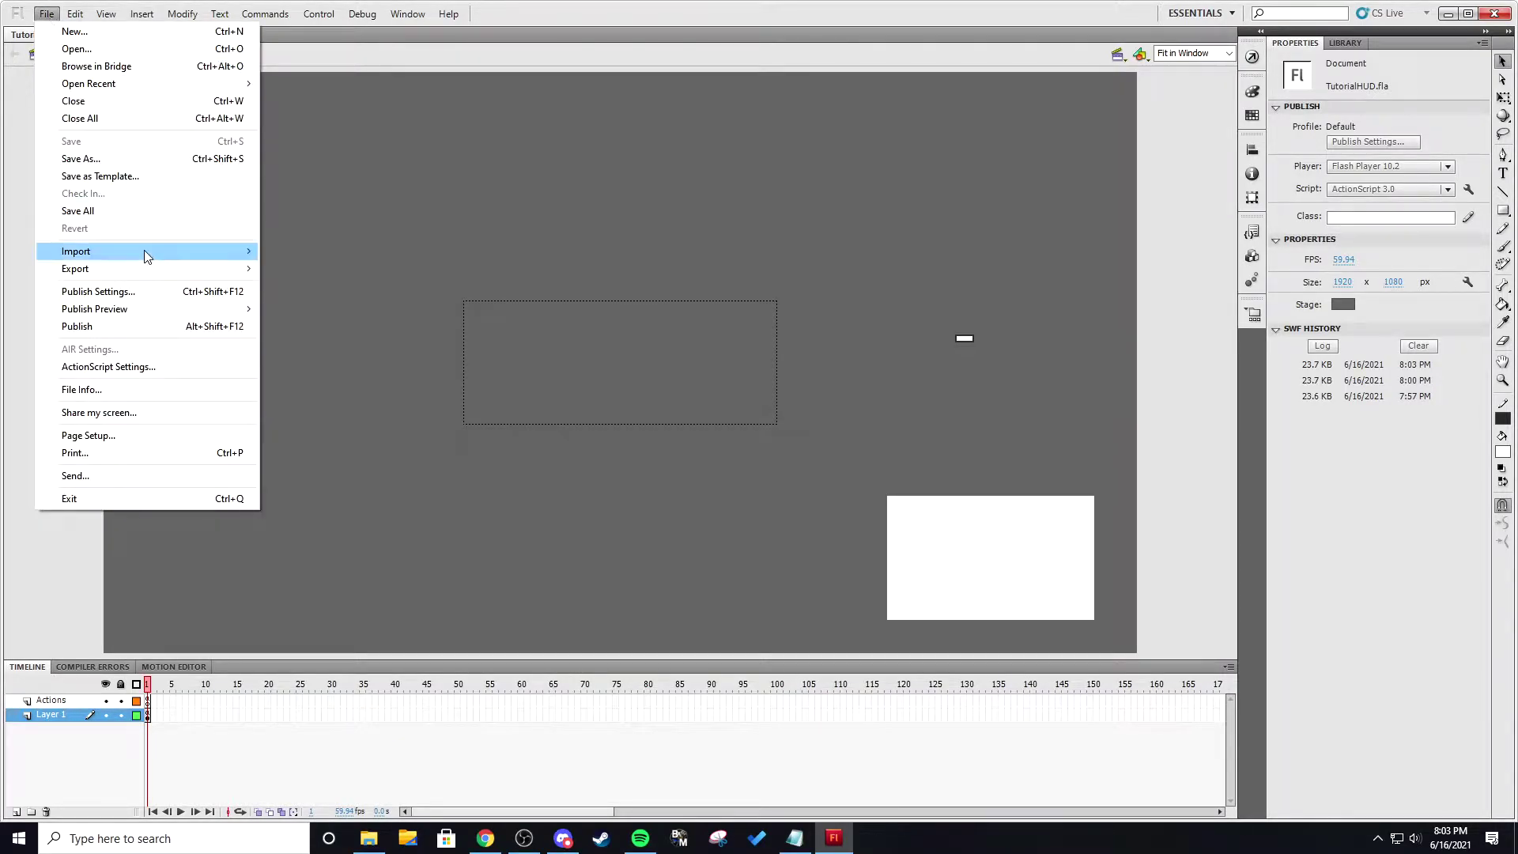
{"action": "left_click", "coordinate": [140, 293]}
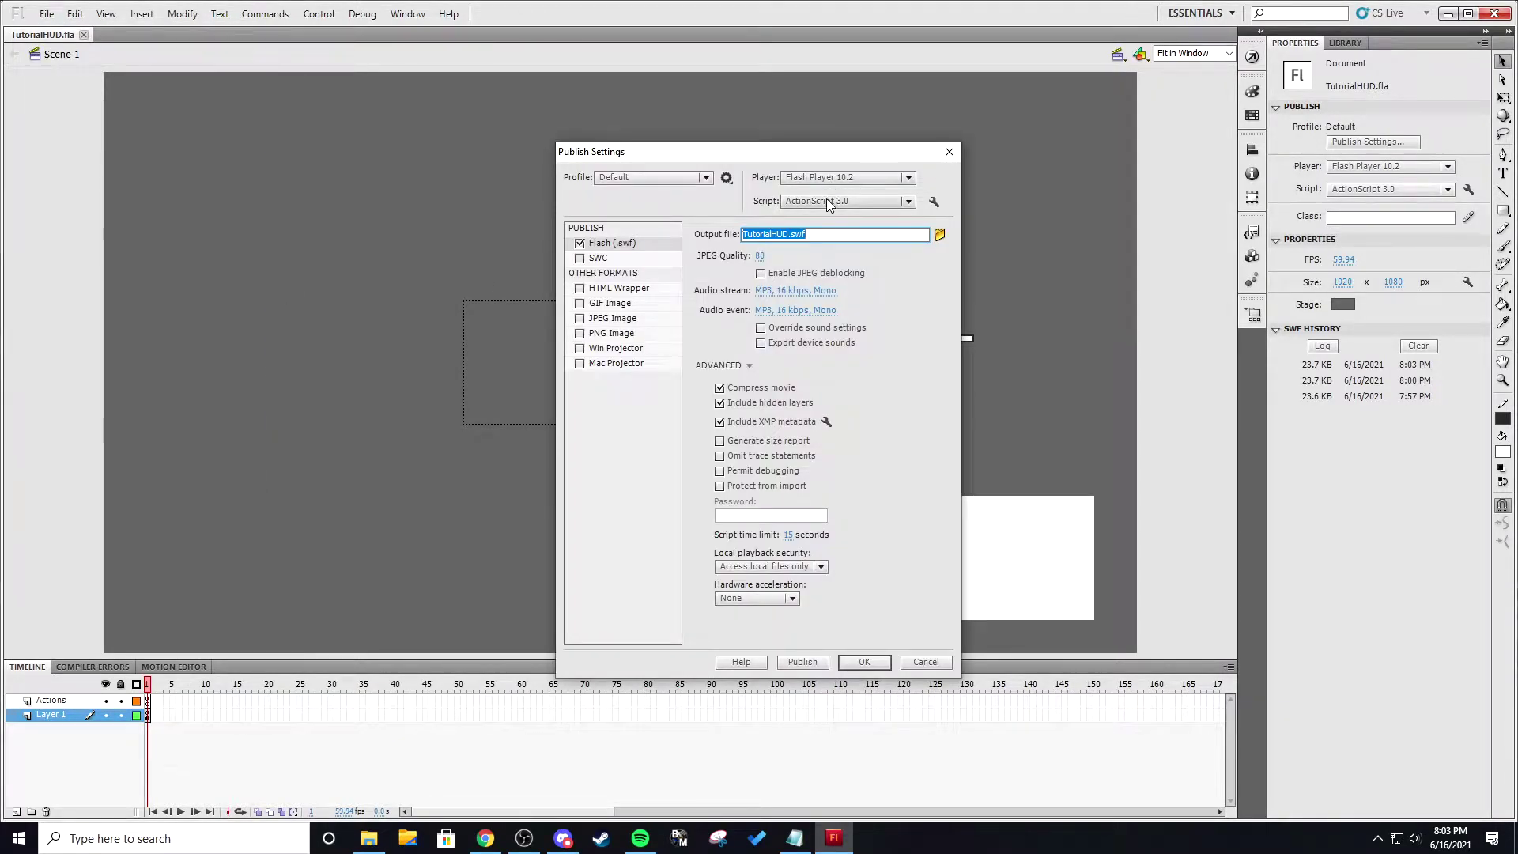
{"action": "left_click", "coordinate": [842, 201]}
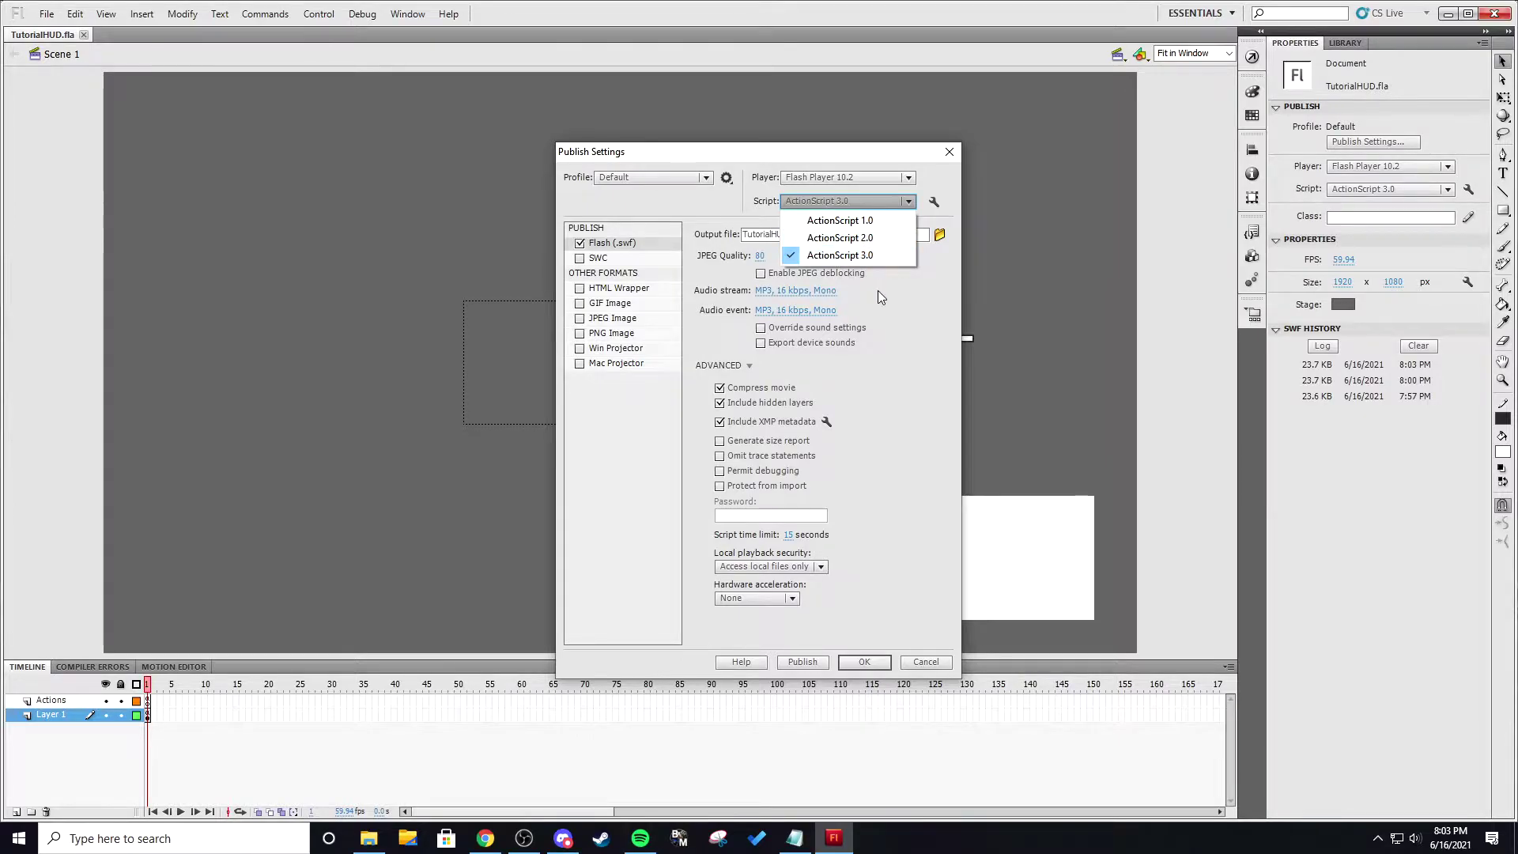
{"action": "left_click", "coordinate": [921, 348]}
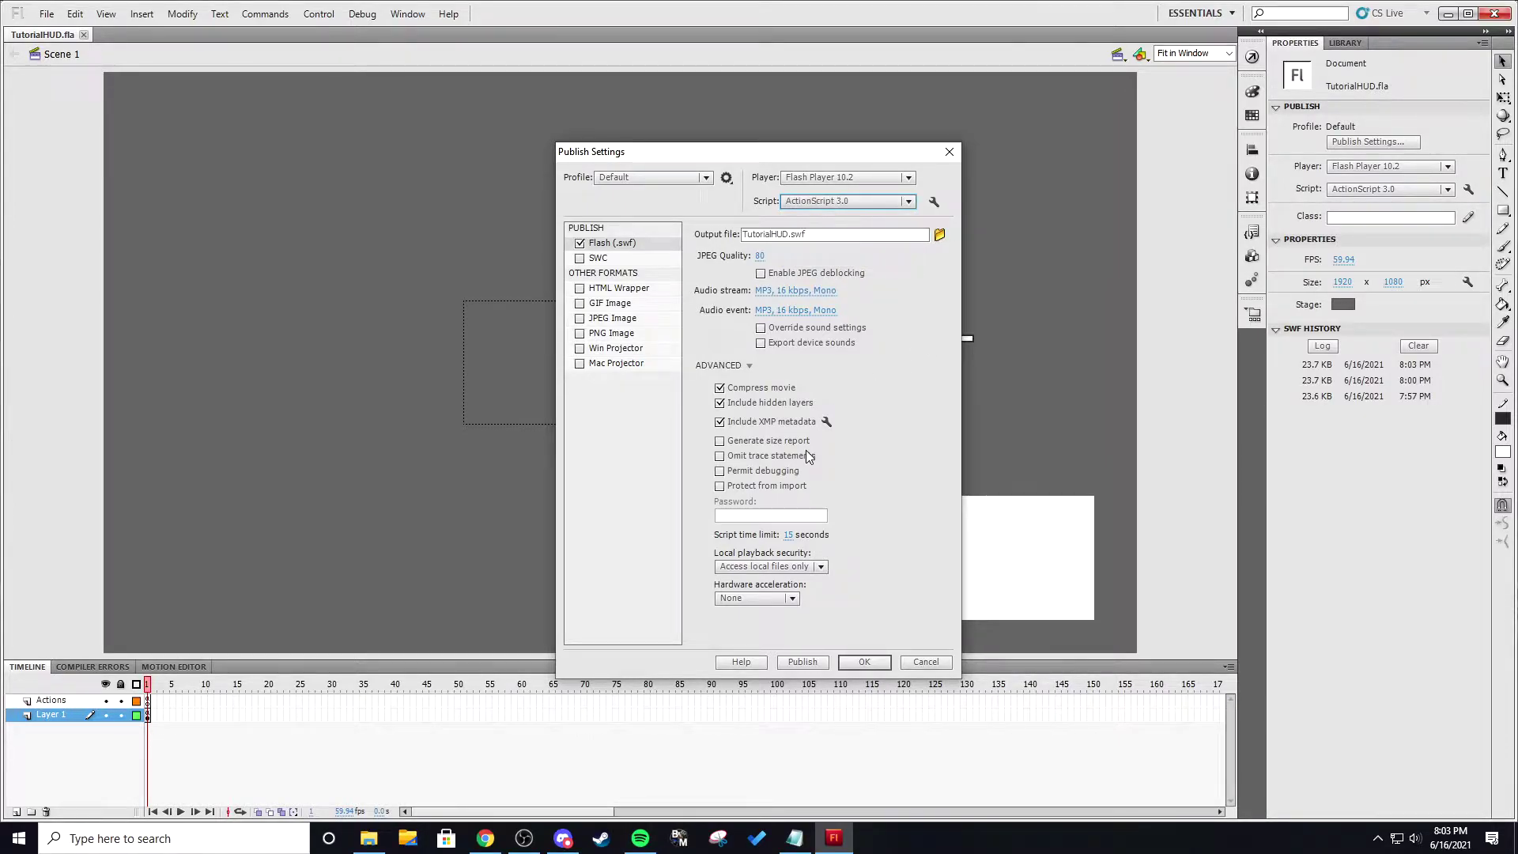
{"action": "left_click", "coordinate": [864, 662]}
- Publish the movie as TutorialHUD.swf, making sure the HTML Wrapper format is off in the publish settings
{"action": "left_click", "coordinate": [47, 13]}
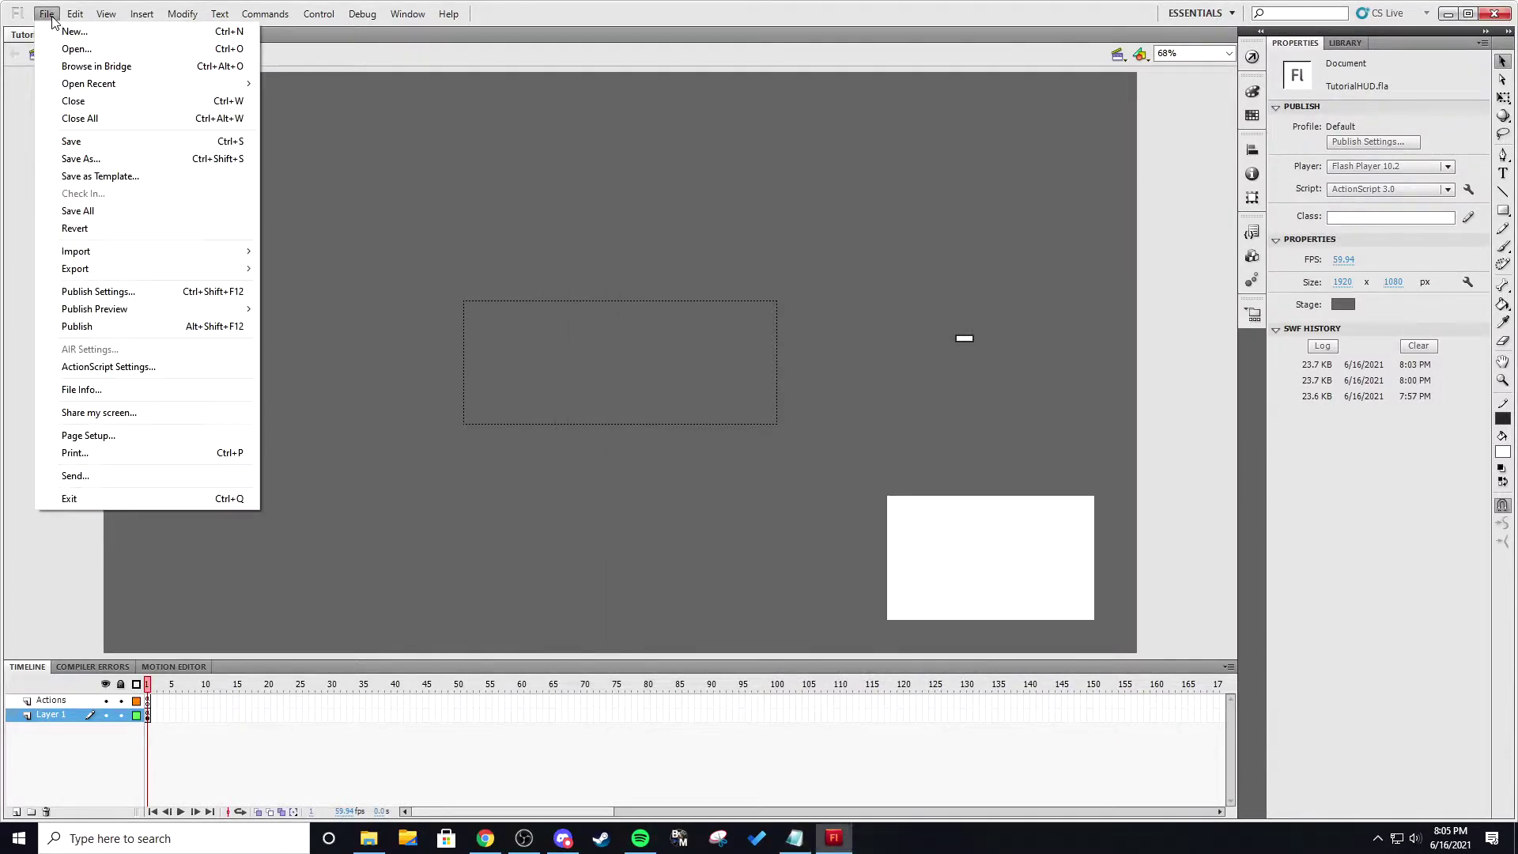
{"action": "left_click", "coordinate": [115, 327]}
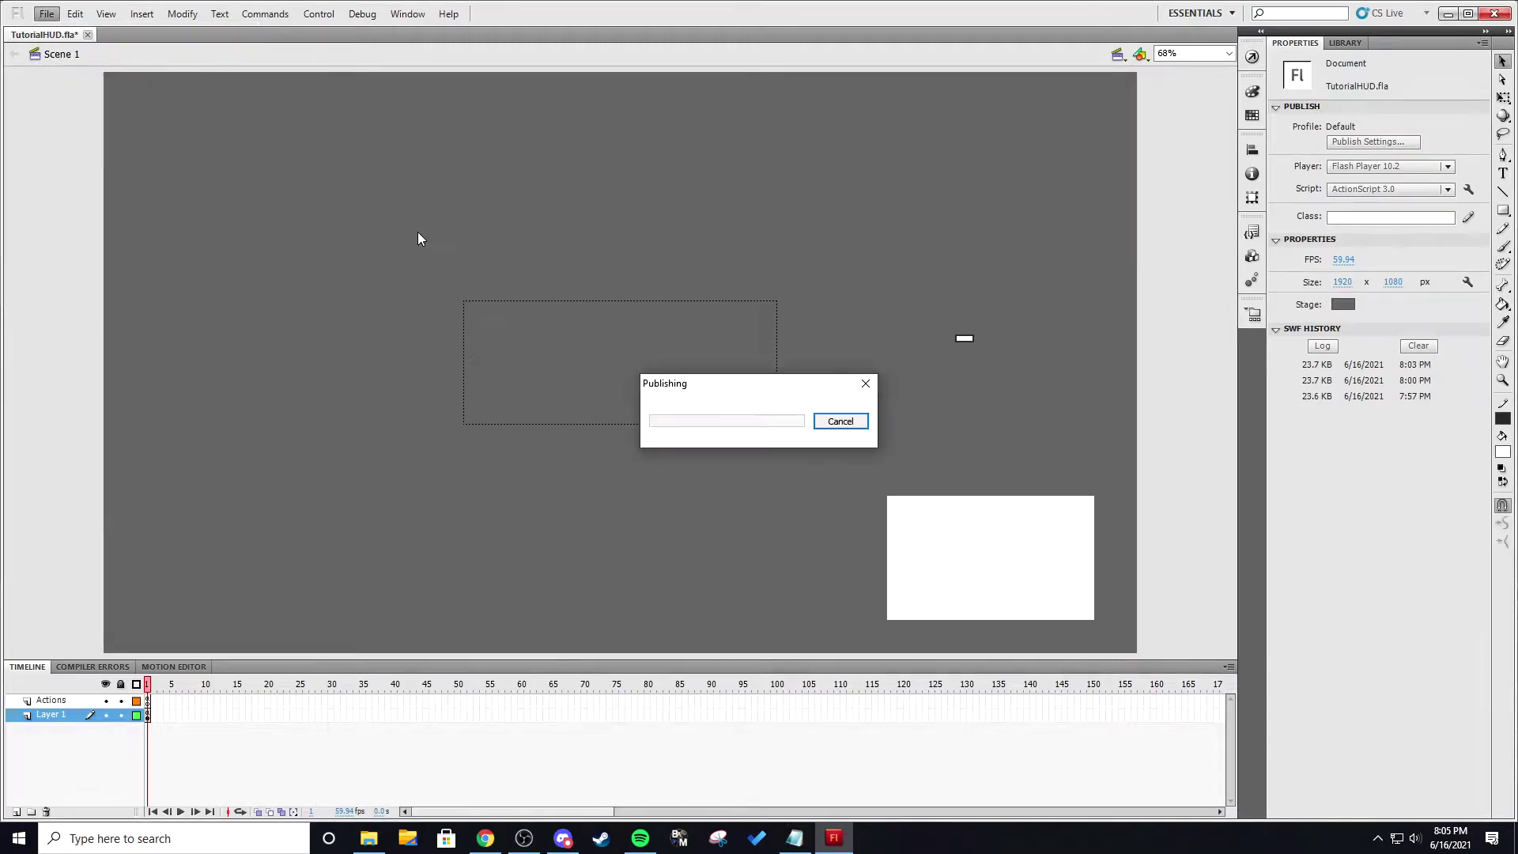
{"action": "left_click", "coordinate": [55, 15]}
{"action": "left_click", "coordinate": [113, 290]}
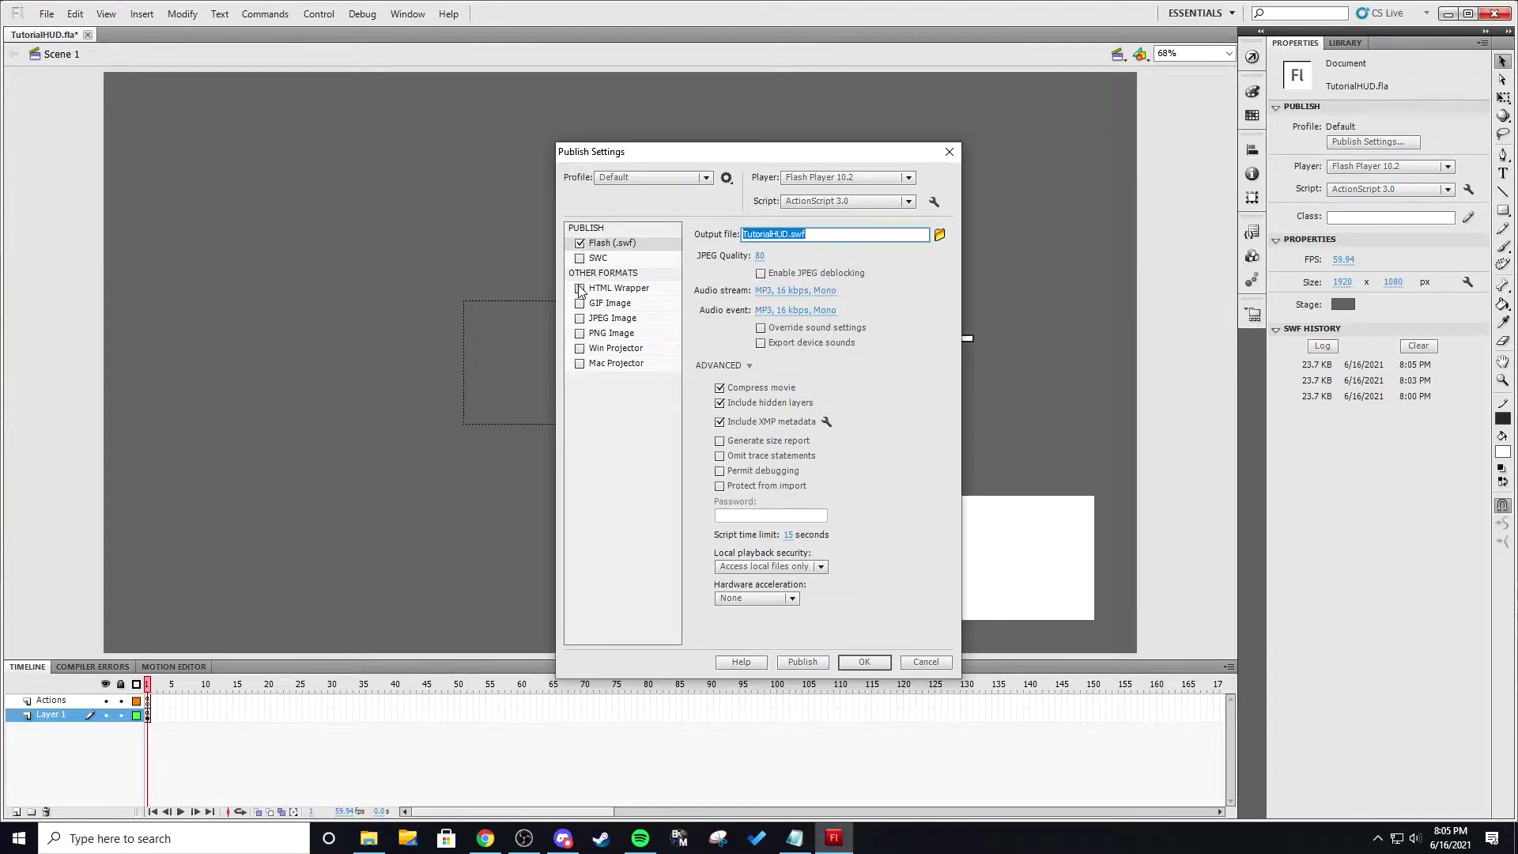
{"action": "left_click", "coordinate": [580, 289]}
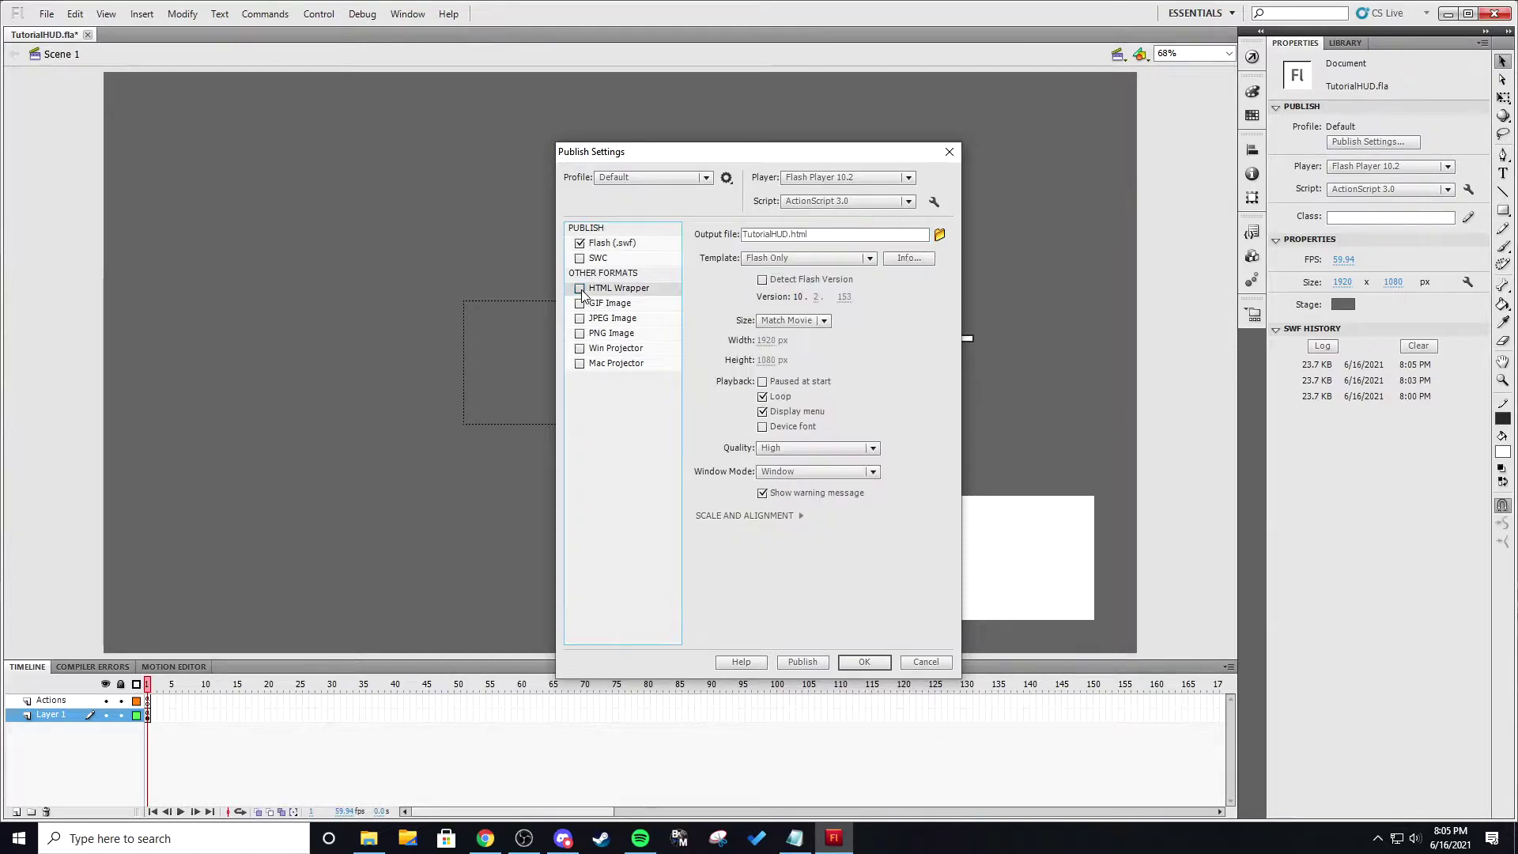
{"action": "left_click", "coordinate": [864, 662]}
{"action": "left_click", "coordinate": [49, 13]}
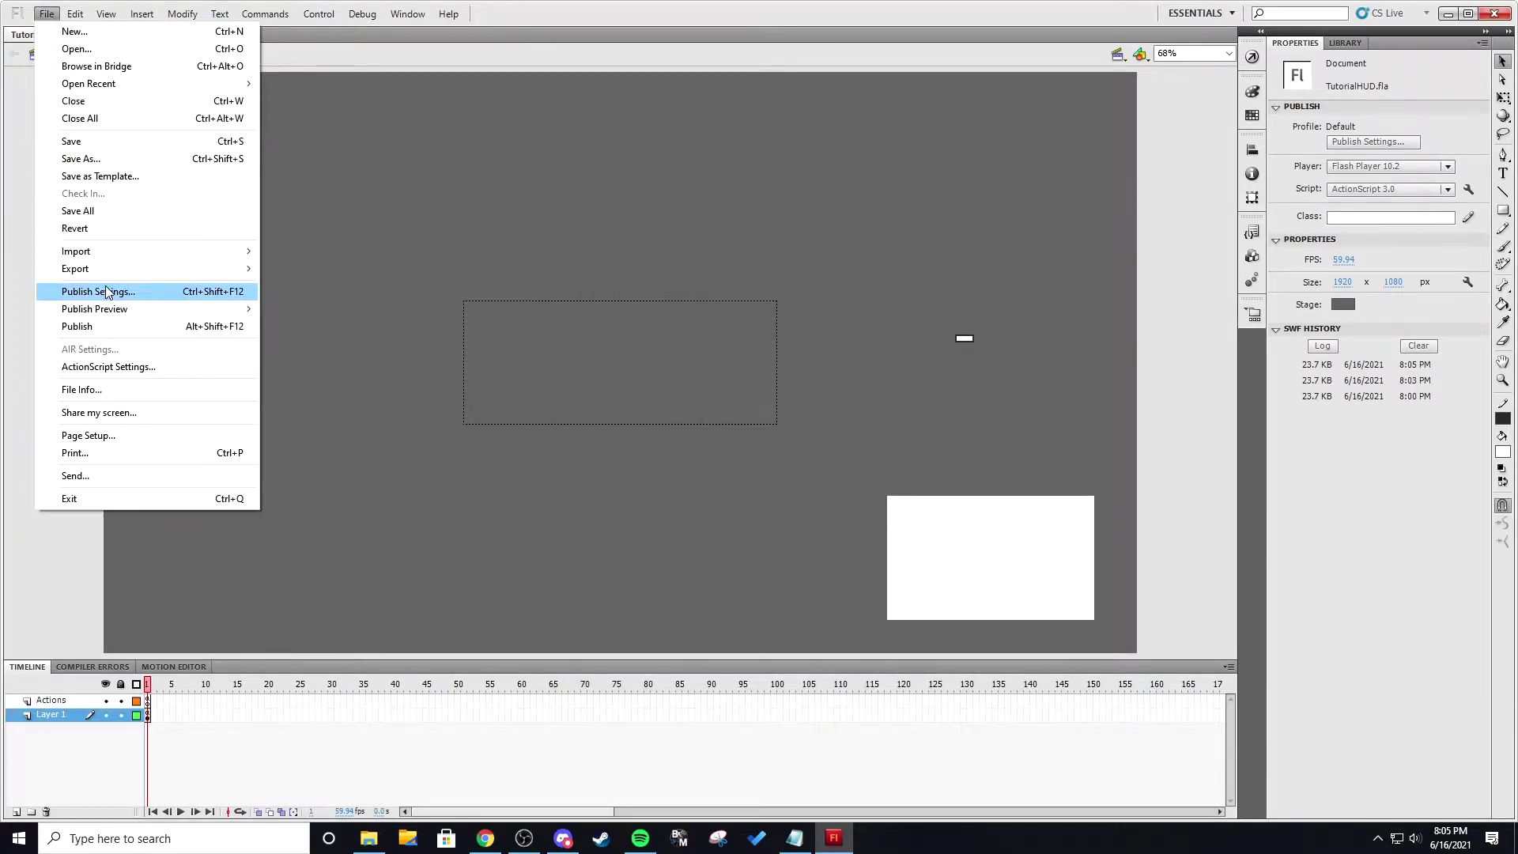
{"action": "left_click", "coordinate": [110, 327]}
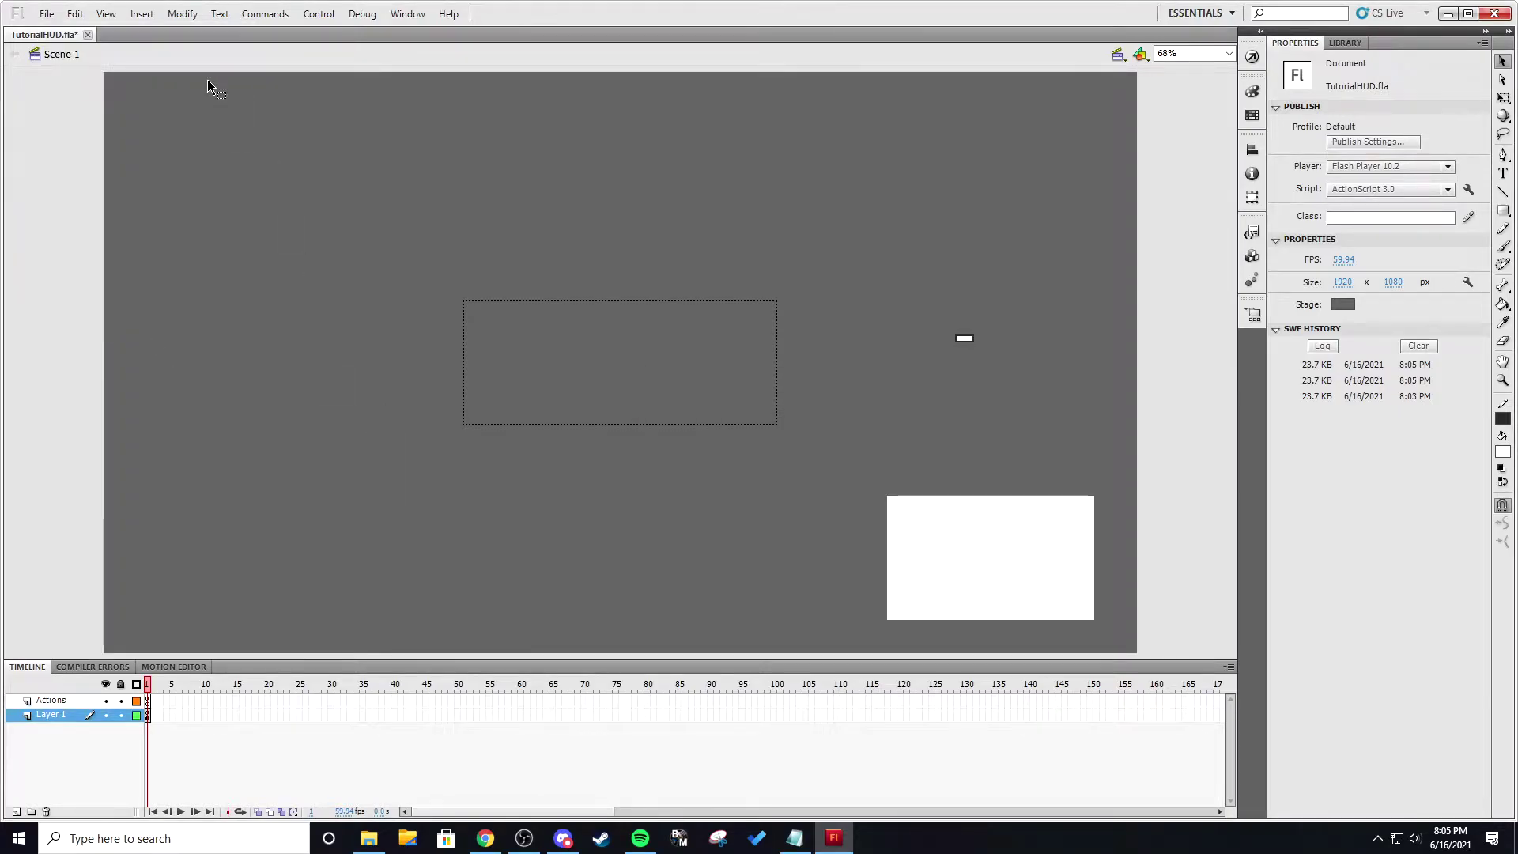
- Check the UDKGame > Flash > TutorialSeriesDiff folder for the source document and published movie, leaving the files as they are
{"action": "left_click", "coordinate": [47, 13]}
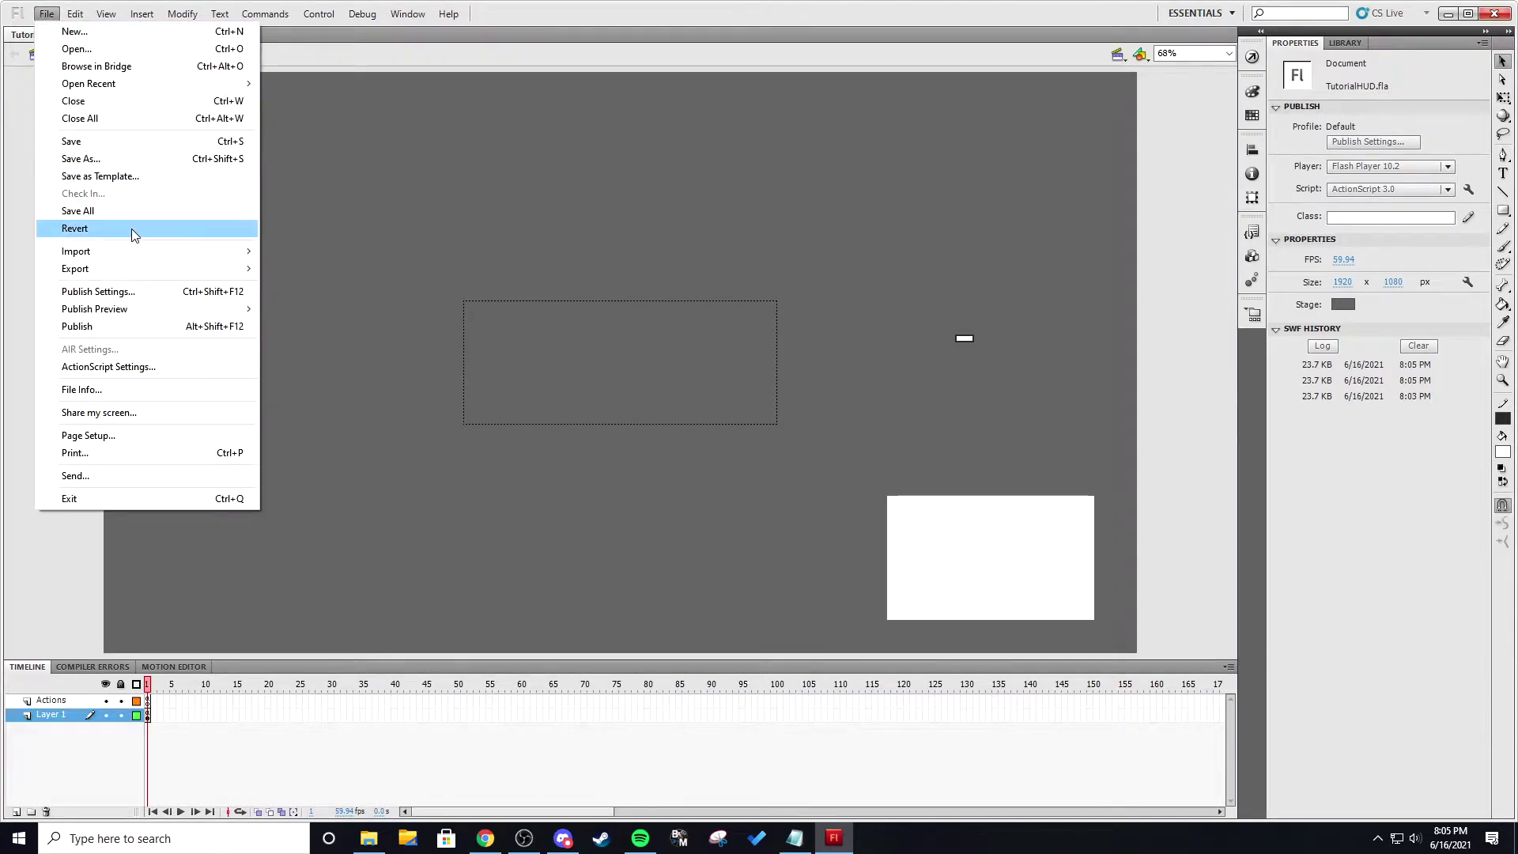
{"action": "left_click", "coordinate": [117, 158]}
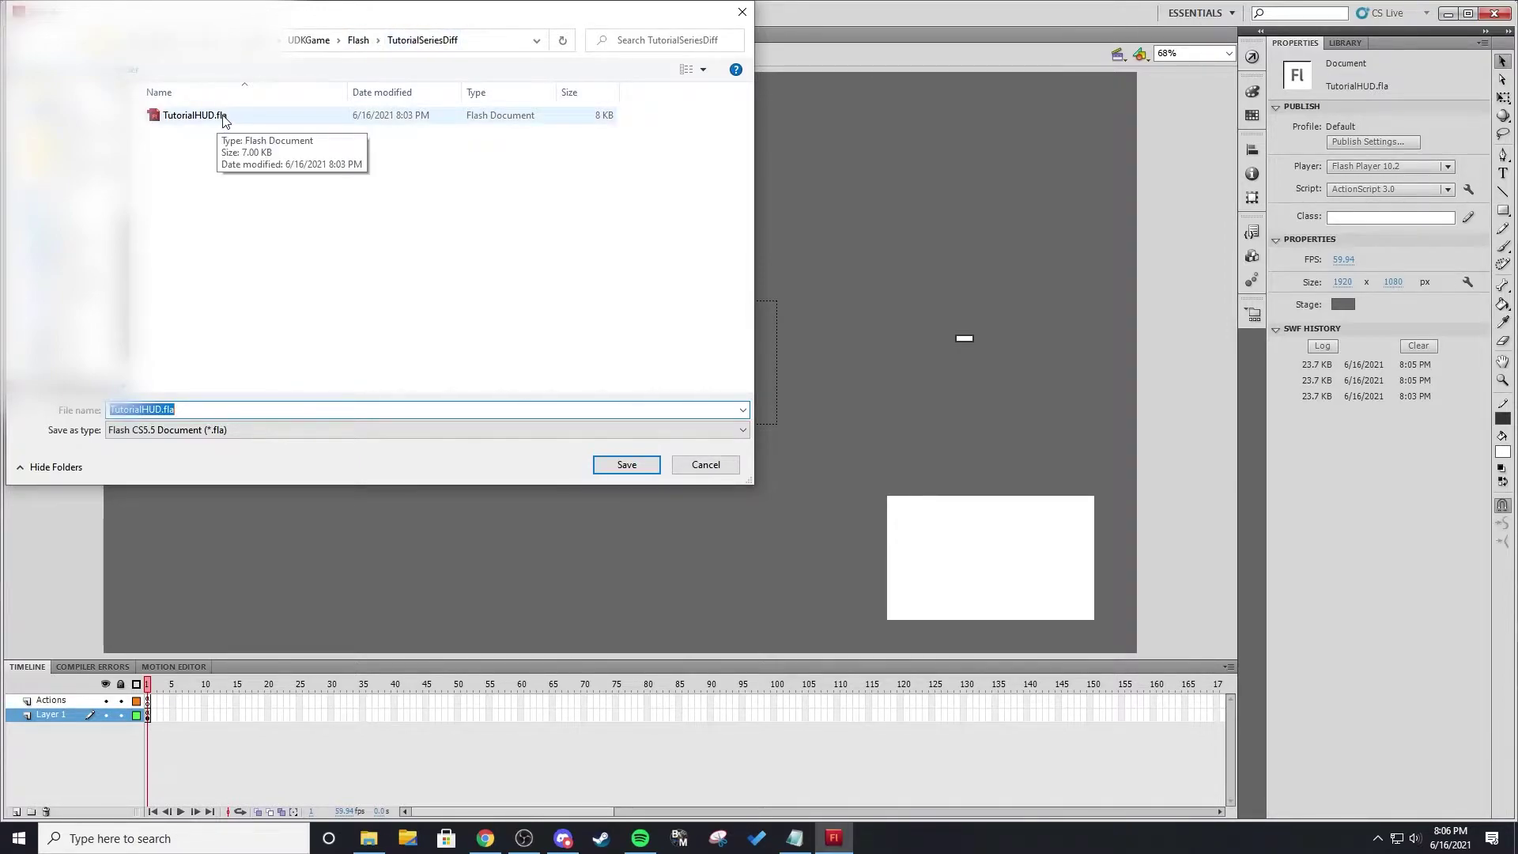
{"action": "left_click", "coordinate": [685, 462]}
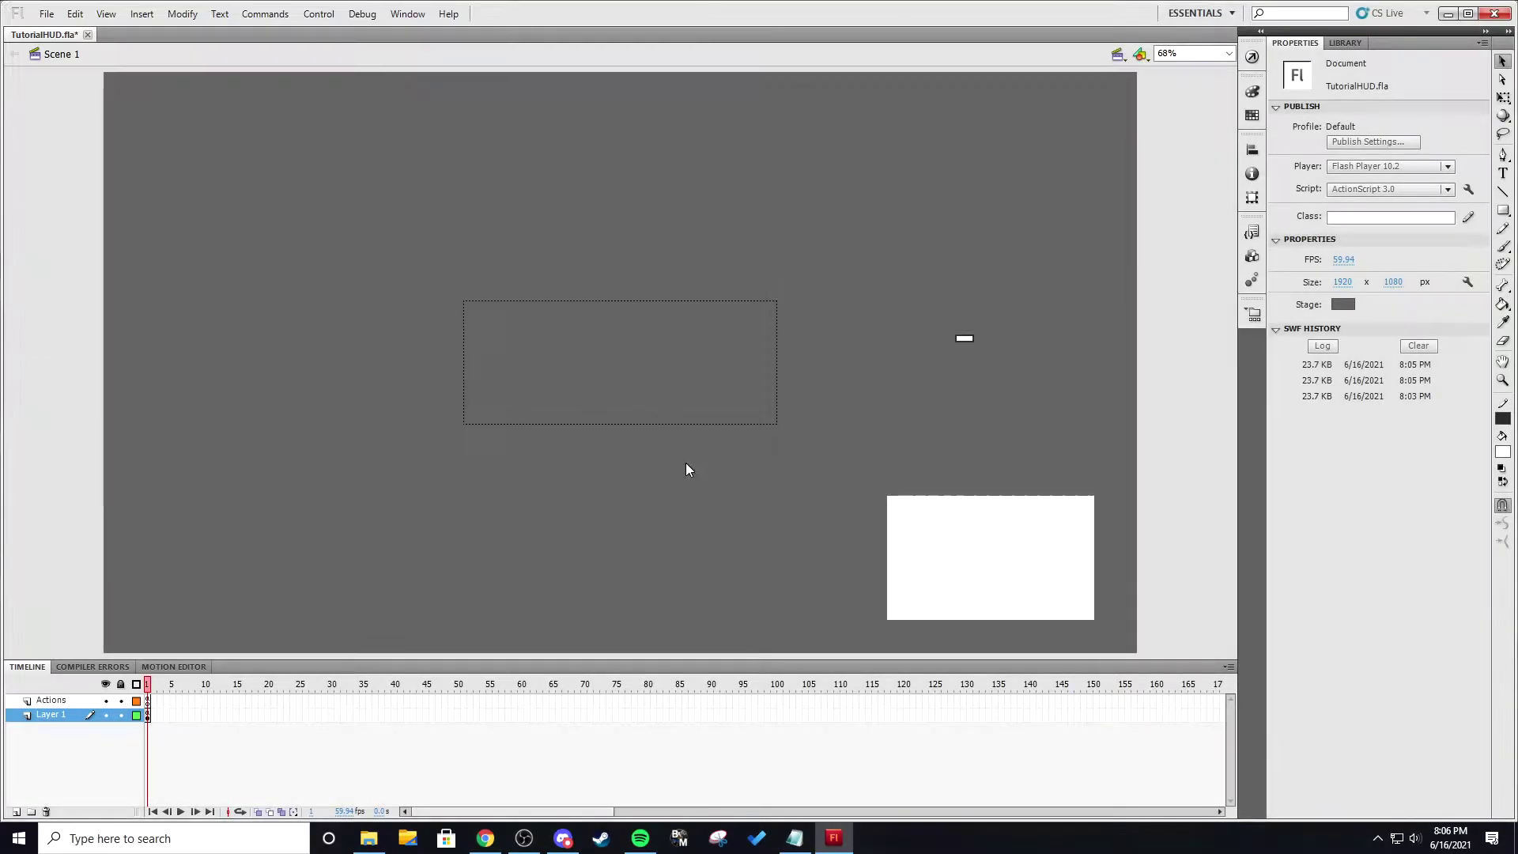
{"action": "left_click", "coordinate": [368, 837]}
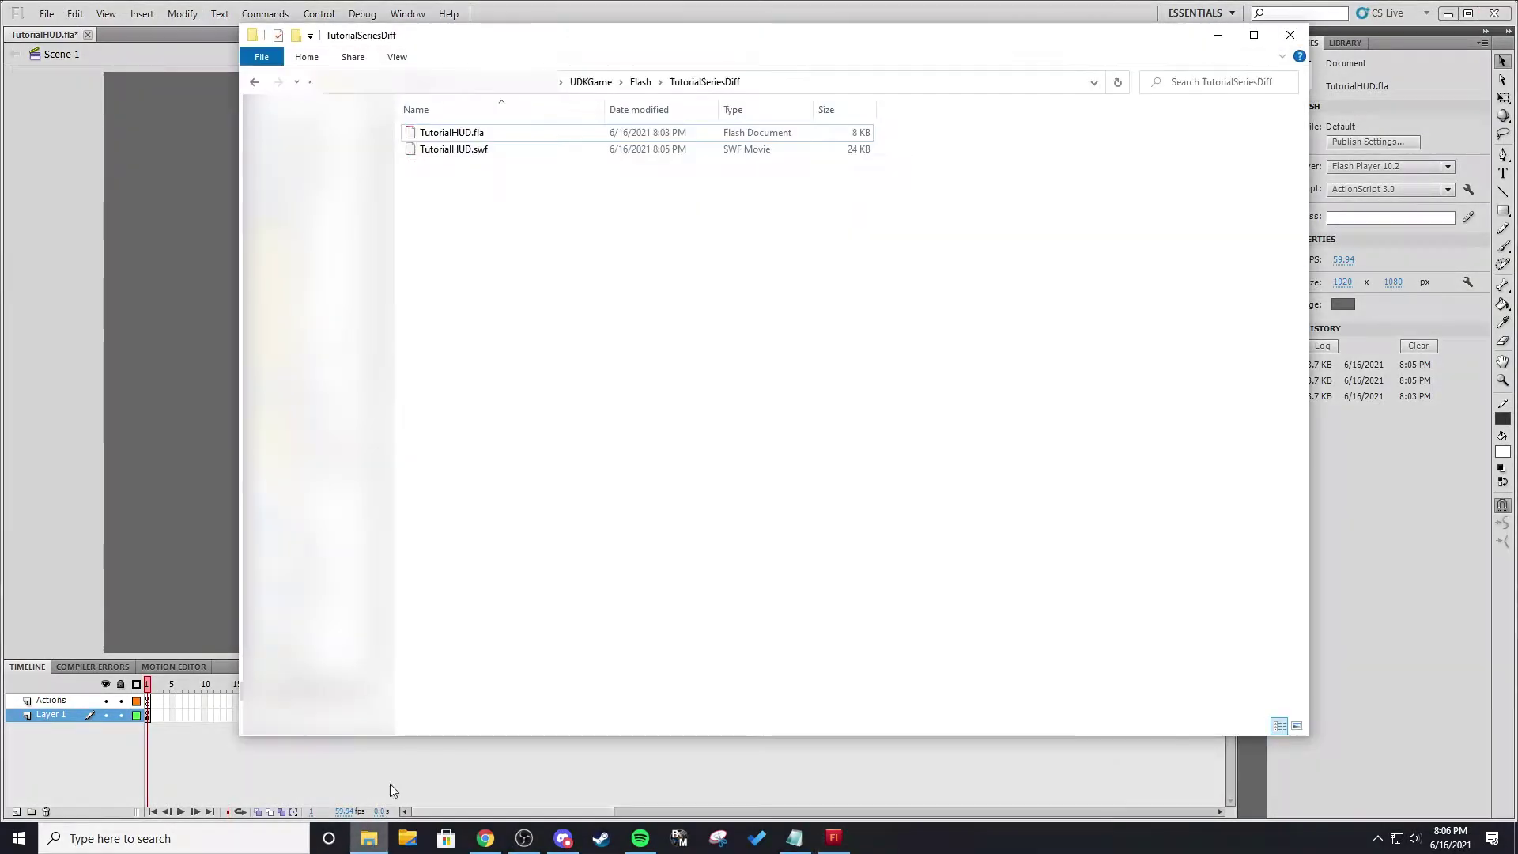
{"action": "left_click", "coordinate": [1217, 34]}
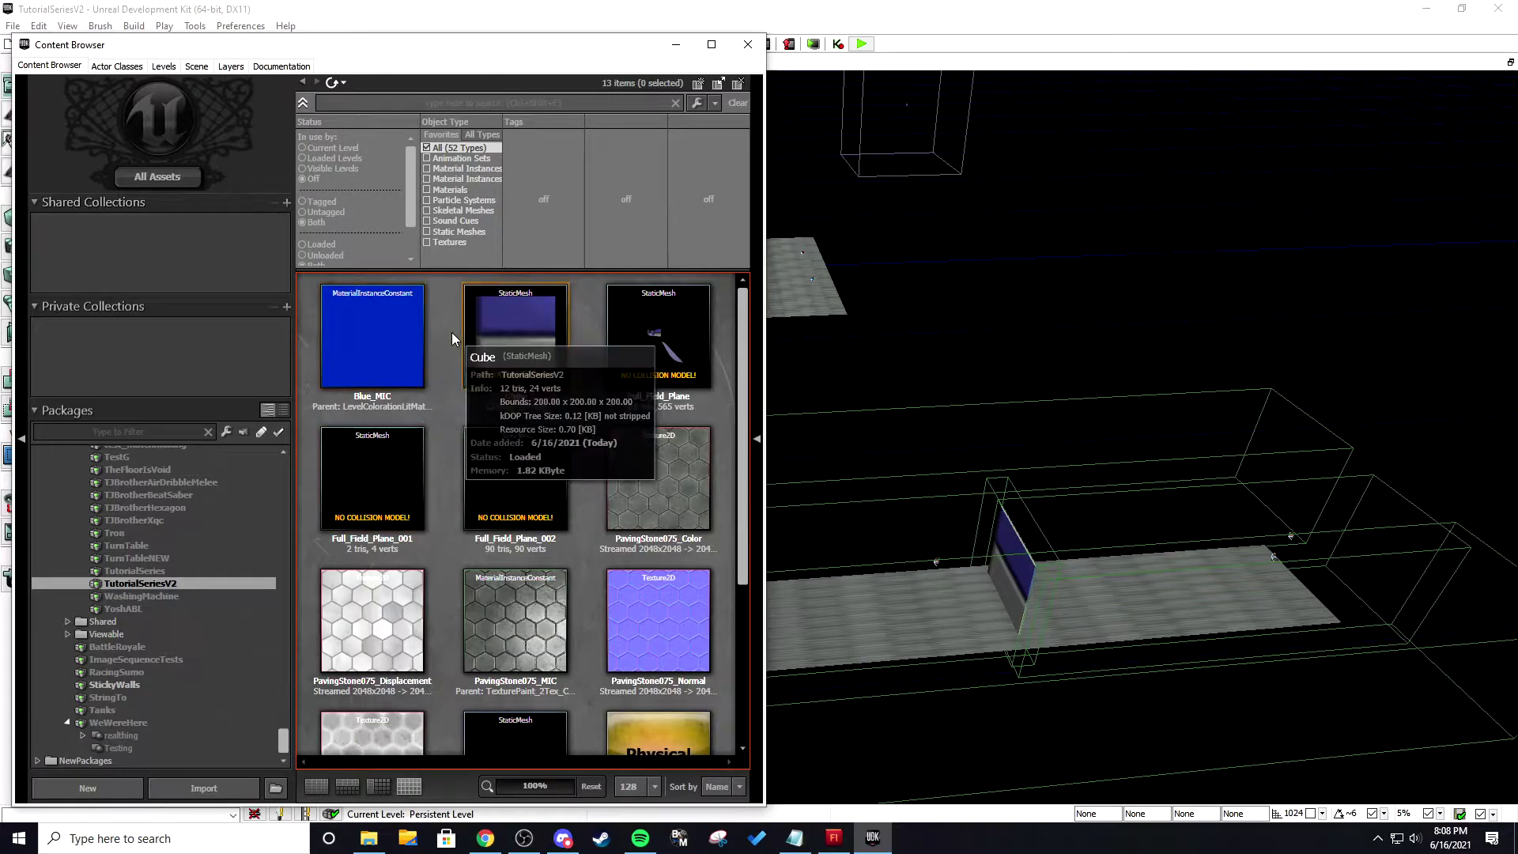
- In the Unreal Development Kit, import TutorialHUD.swf from the UDKGame > Flash > TutorialSeriesDiff folder into the TutorialSeriesDiff package
{"action": "right_click", "coordinate": [440, 325]}
{"action": "left_click", "coordinate": [510, 237]}
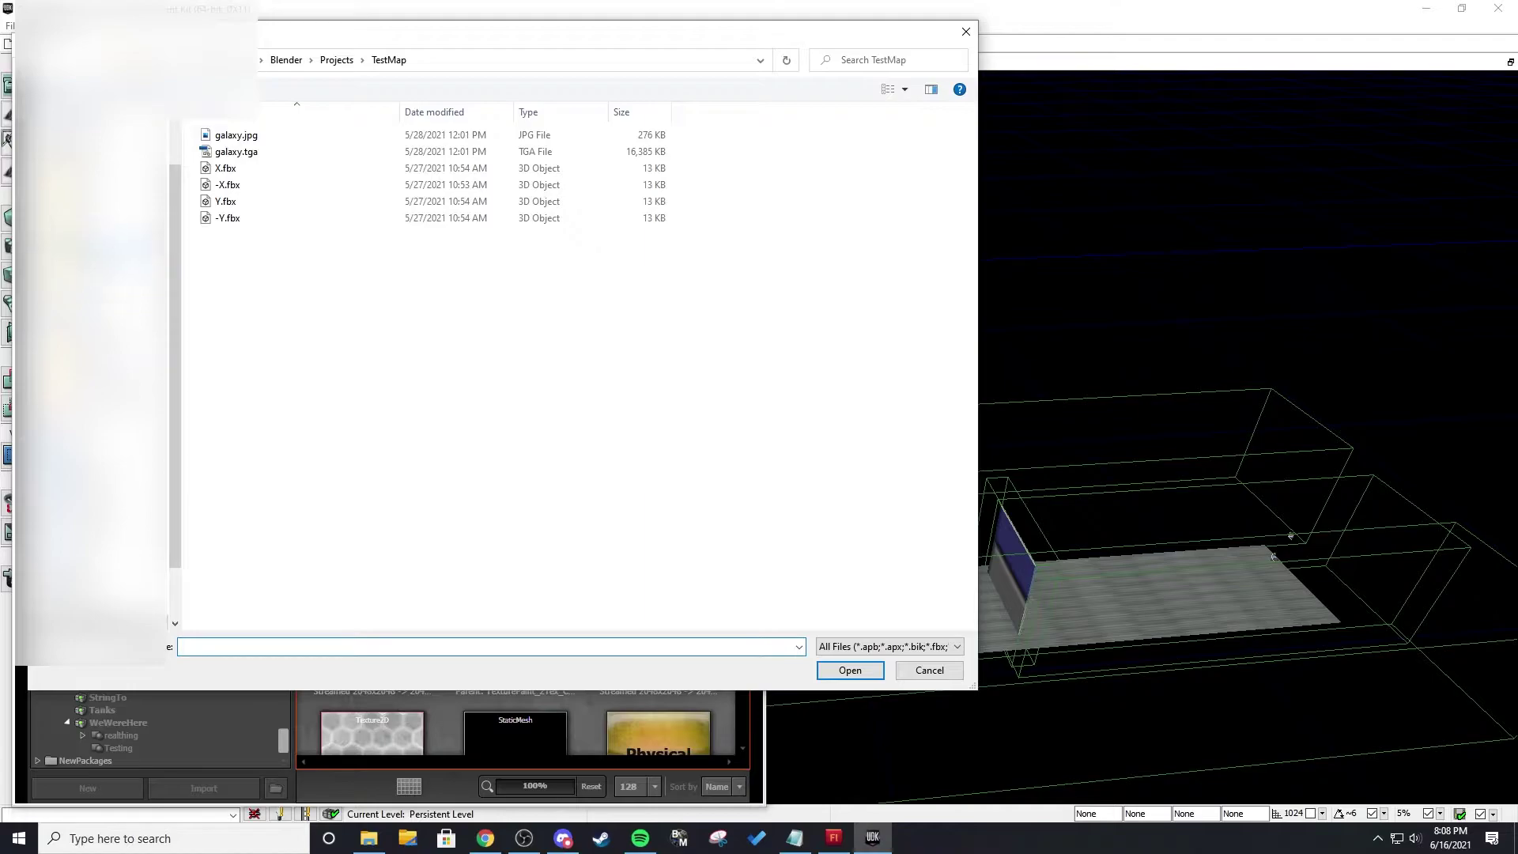
{"action": "left_click", "coordinate": [111, 264]}
{"action": "double_click", "coordinate": [277, 253]}
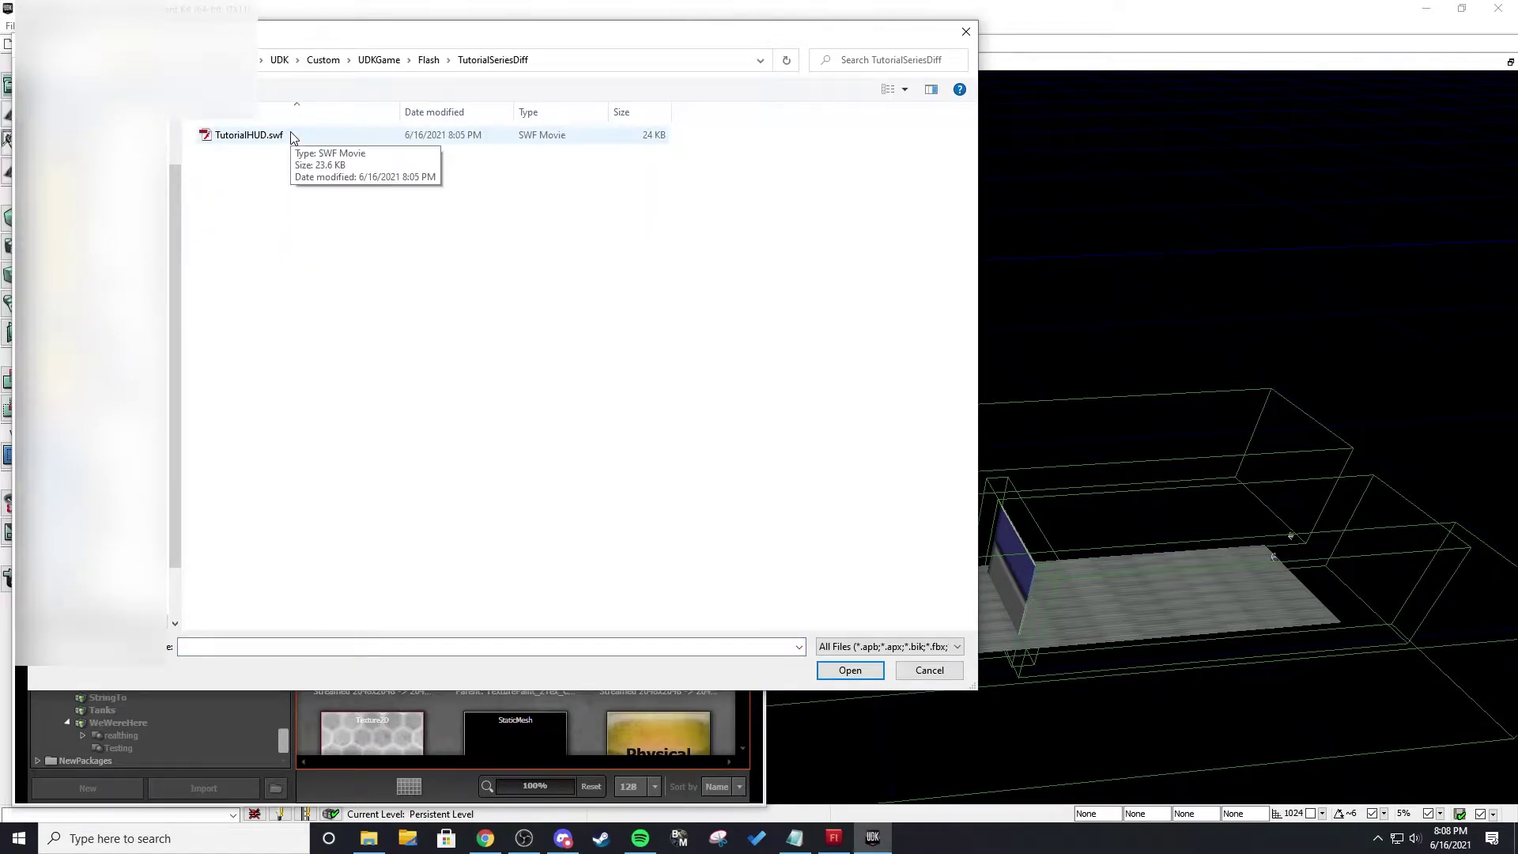
{"action": "double_click", "coordinate": [249, 136]}
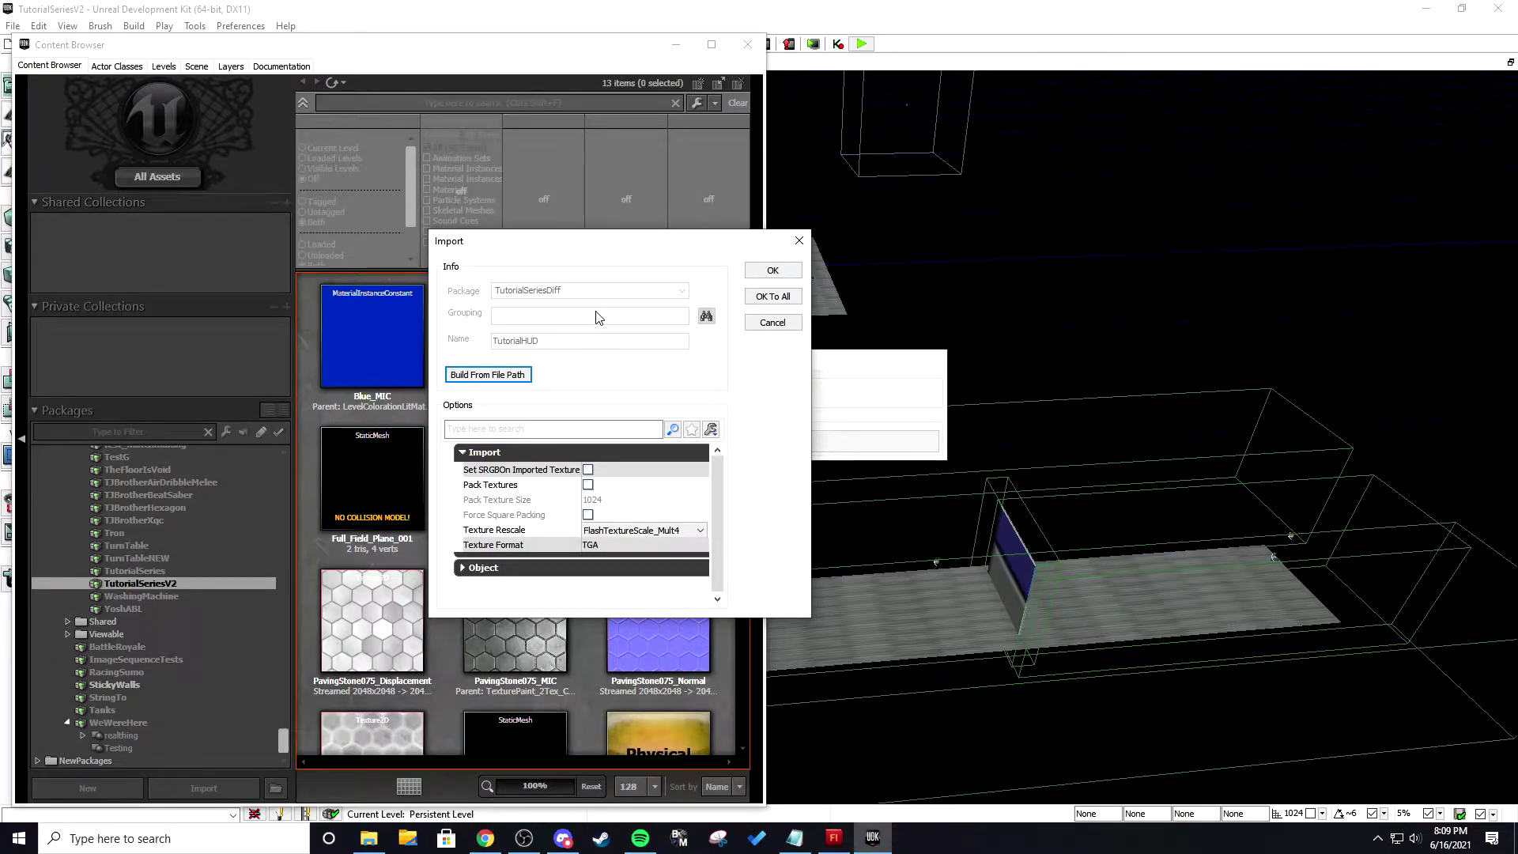
{"action": "left_click", "coordinate": [772, 270]}
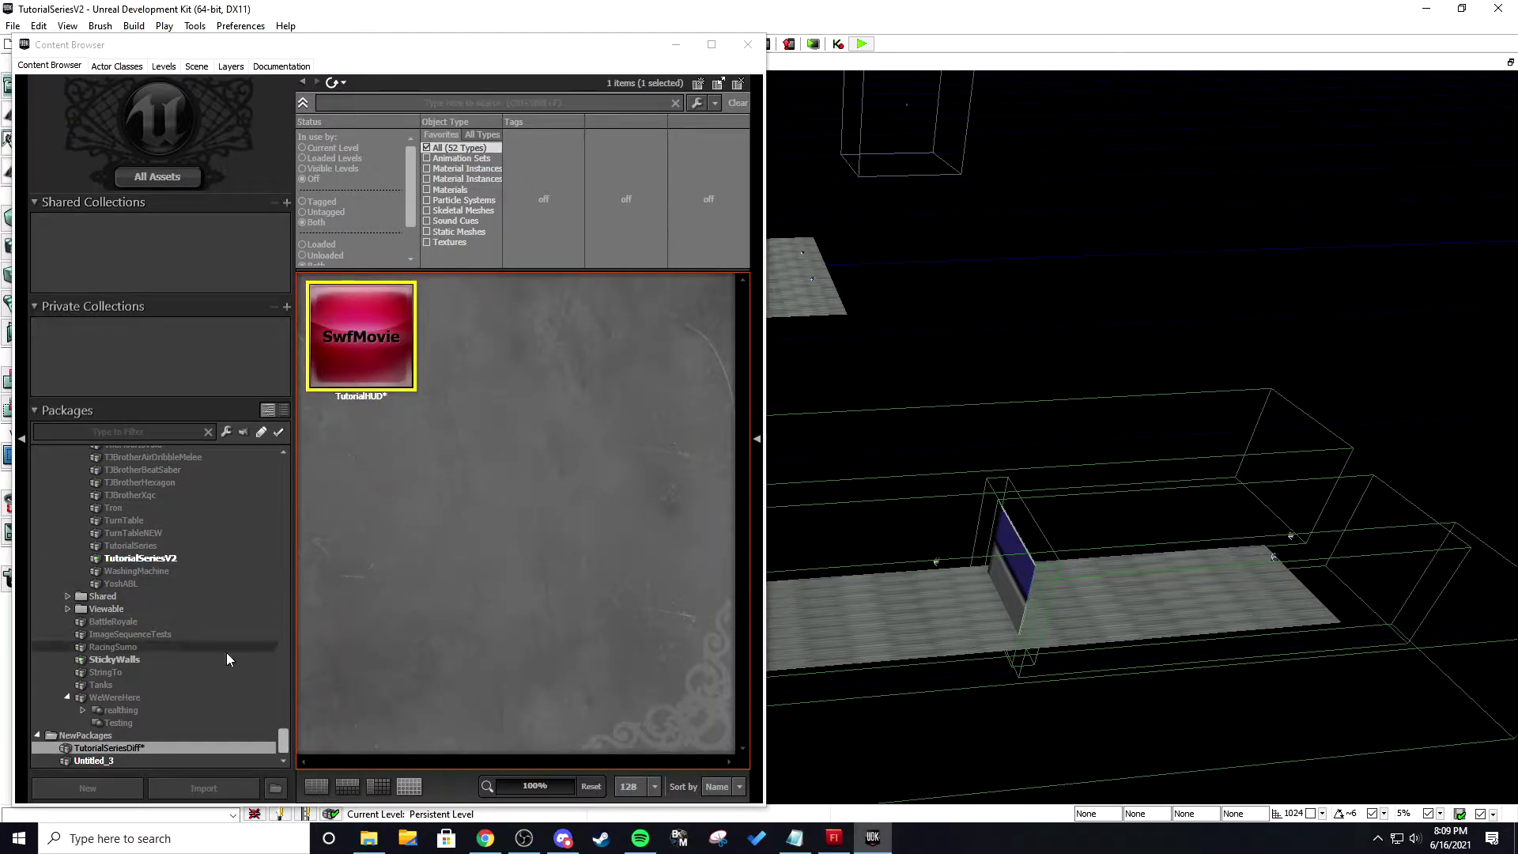
- Save the new package as TutorialSeriesDiff.upk in the UDKGame Content folder and show its contents in the package list
{"action": "right_click", "coordinate": [98, 751]}
{"action": "left_click", "coordinate": [158, 555]}
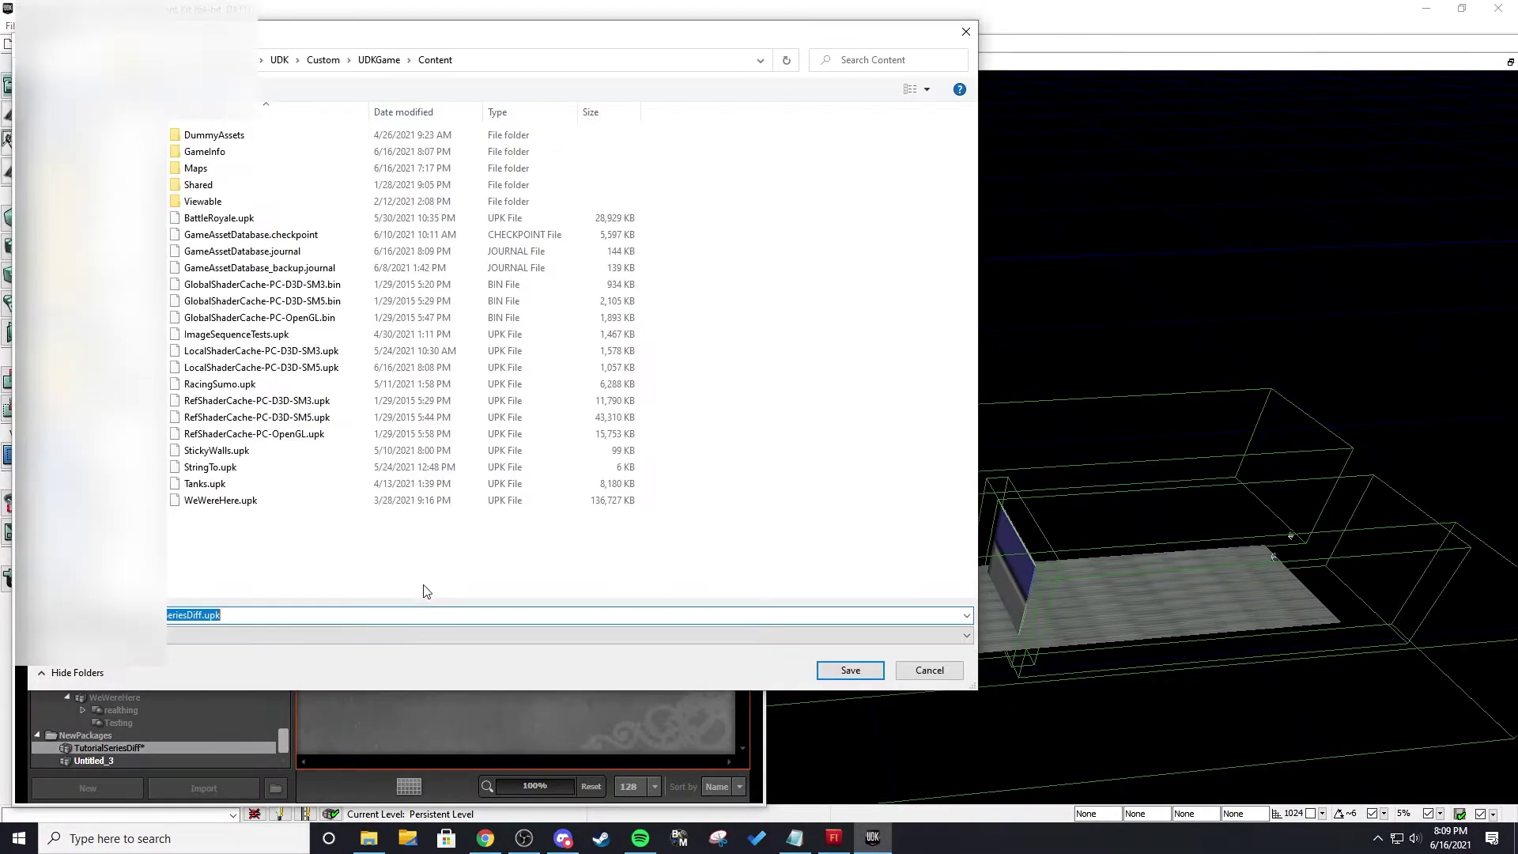
{"action": "left_click", "coordinate": [845, 673]}
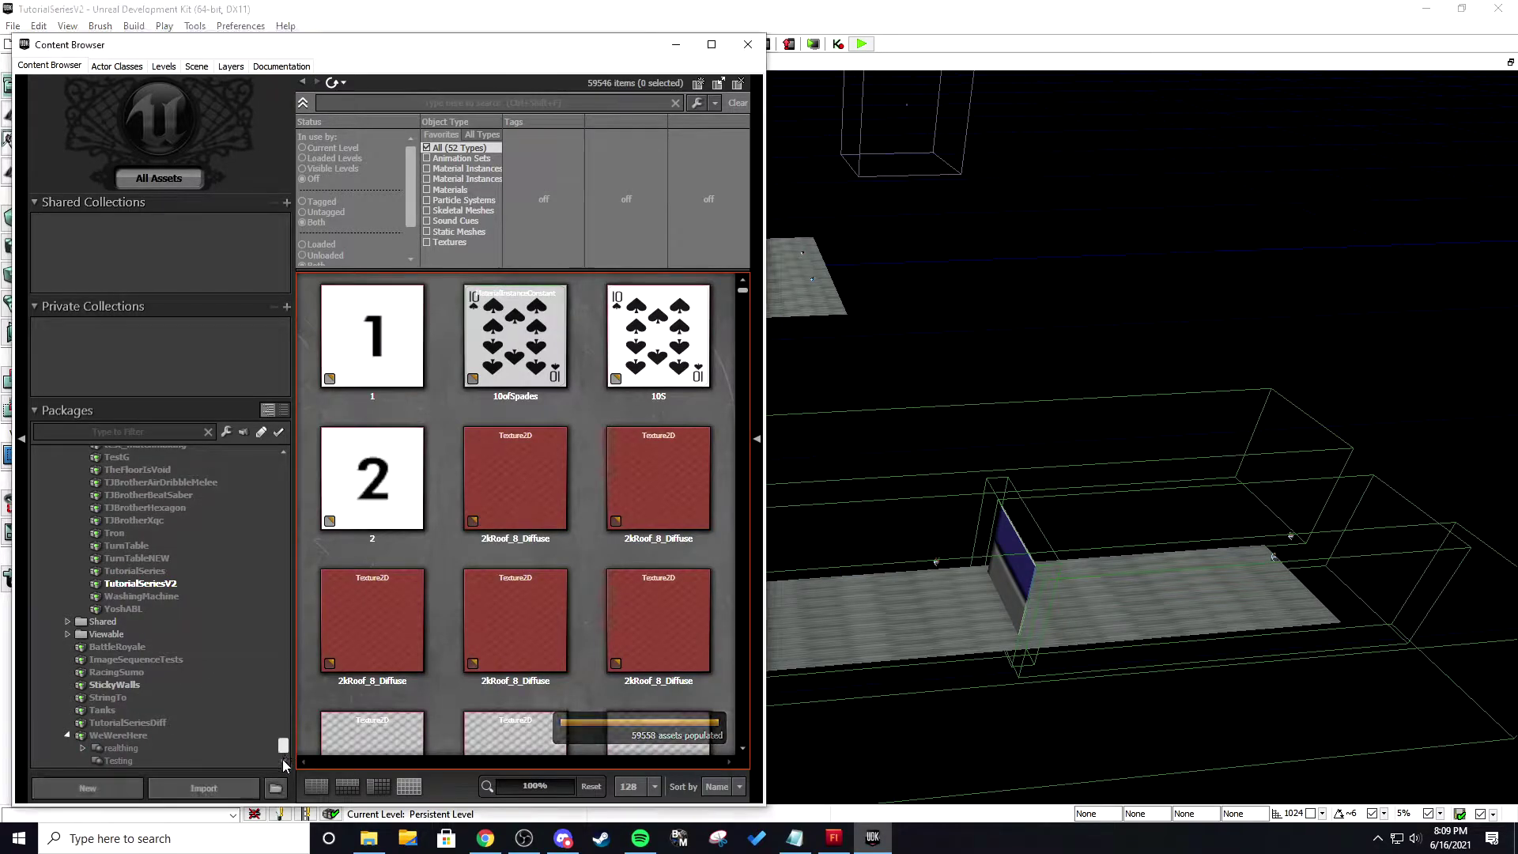
{"action": "scroll", "coordinate": [177, 700], "scroll_direction": "up", "scroll_amount": 1}
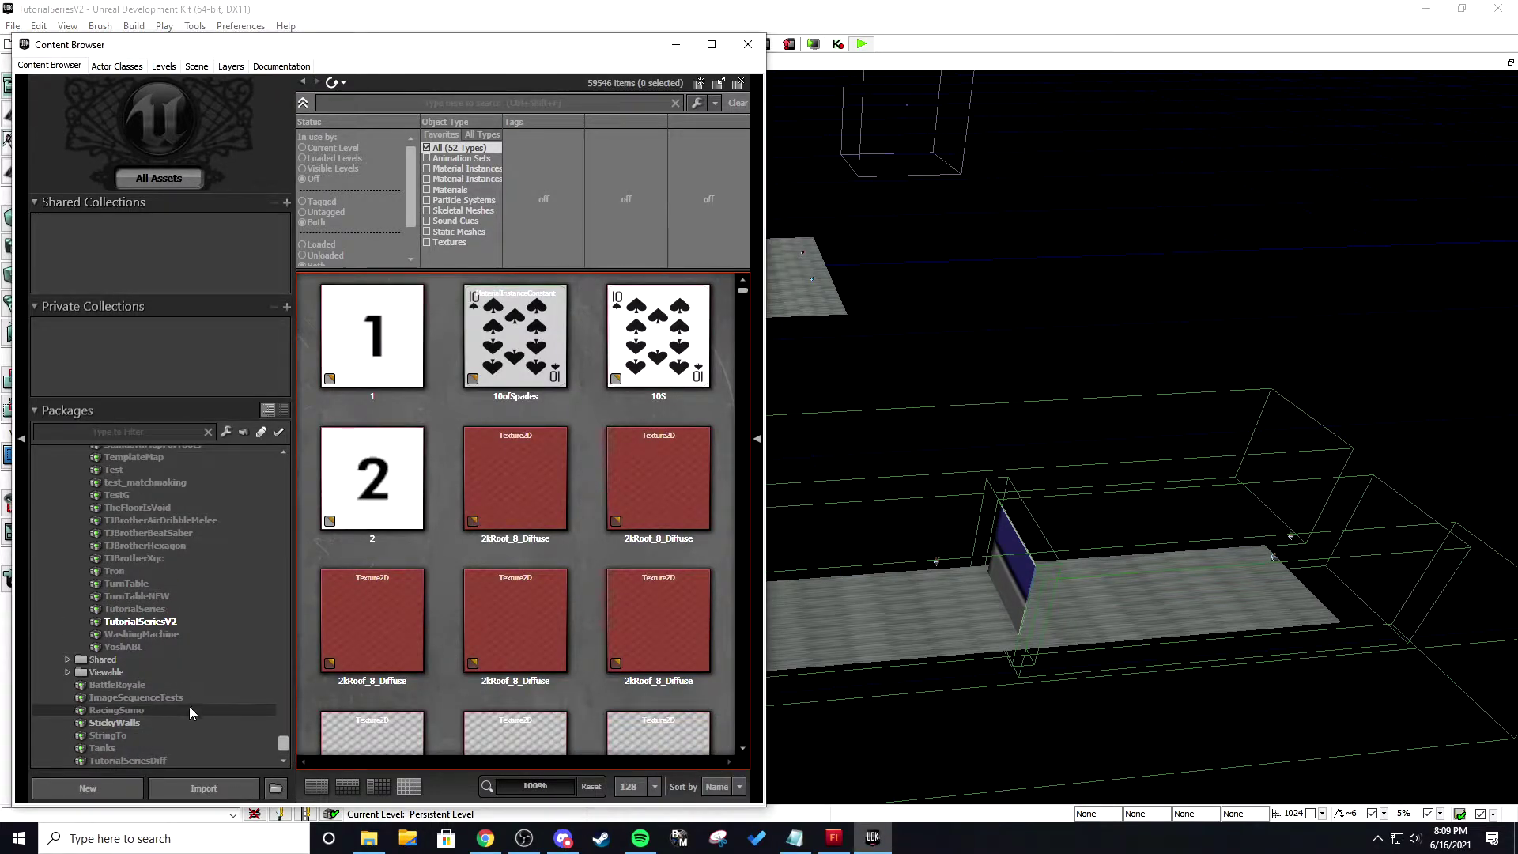
{"action": "scroll", "coordinate": [216, 722], "scroll_direction": "down", "scroll_amount": 1}
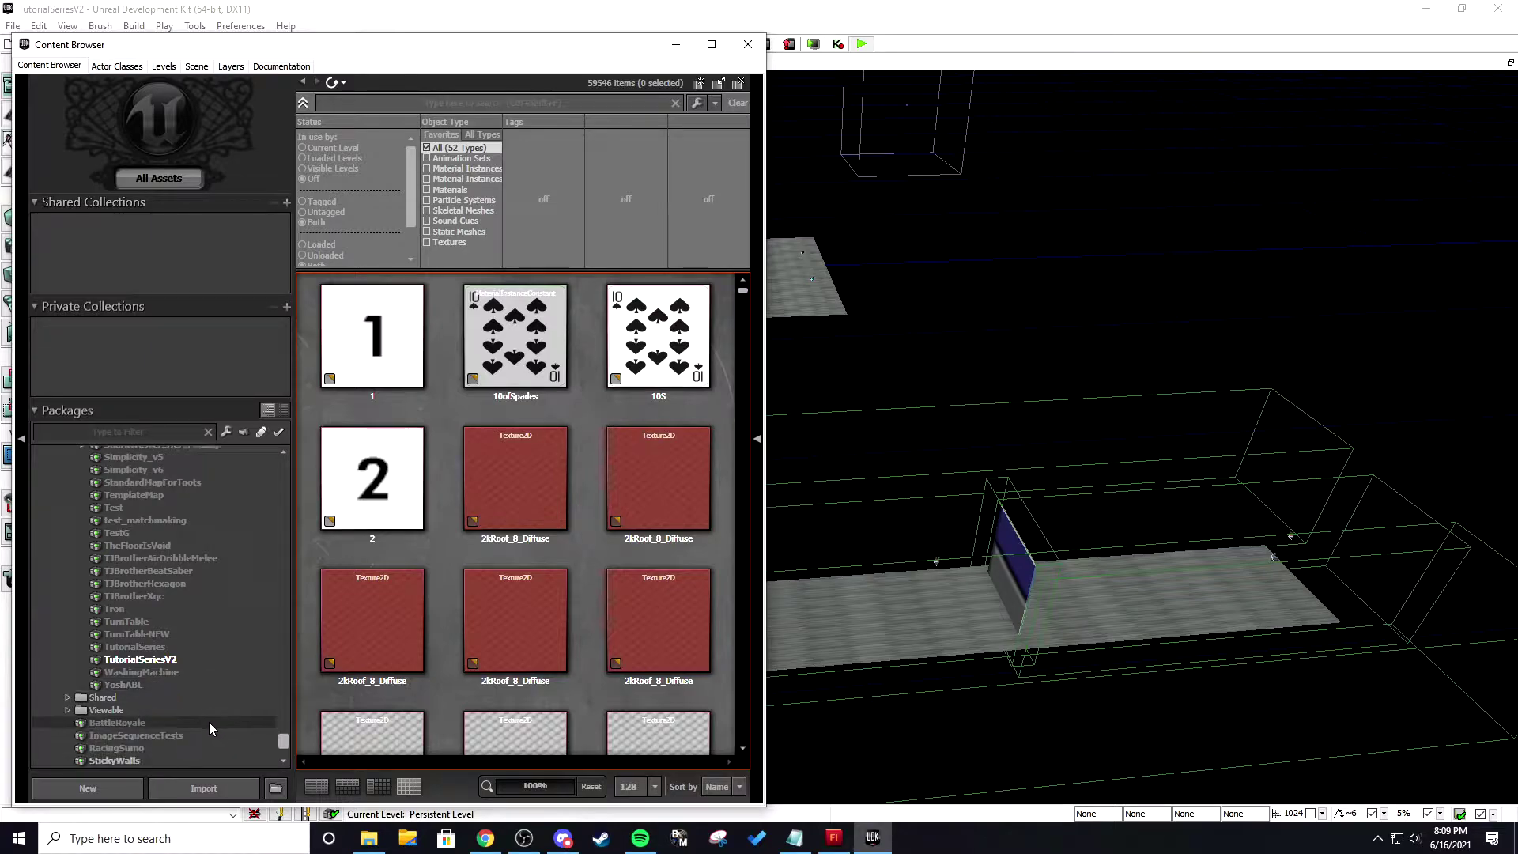
{"action": "left_click", "coordinate": [178, 723]}
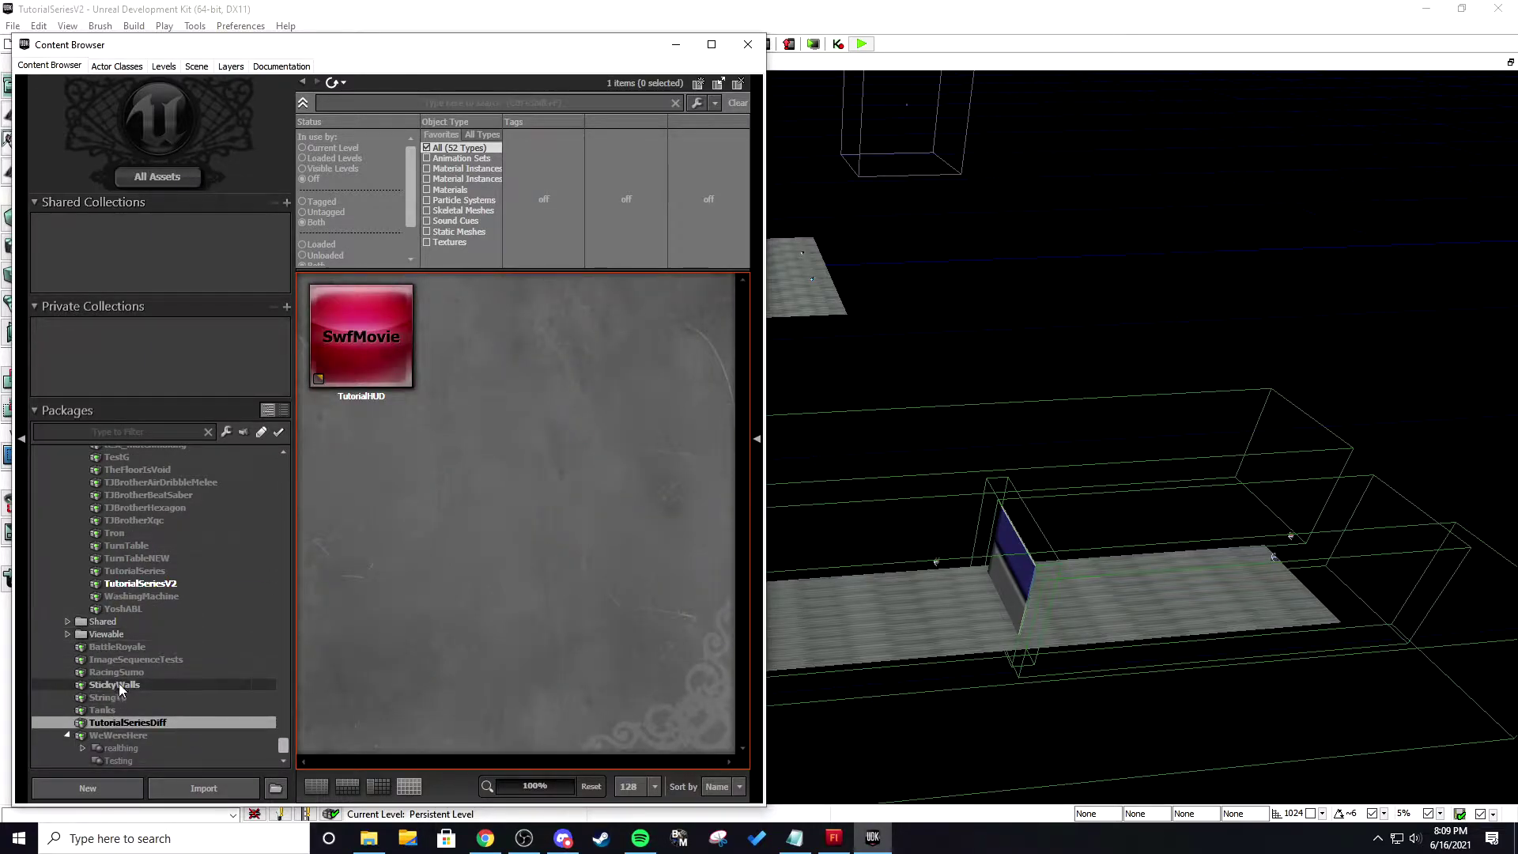
- Select the TutorialHUD SwfMovie in the TutorialSeriesDiff package, then minimize the Content Browser and bring up the Kismet editor
{"action": "left_click", "coordinate": [379, 317]}
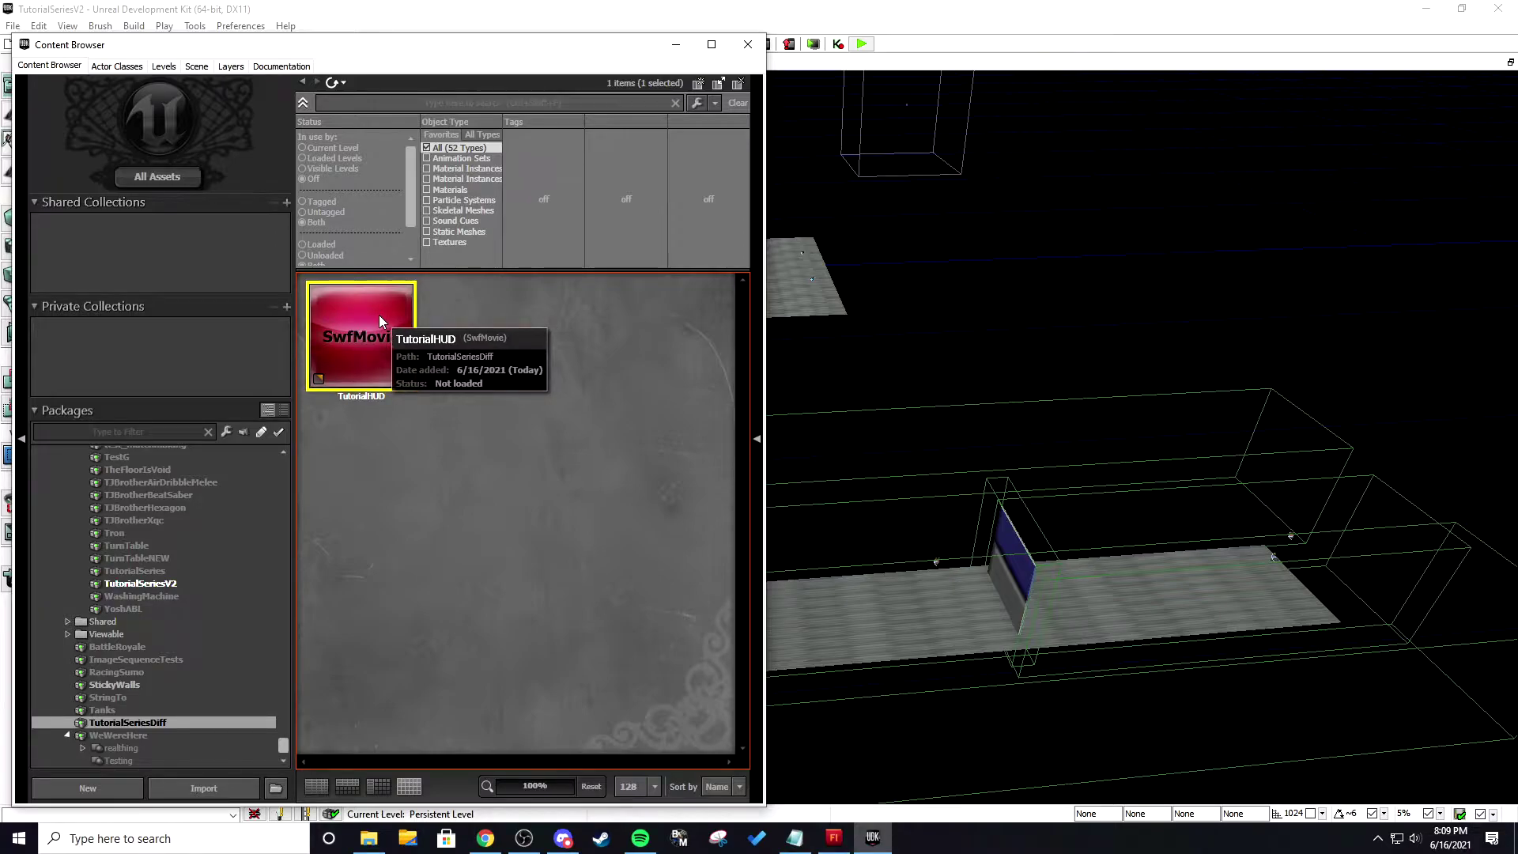
{"action": "left_click", "coordinate": [348, 586]}
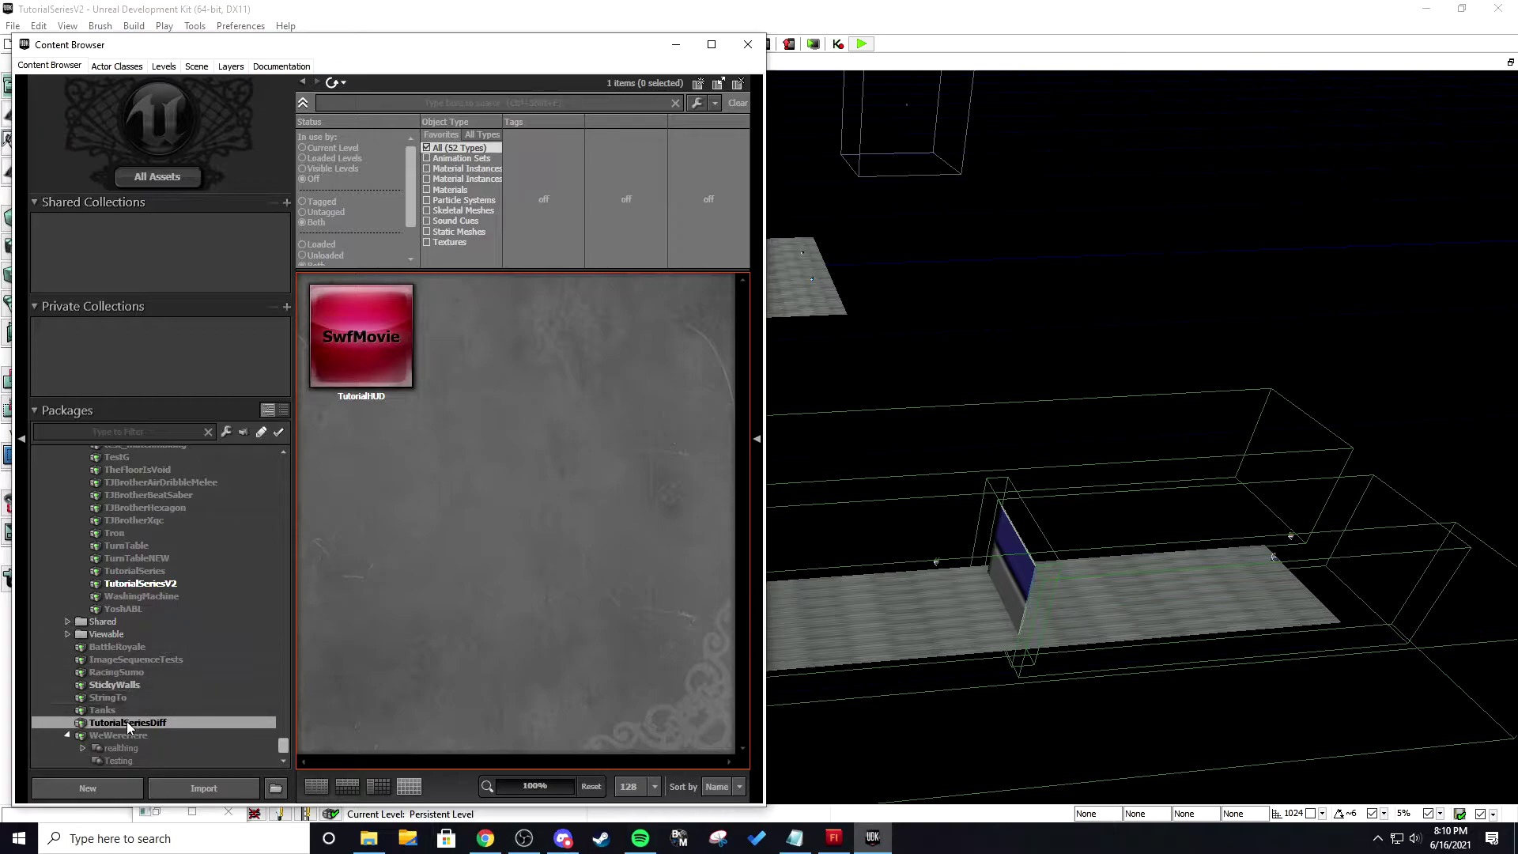
{"action": "left_click", "coordinate": [400, 320]}
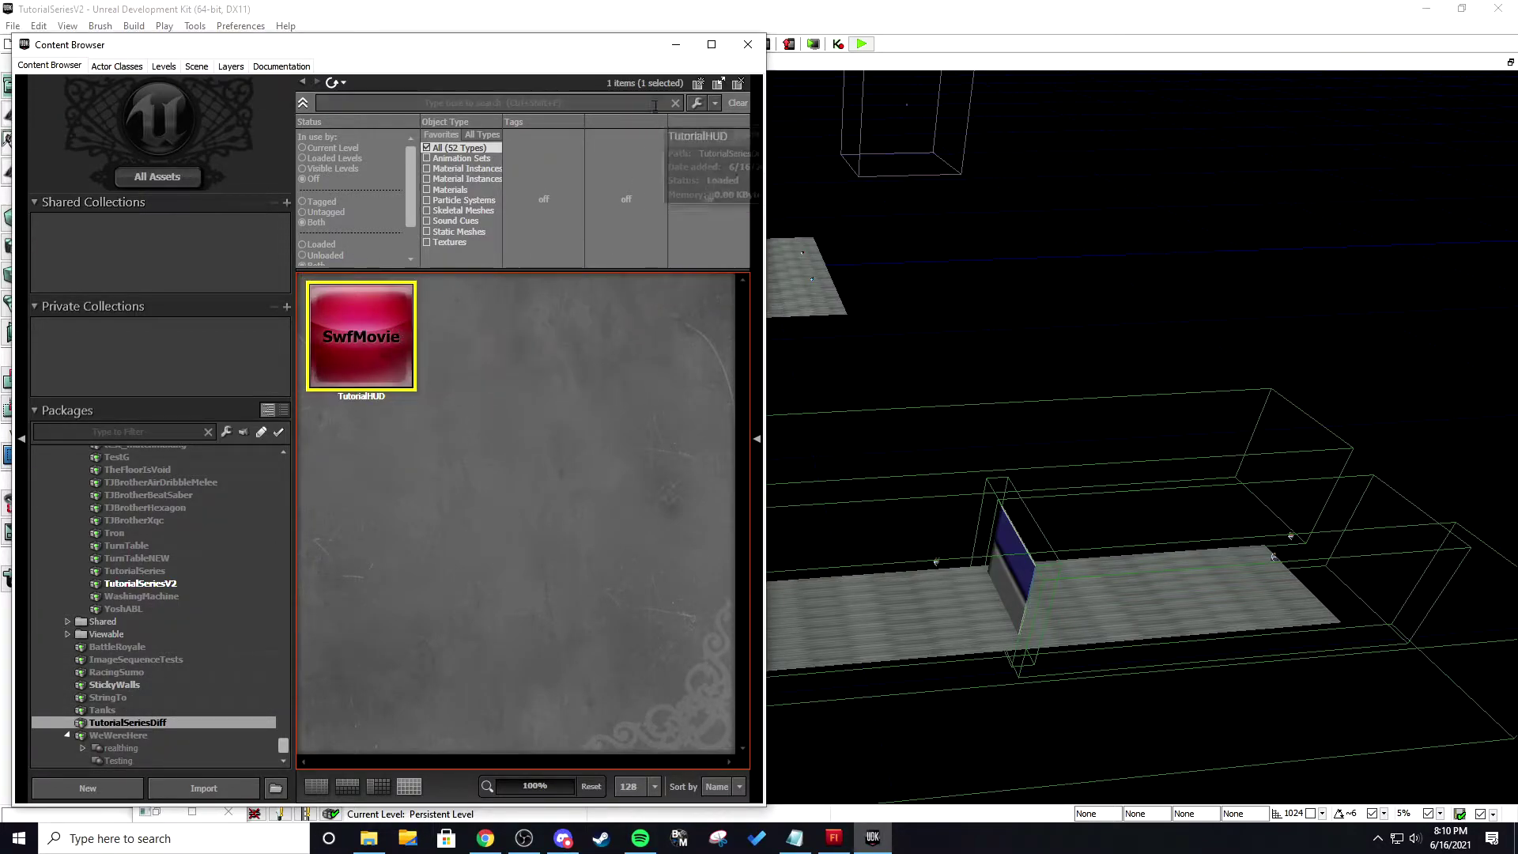
{"action": "left_click", "coordinate": [674, 45]}
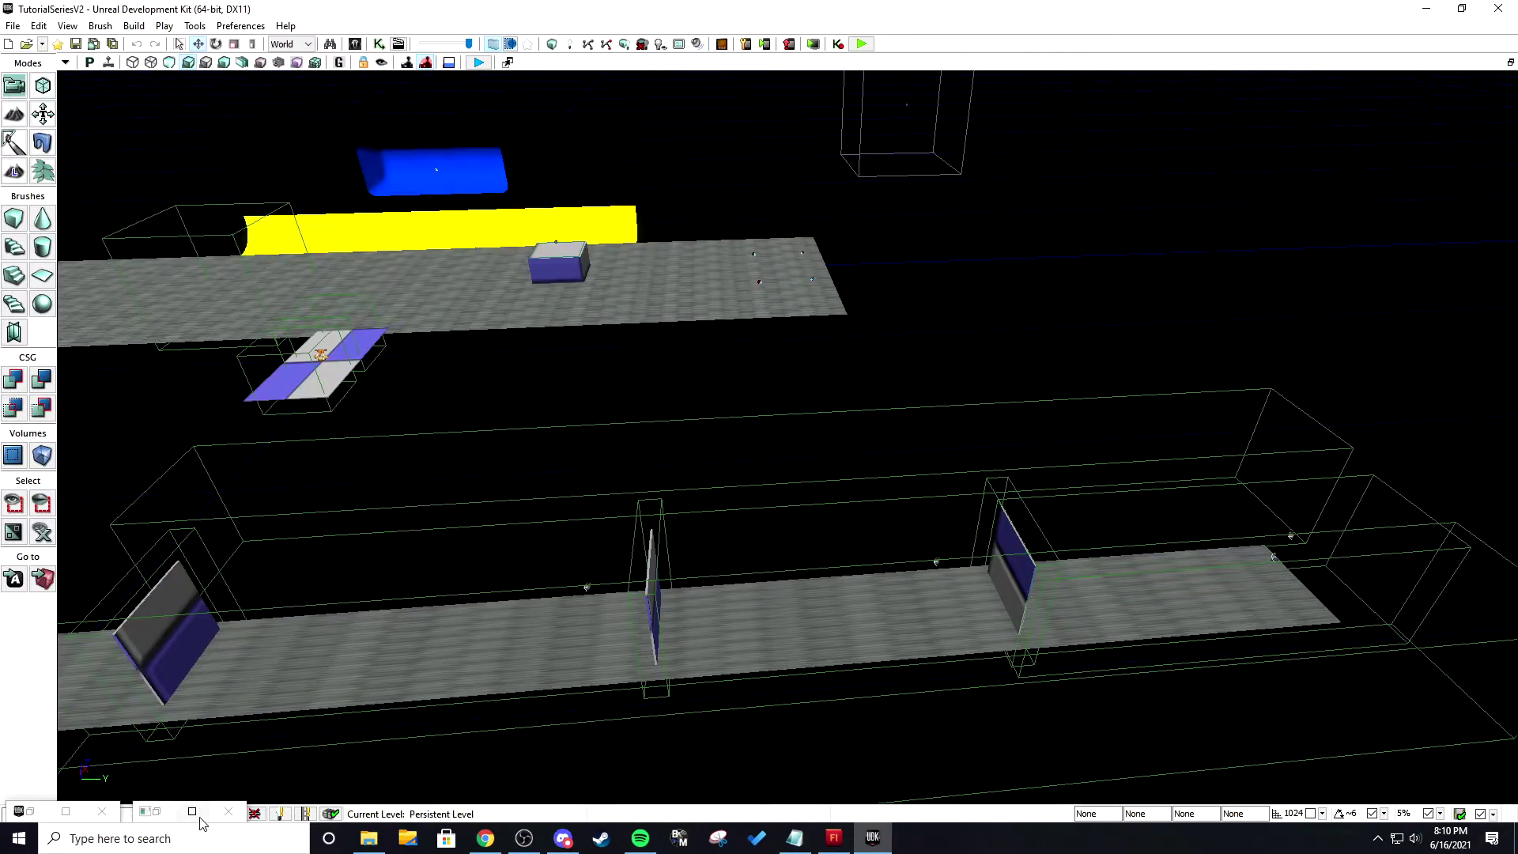
{"action": "left_click", "coordinate": [193, 813]}
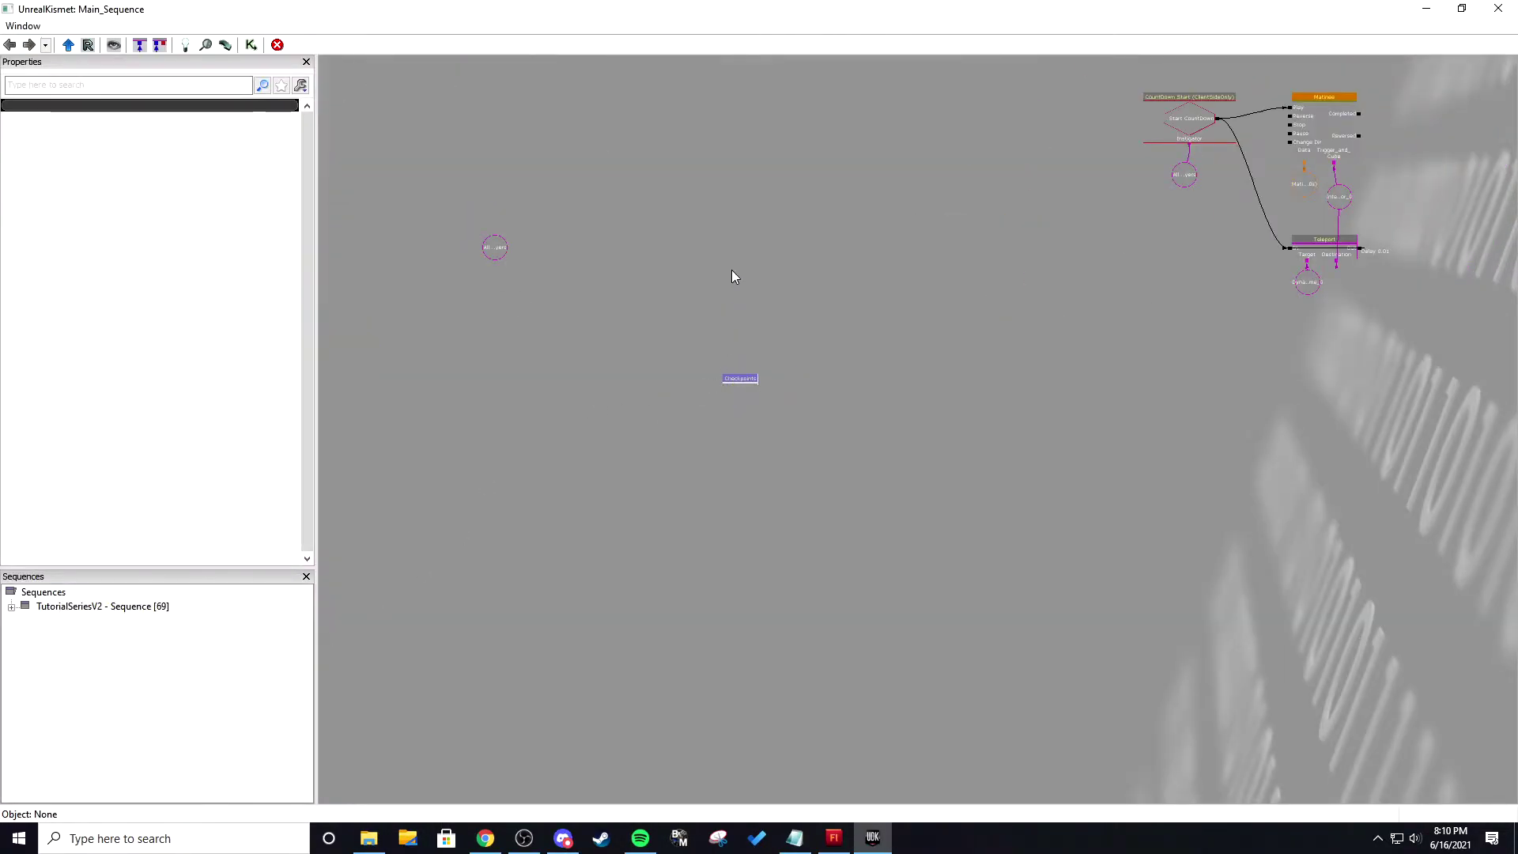
- Create an empty sub-sequence named HUD in the main sequence and place it below the Checkpoints sequence
{"action": "left_click_drag", "start_coordinate": [732, 276], "coordinate": [758, 532]}
{"action": "scroll", "coordinate": [759, 532], "scroll_direction": "up", "scroll_amount": 3}
{"action": "left_click_drag", "start_coordinate": [667, 474], "coordinate": [600, 353]}
{"action": "right_click", "coordinate": [585, 269]}
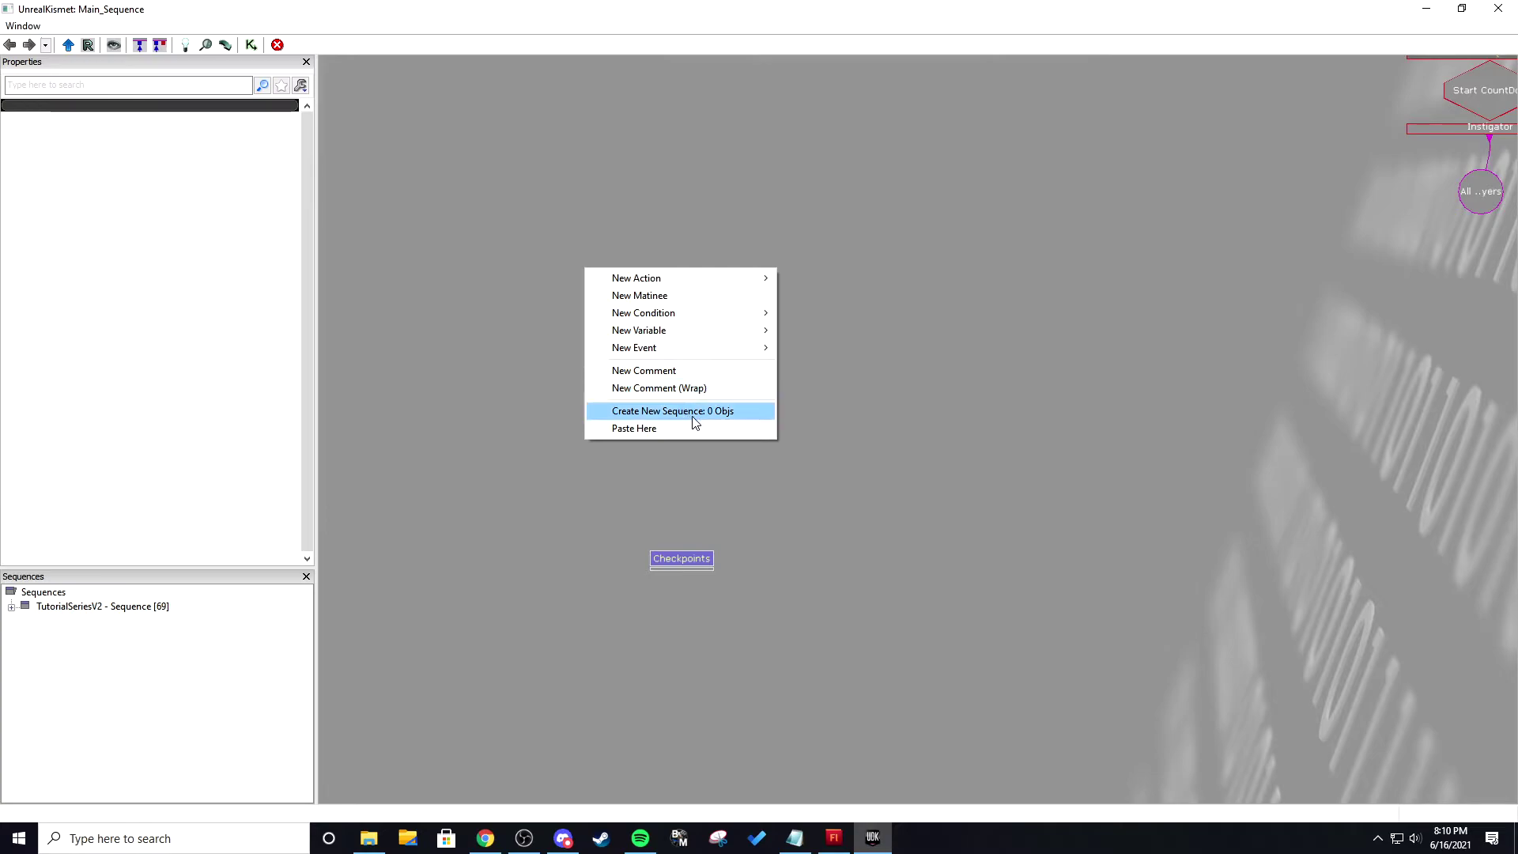
{"action": "left_click", "coordinate": [672, 411]}
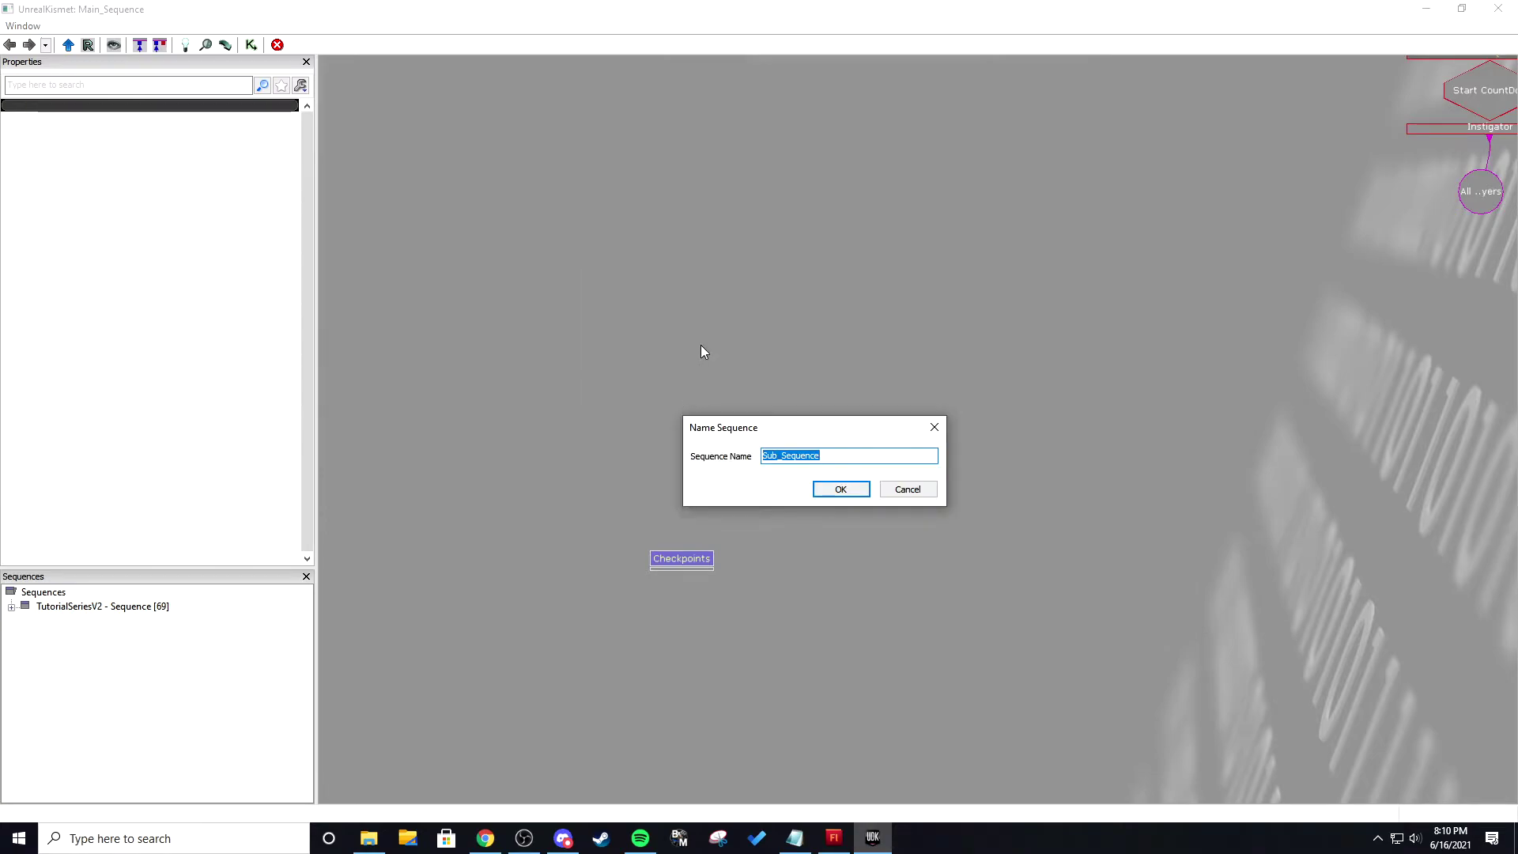
{"action": "type", "text": "HUD"}
{"action": "key", "text": "Return"}
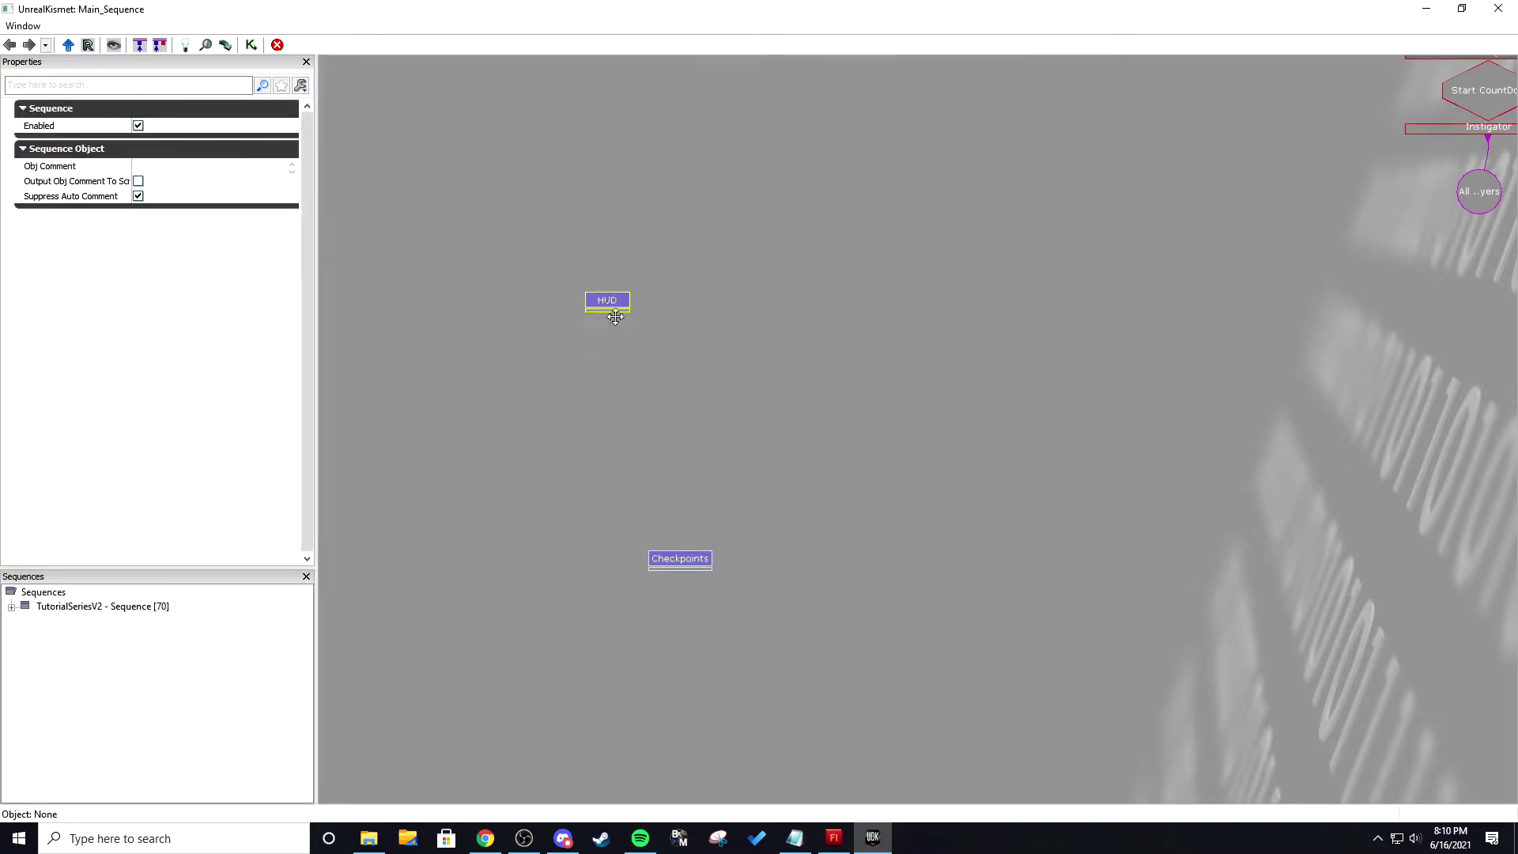
{"action": "left_click_drag", "start_coordinate": [612, 300], "coordinate": [690, 692]}
- Open the HUD sequence and add a Level Loaded event to it
{"action": "double_click", "coordinate": [687, 691]}
{"action": "right_click", "coordinate": [523, 264]}
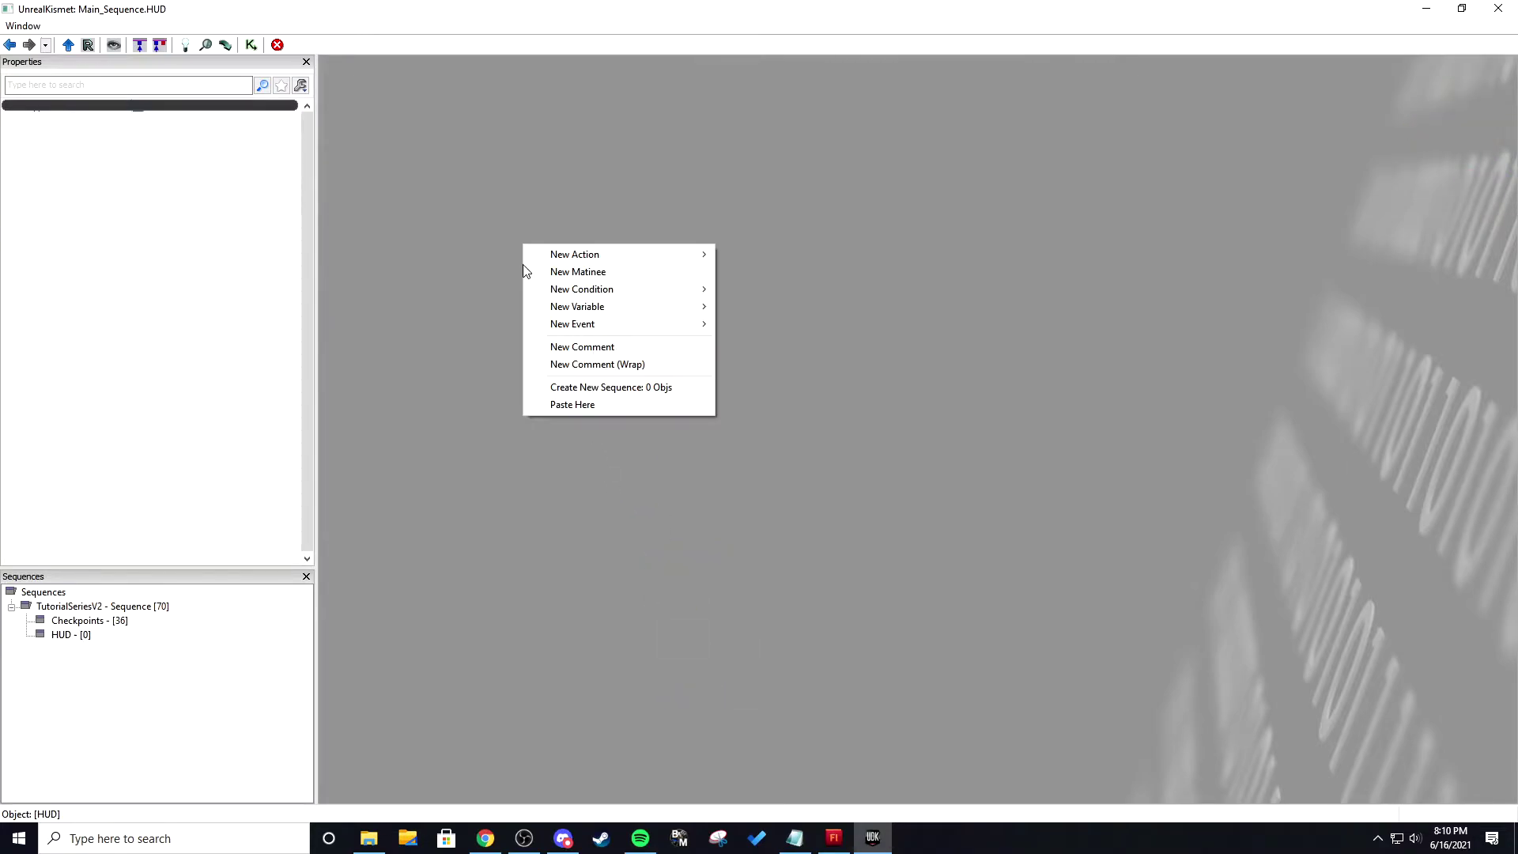
{"action": "left_click", "coordinate": [542, 192]}
{"action": "right_click", "coordinate": [528, 184]}
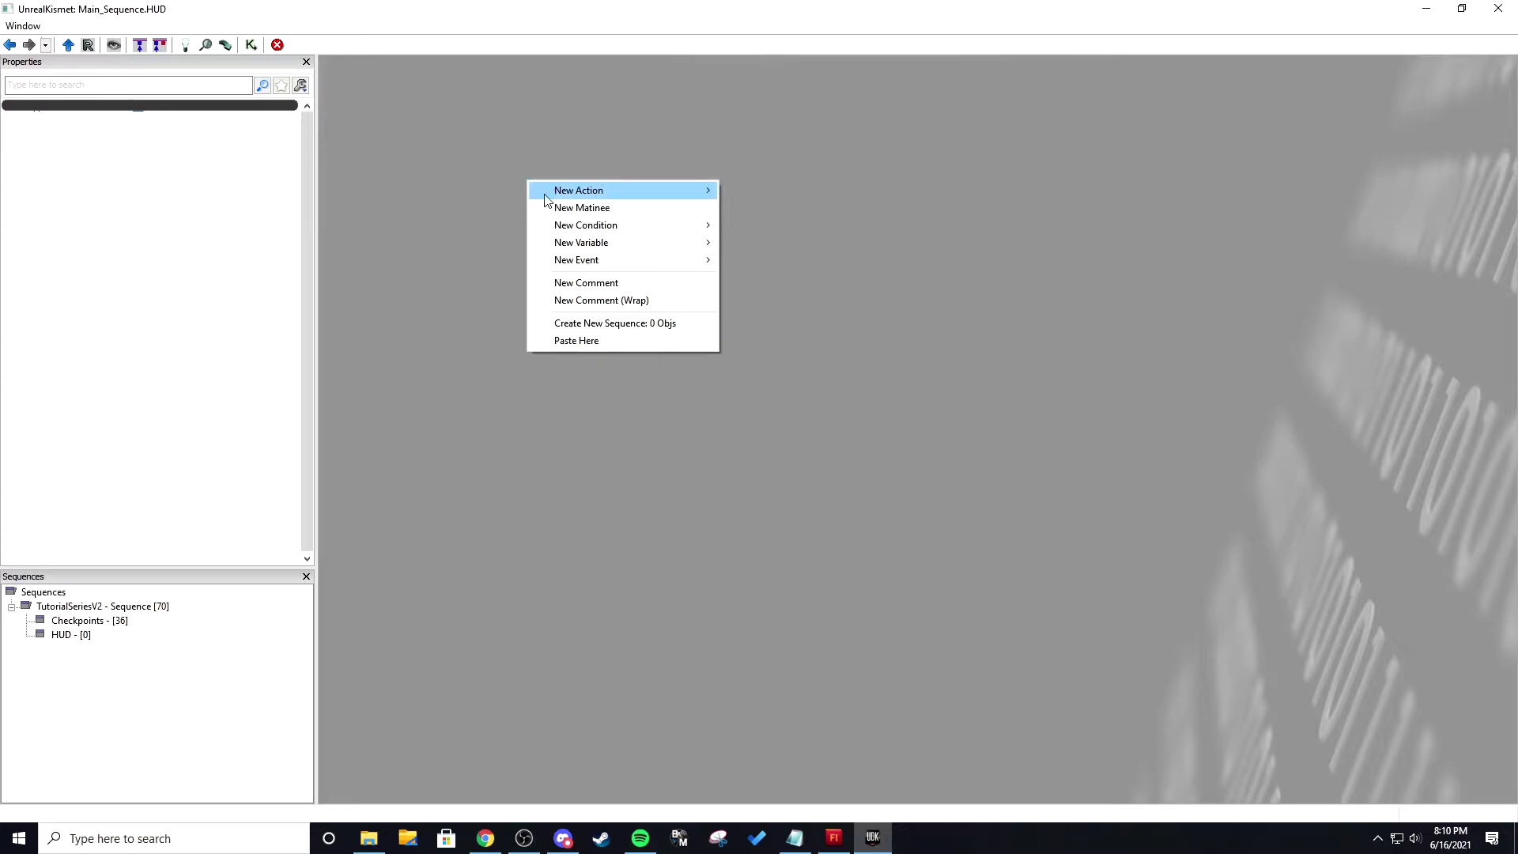
{"action": "mouse_move", "coordinate": [627, 259]}
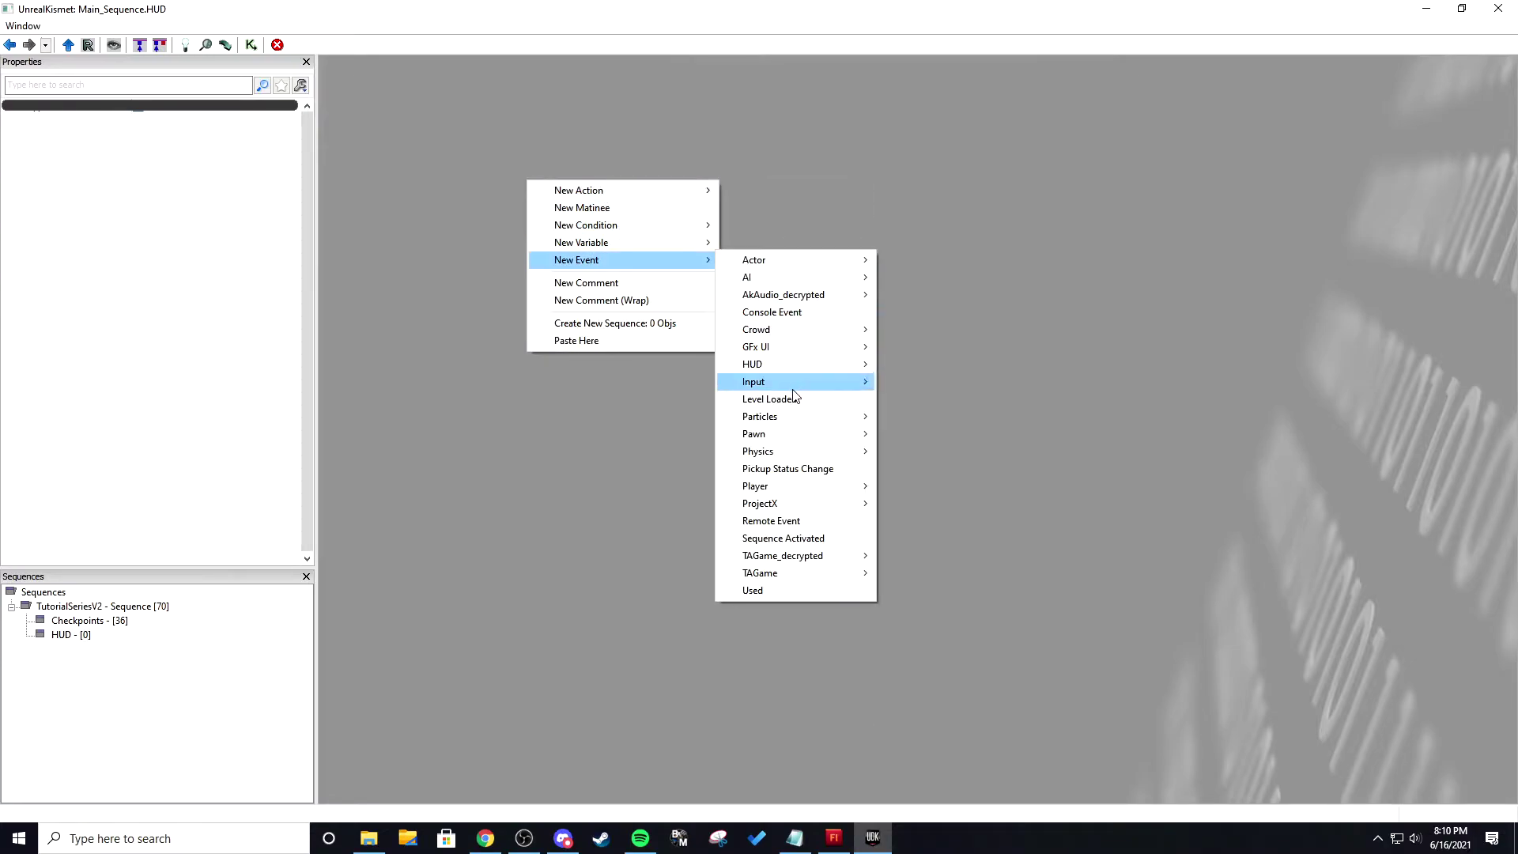
{"action": "left_click", "coordinate": [793, 399]}
{"action": "left_click_drag", "start_coordinate": [585, 251], "coordinate": [560, 268]}
{"action": "left_click", "coordinate": [753, 247]}
{"action": "left_click_drag", "start_coordinate": [751, 247], "coordinate": [719, 262]}
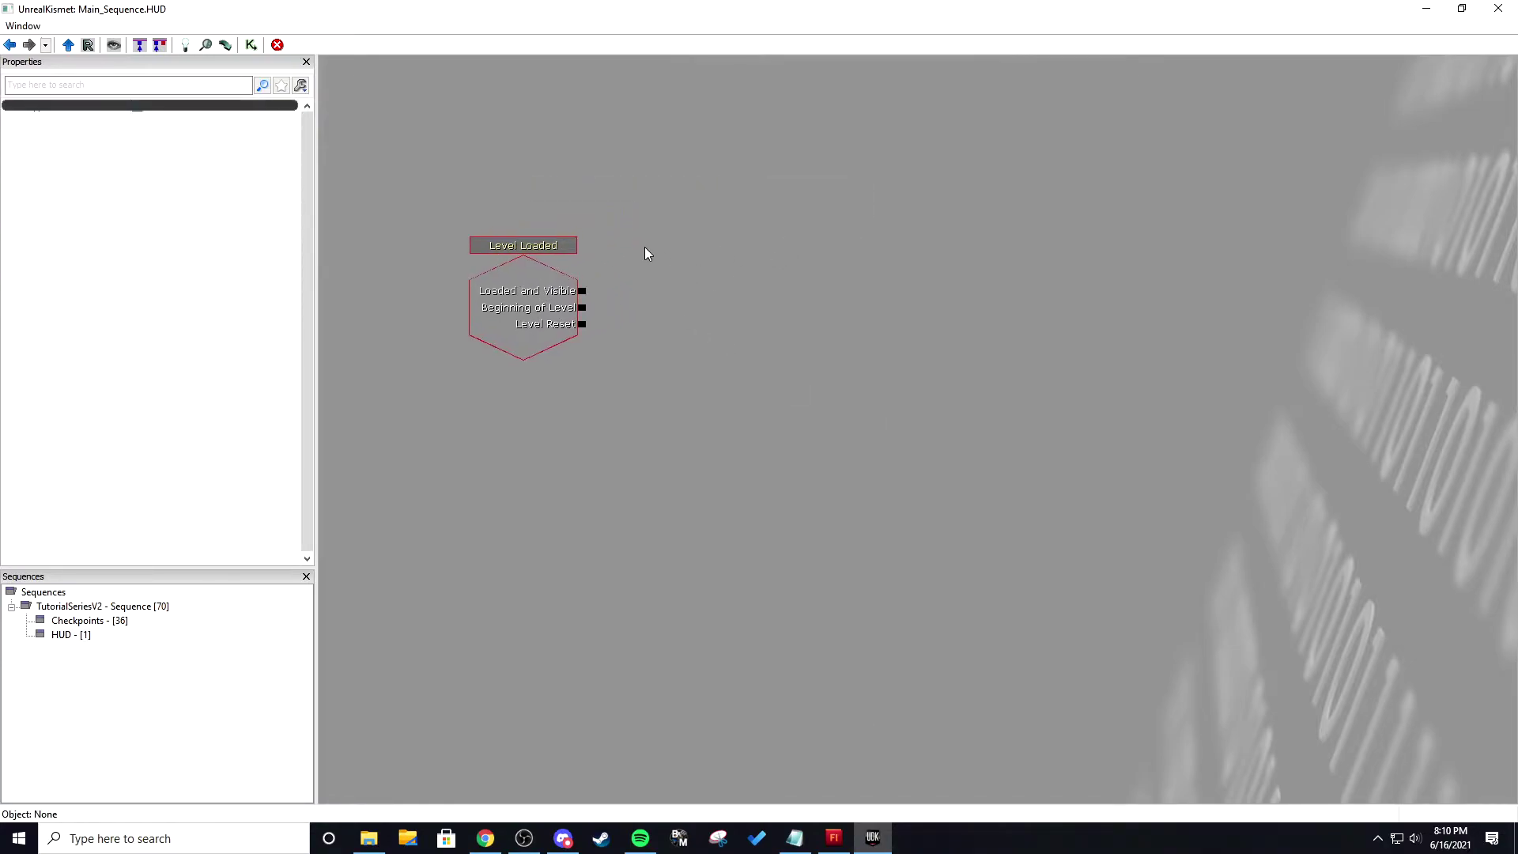
- Add an Open GFx Movie action beside the event and connect Level Loaded's Loaded and Visible output to its In input
{"action": "right_click", "coordinate": [649, 221]}
{"action": "mouse_move", "coordinate": [701, 229]}
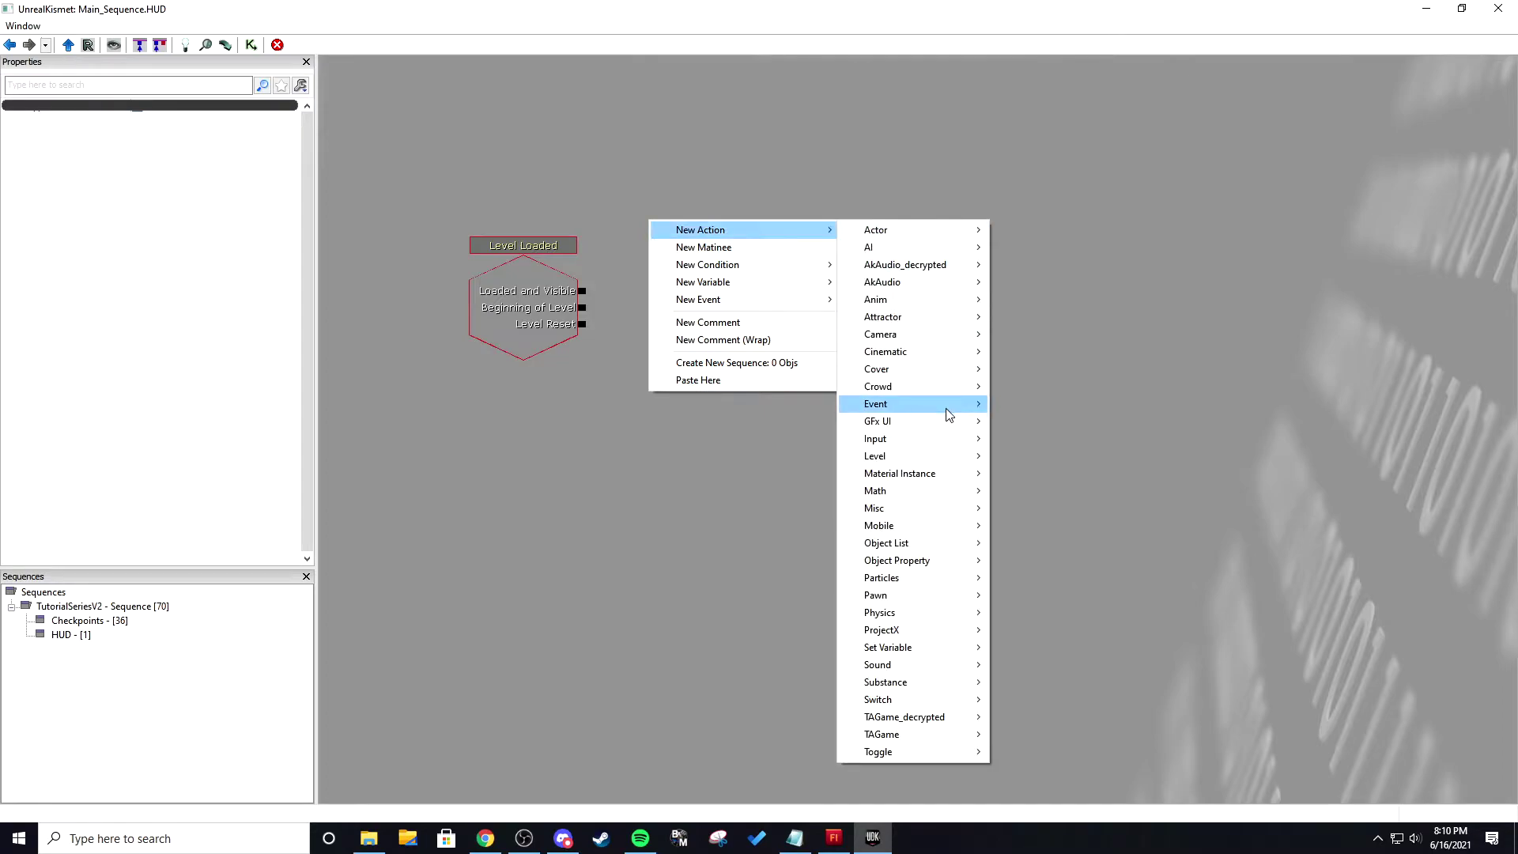
{"action": "mouse_move", "coordinate": [928, 420]}
{"action": "left_click", "coordinate": [1071, 489]}
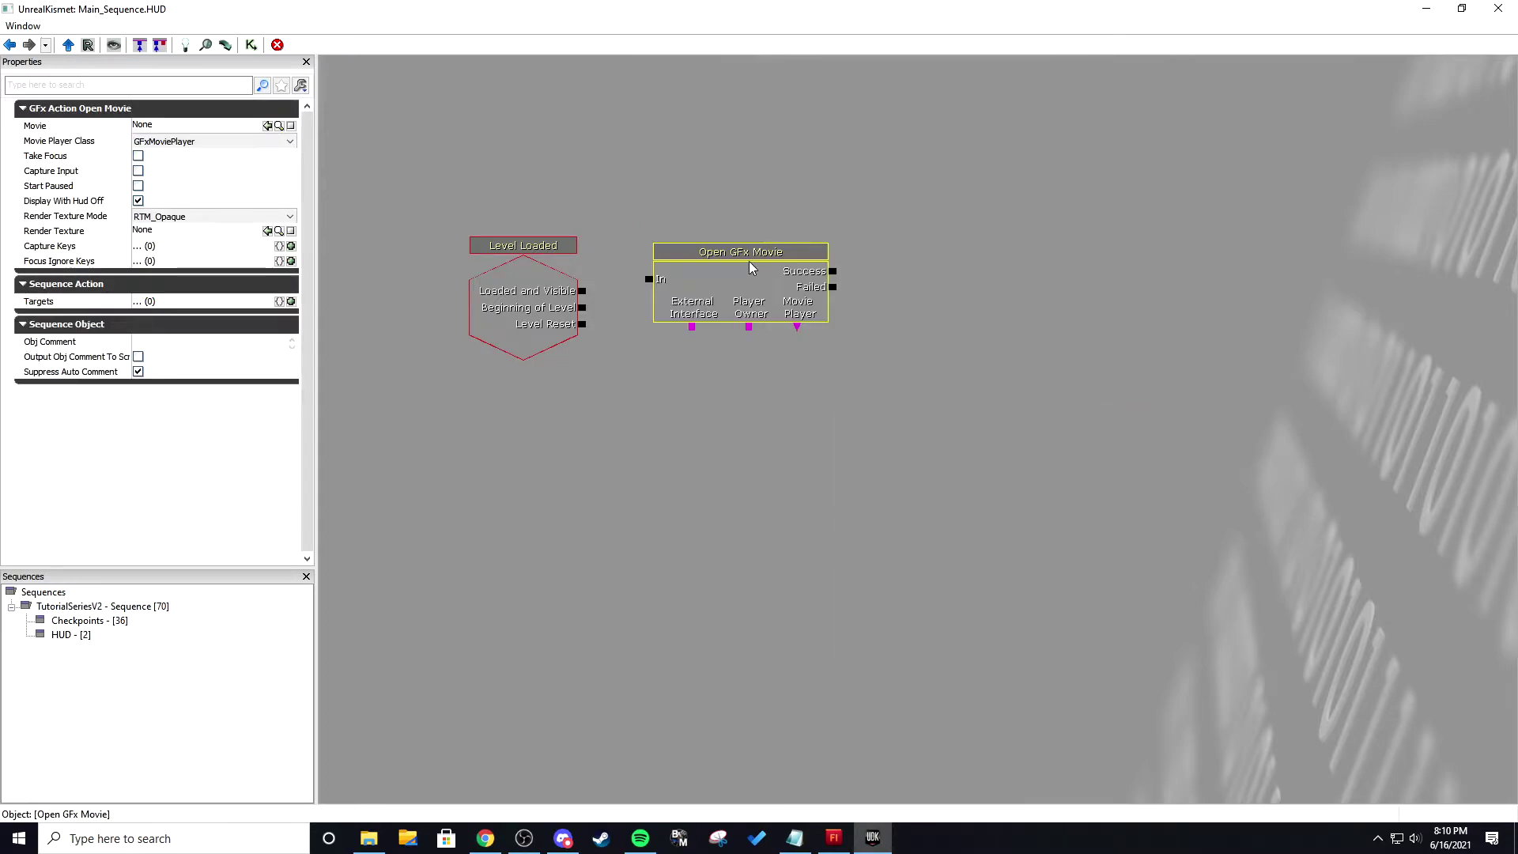
{"action": "left_click_drag", "start_coordinate": [751, 267], "coordinate": [821, 293]}
{"action": "left_click_drag", "start_coordinate": [582, 290], "coordinate": [534, 298]}
{"action": "left_click", "coordinate": [598, 262]}
{"action": "left_click", "coordinate": [552, 296]}
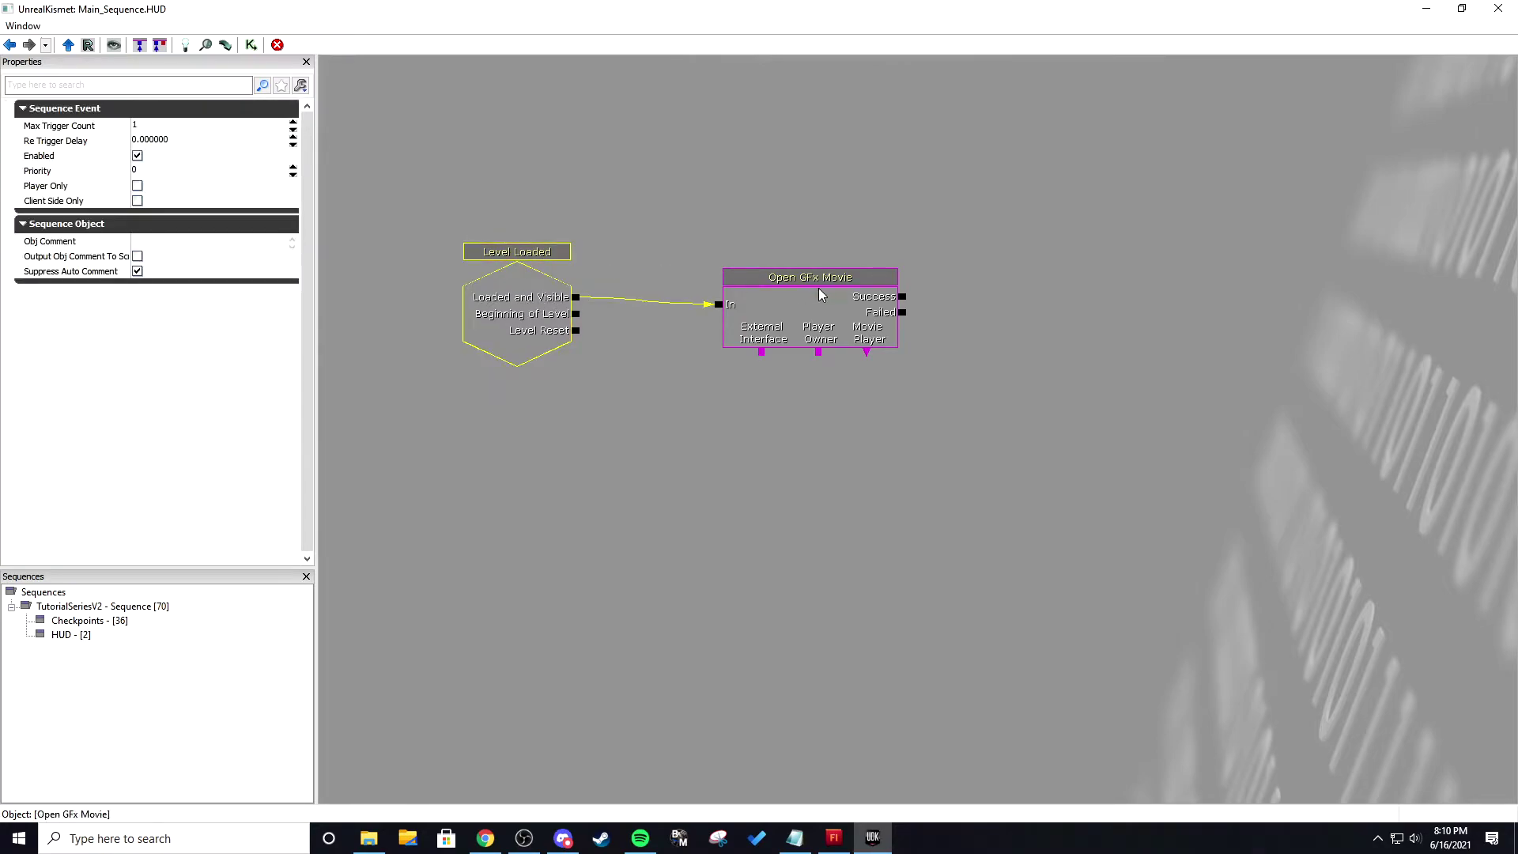
- Line up the two connected nodes and assign the selected TutorialHUD movie to the Open GFx Movie action
{"action": "left_click", "coordinate": [822, 293]}
{"action": "left_click_drag", "start_coordinate": [776, 230], "coordinate": [746, 283]}
{"action": "left_click_drag", "start_coordinate": [676, 296], "coordinate": [669, 295]}
{"action": "left_click", "coordinate": [669, 296]}
{"action": "left_click", "coordinate": [689, 293]}
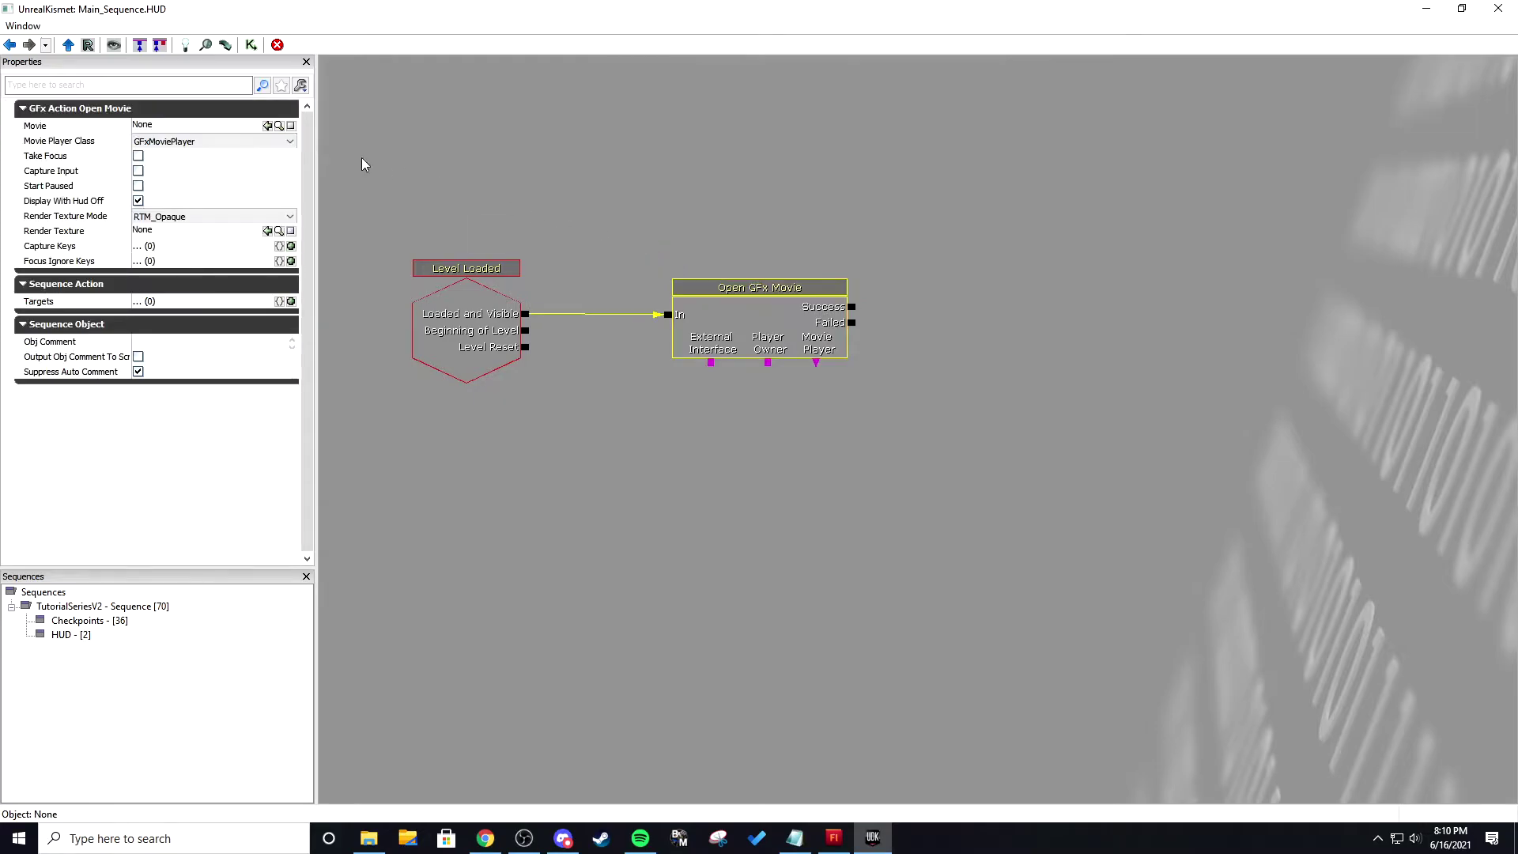
{"action": "left_click", "coordinate": [268, 126]}
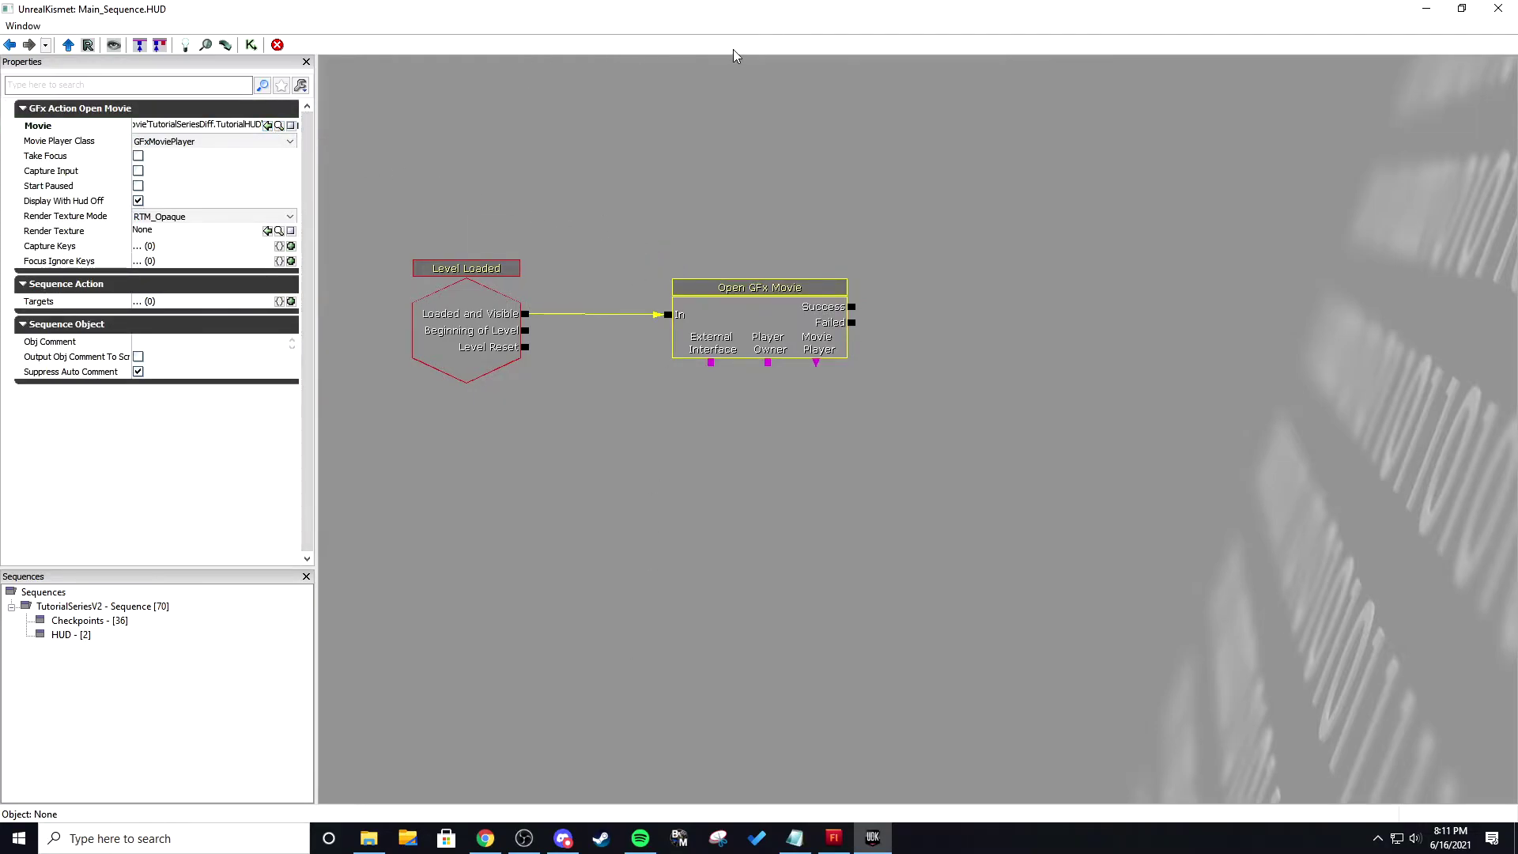
- Shrink the Kismet window, reopen the Content Browser beside it, and show the Open GFx Movie action's properties
{"action": "double_click", "coordinate": [924, 15]}
{"action": "left_click_drag", "start_coordinate": [925, 17], "coordinate": [971, 30]}
{"action": "left_click", "coordinate": [30, 811]}
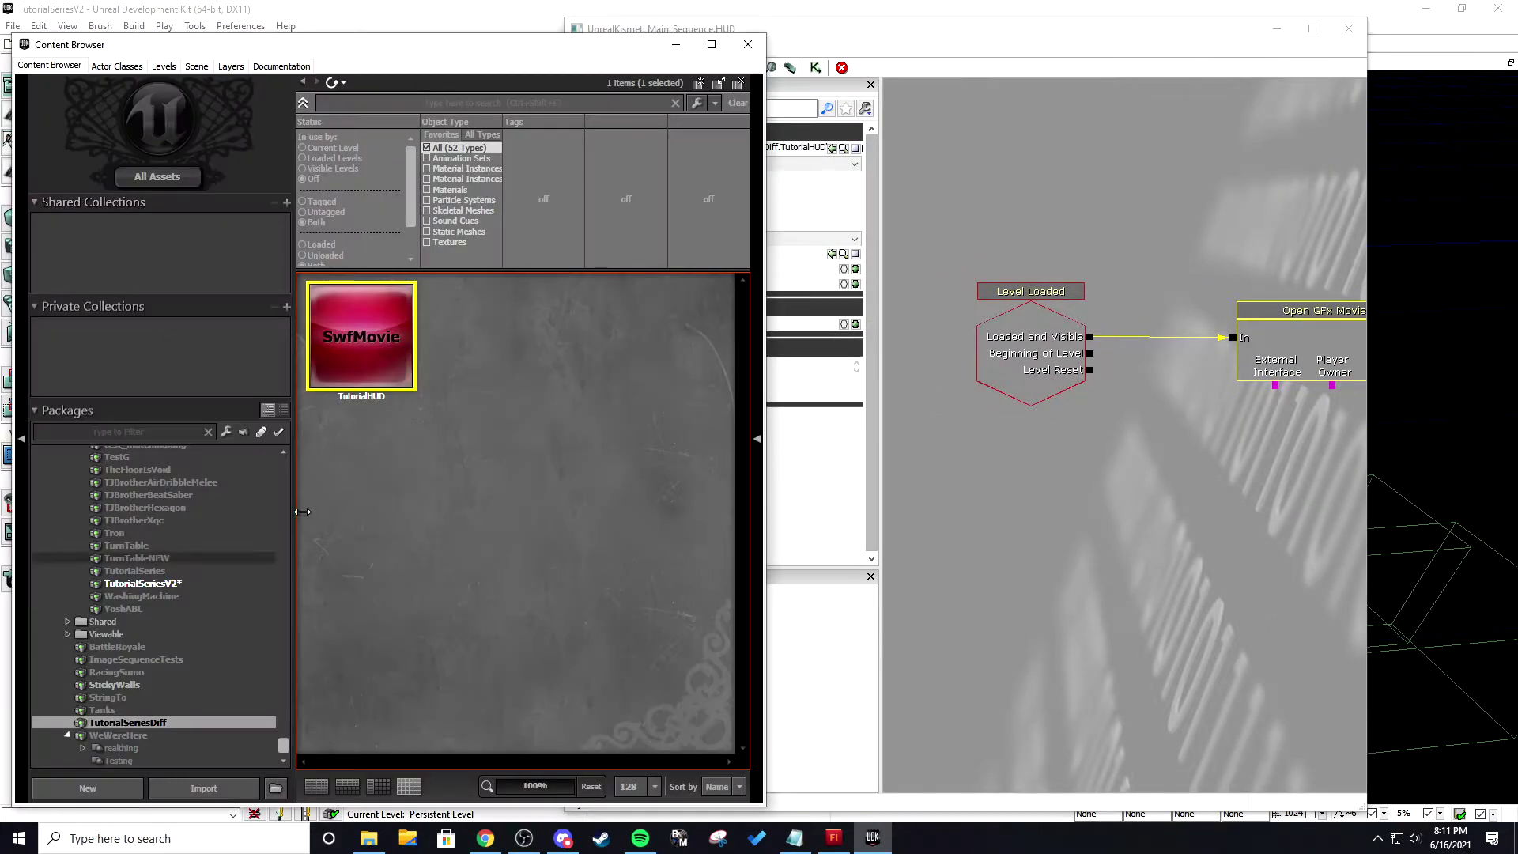
{"action": "left_click", "coordinate": [960, 127]}
{"action": "left_click_drag", "start_coordinate": [925, 36], "coordinate": [837, 22]}
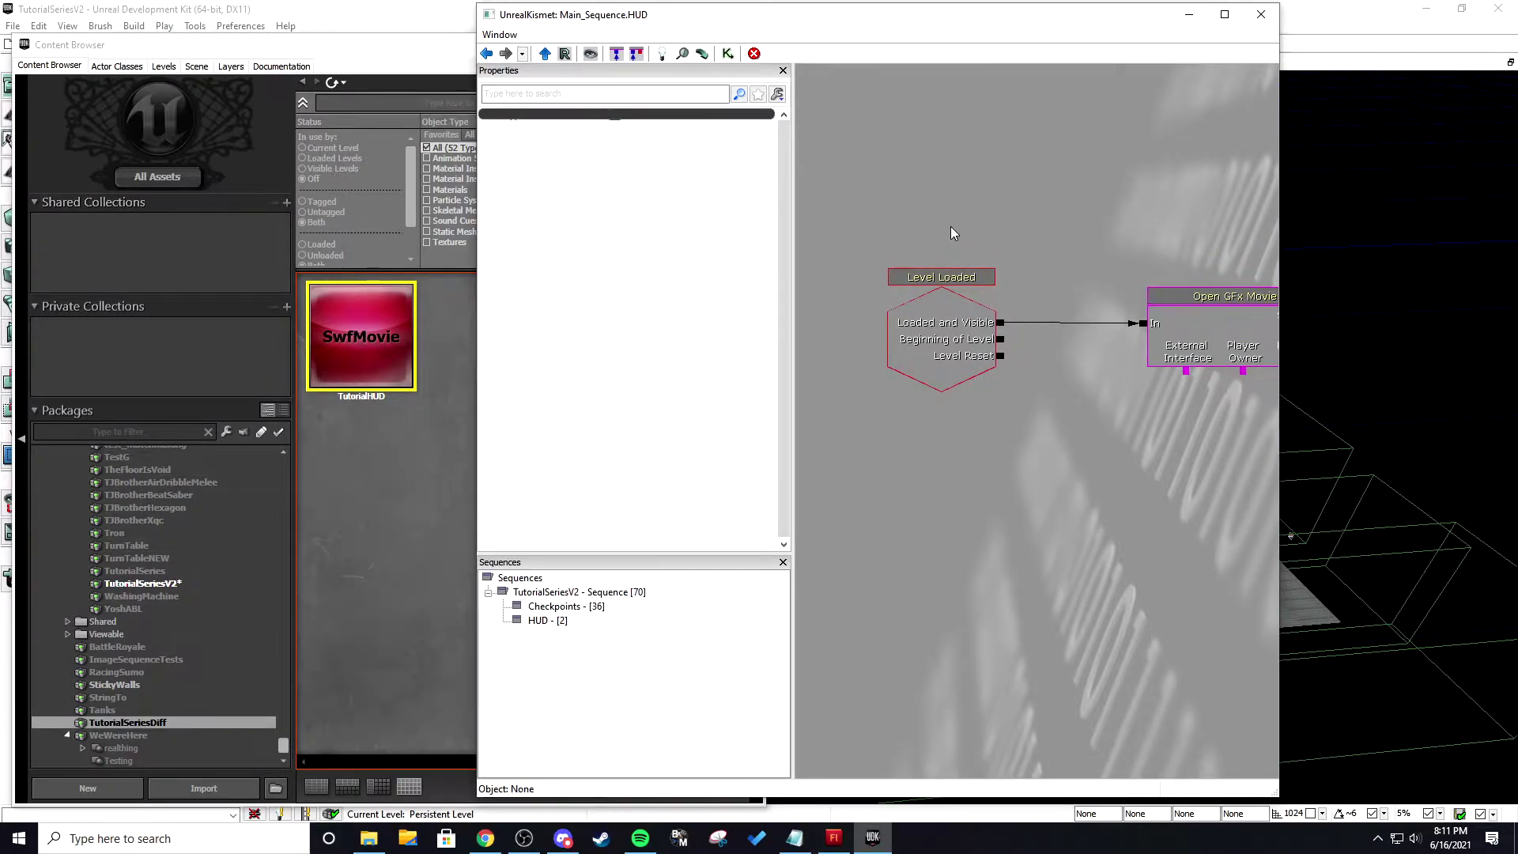
{"action": "left_click_drag", "start_coordinate": [1126, 296], "coordinate": [1042, 288]}
{"action": "left_click", "coordinate": [1103, 298]}
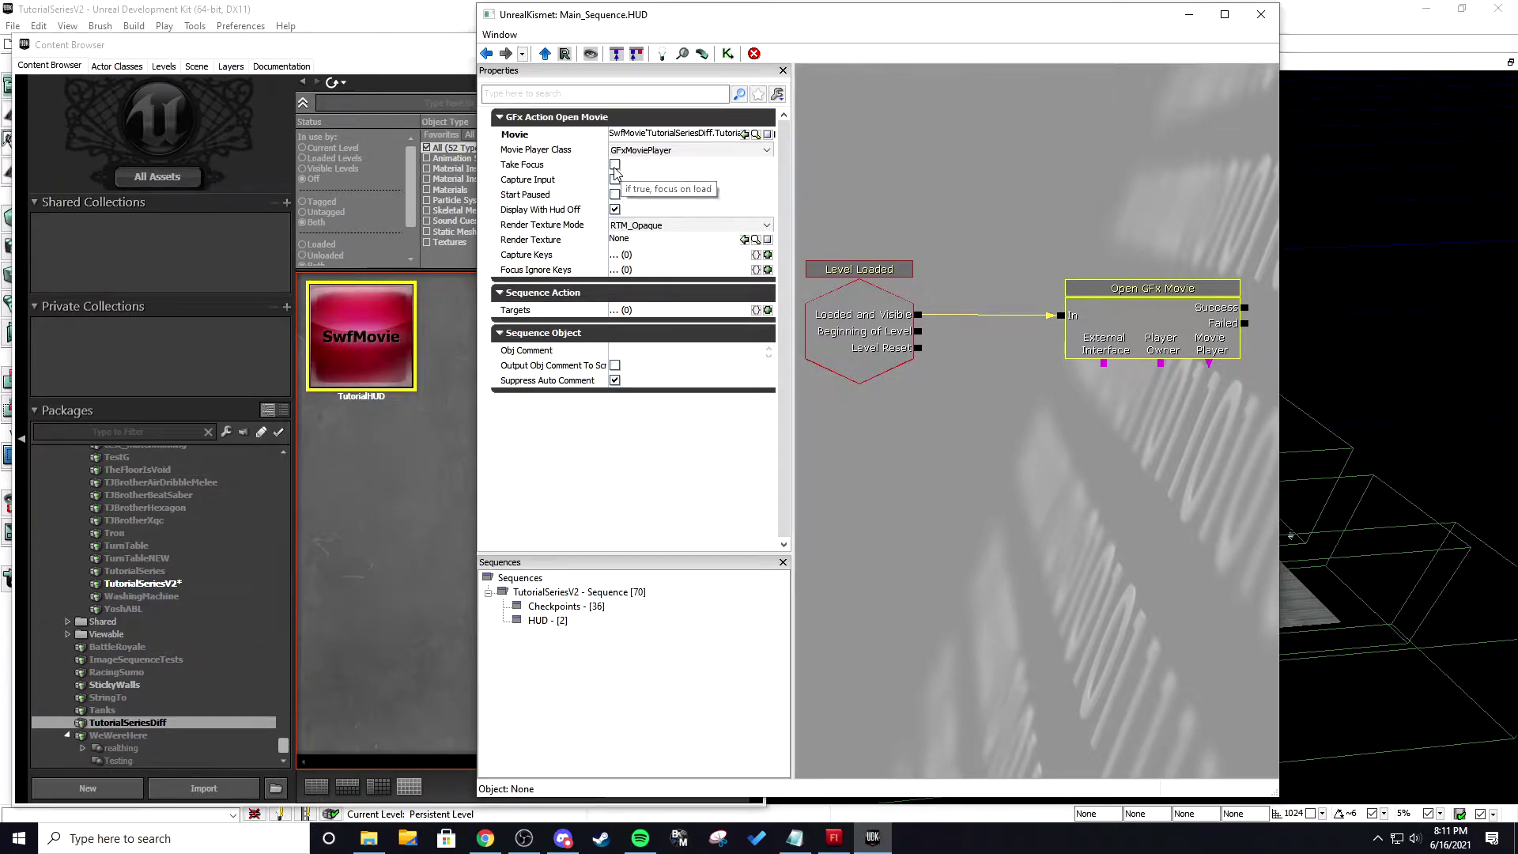
{"action": "left_click", "coordinate": [615, 210]}
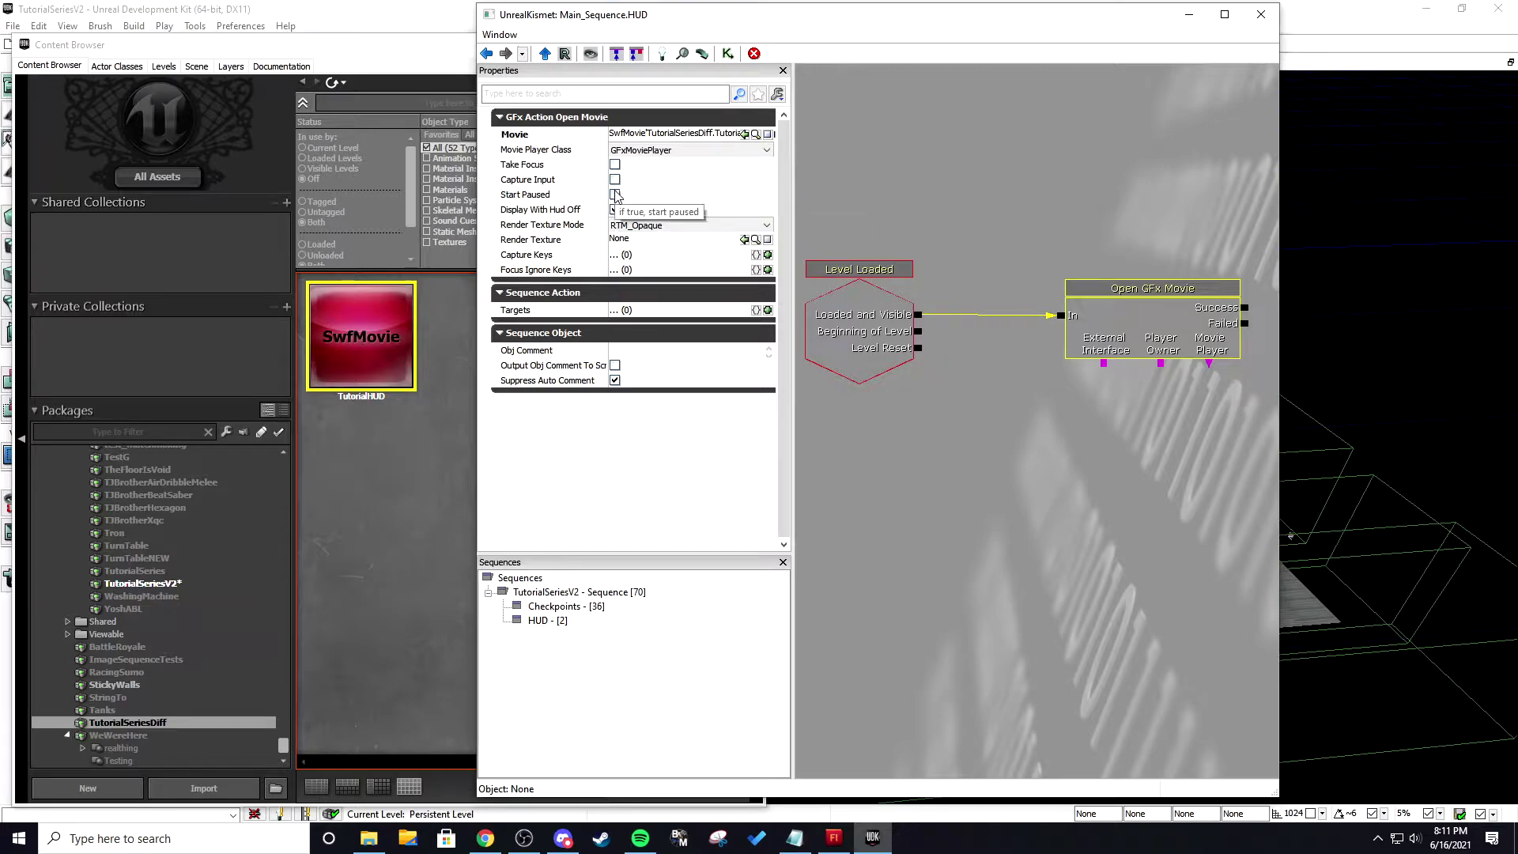
- Move the Kismet window clear of the Content Browser, keeping the Open GFx Movie action and its properties in view
{"action": "left_click", "coordinate": [1224, 15]}
{"action": "left_click_drag", "start_coordinate": [810, 144], "coordinate": [897, 233]}
{"action": "left_click_drag", "start_coordinate": [749, 13], "coordinate": [1088, 24]}
{"action": "left_click_drag", "start_coordinate": [1177, 224], "coordinate": [1107, 231]}
{"action": "left_click_drag", "start_coordinate": [1328, 184], "coordinate": [1131, 197]}
{"action": "left_click_drag", "start_coordinate": [1255, 130], "coordinate": [1148, 140]}
{"action": "left_click_drag", "start_coordinate": [1211, 22], "coordinate": [1253, 20]}
{"action": "left_click_drag", "start_coordinate": [1341, 189], "coordinate": [1232, 201]}
{"action": "left_click_drag", "start_coordinate": [1311, 317], "coordinate": [1294, 195]}
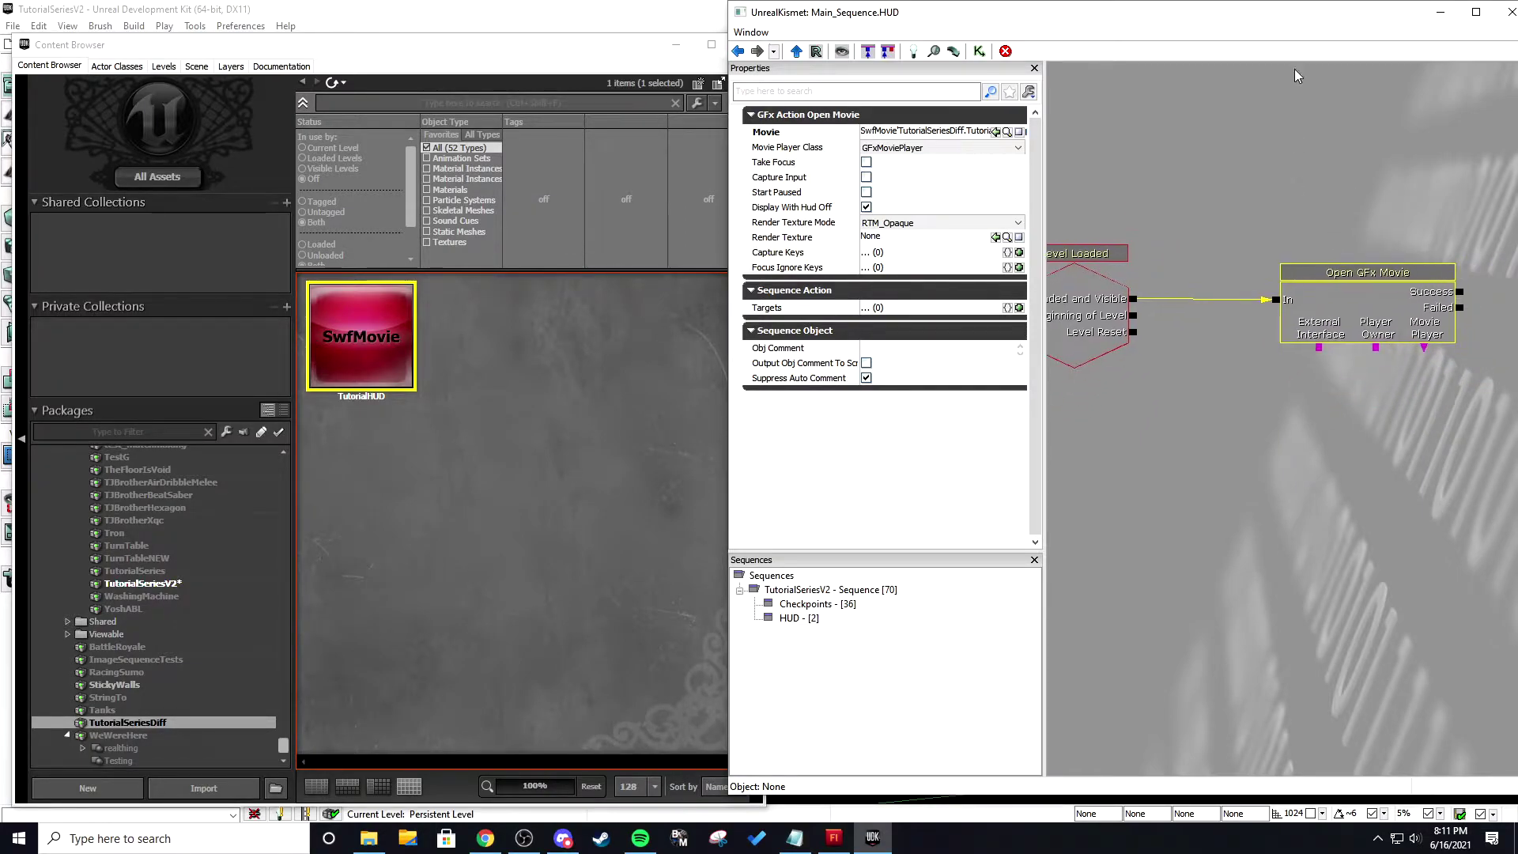
{"action": "left_click_drag", "start_coordinate": [1309, 18], "coordinate": [1294, 24]}
{"action": "left_click_drag", "start_coordinate": [1335, 148], "coordinate": [1273, 152]}
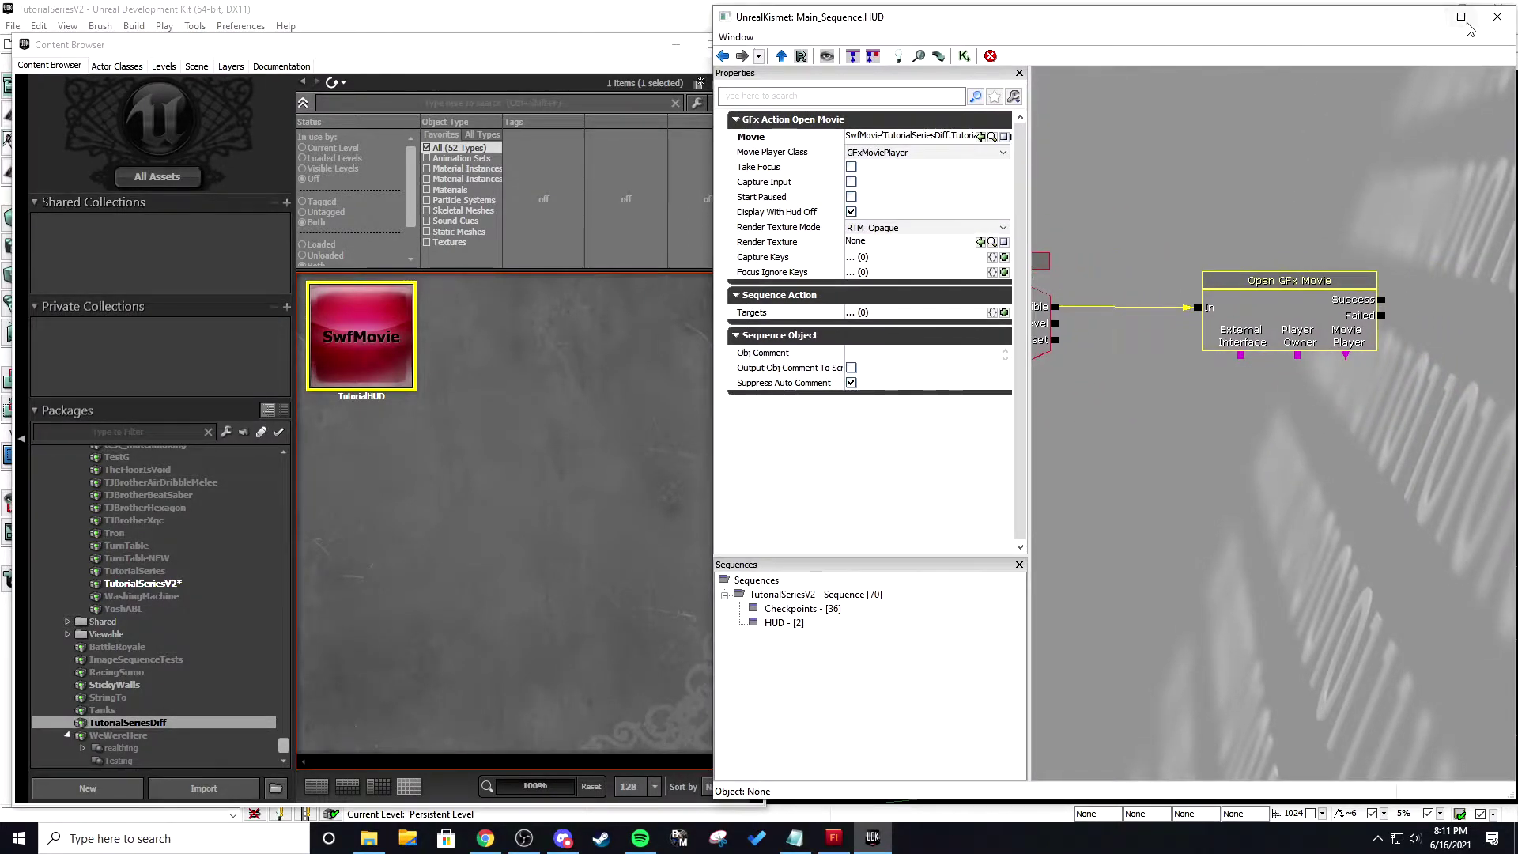
- Move the TutorialHUD SwfMovie from the TutorialSeriesDiff package into the TutorialSeriesV2 package, keeping its name
{"action": "left_click", "coordinate": [533, 365]}
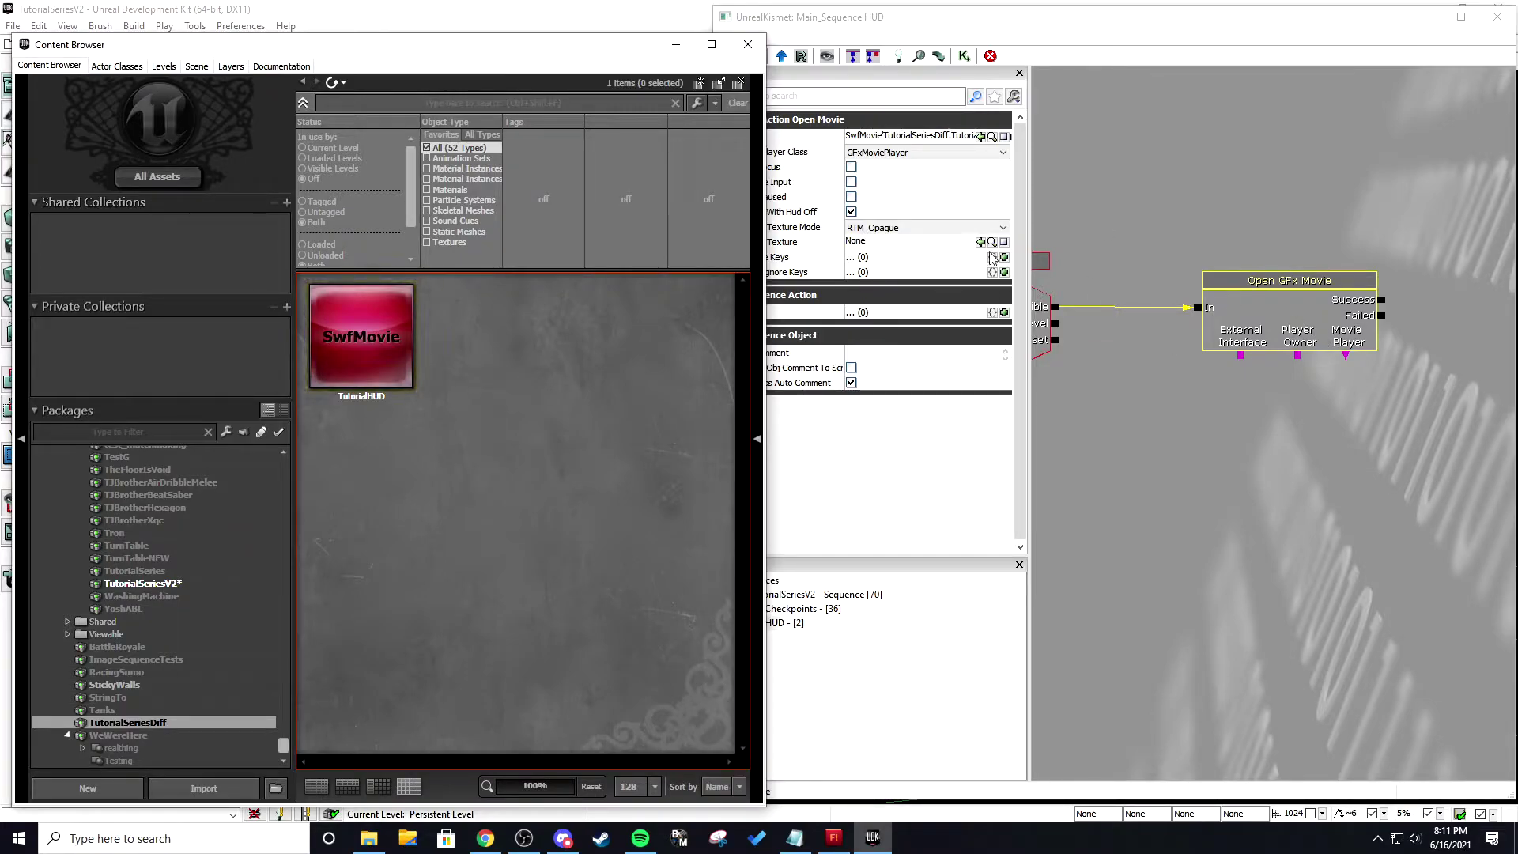
{"action": "right_click", "coordinate": [390, 323]}
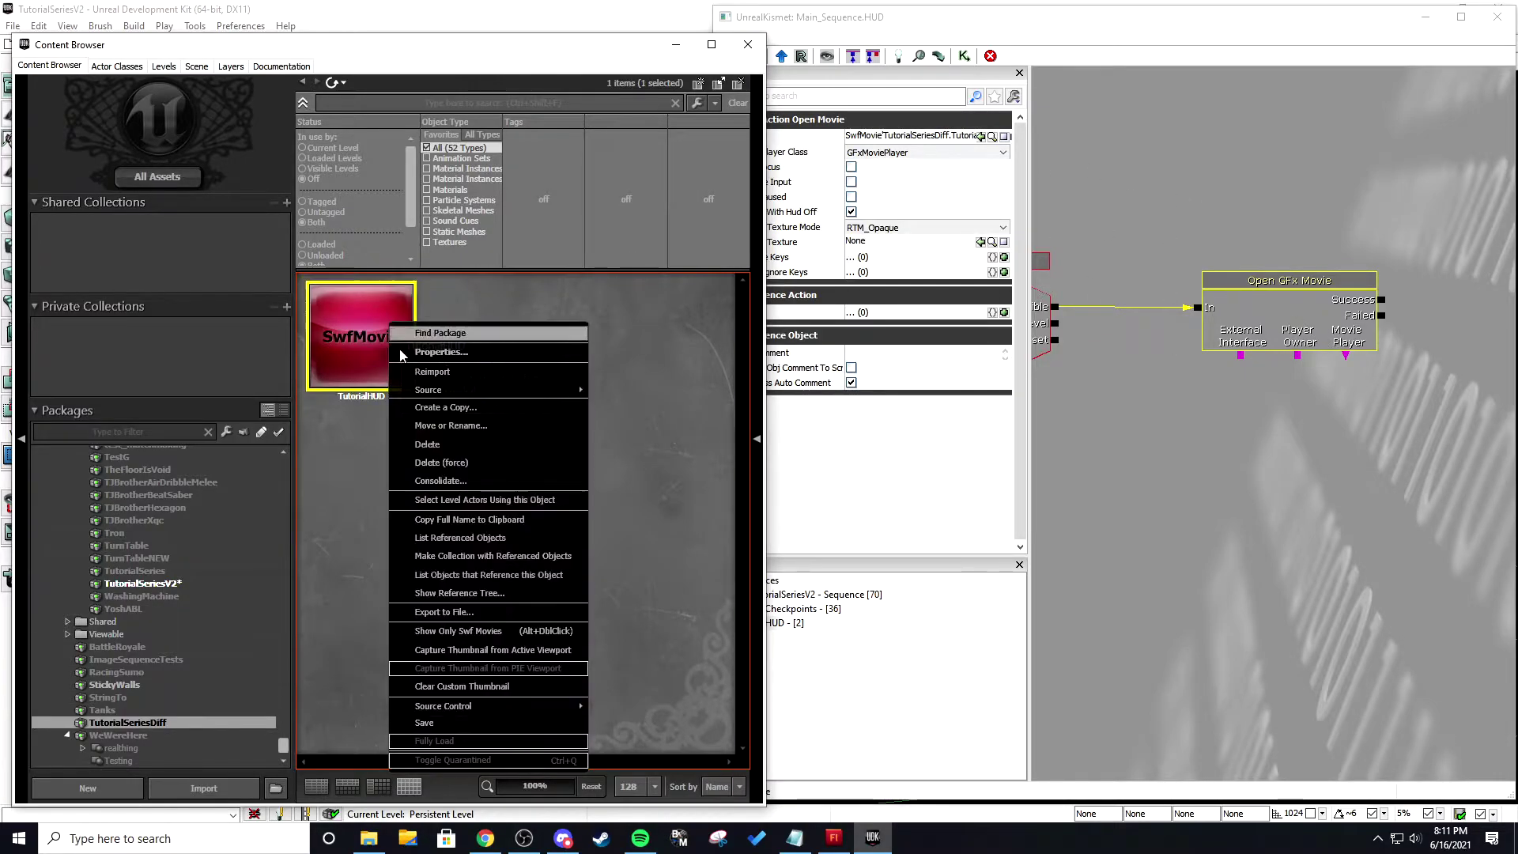
{"action": "left_click", "coordinate": [465, 426]}
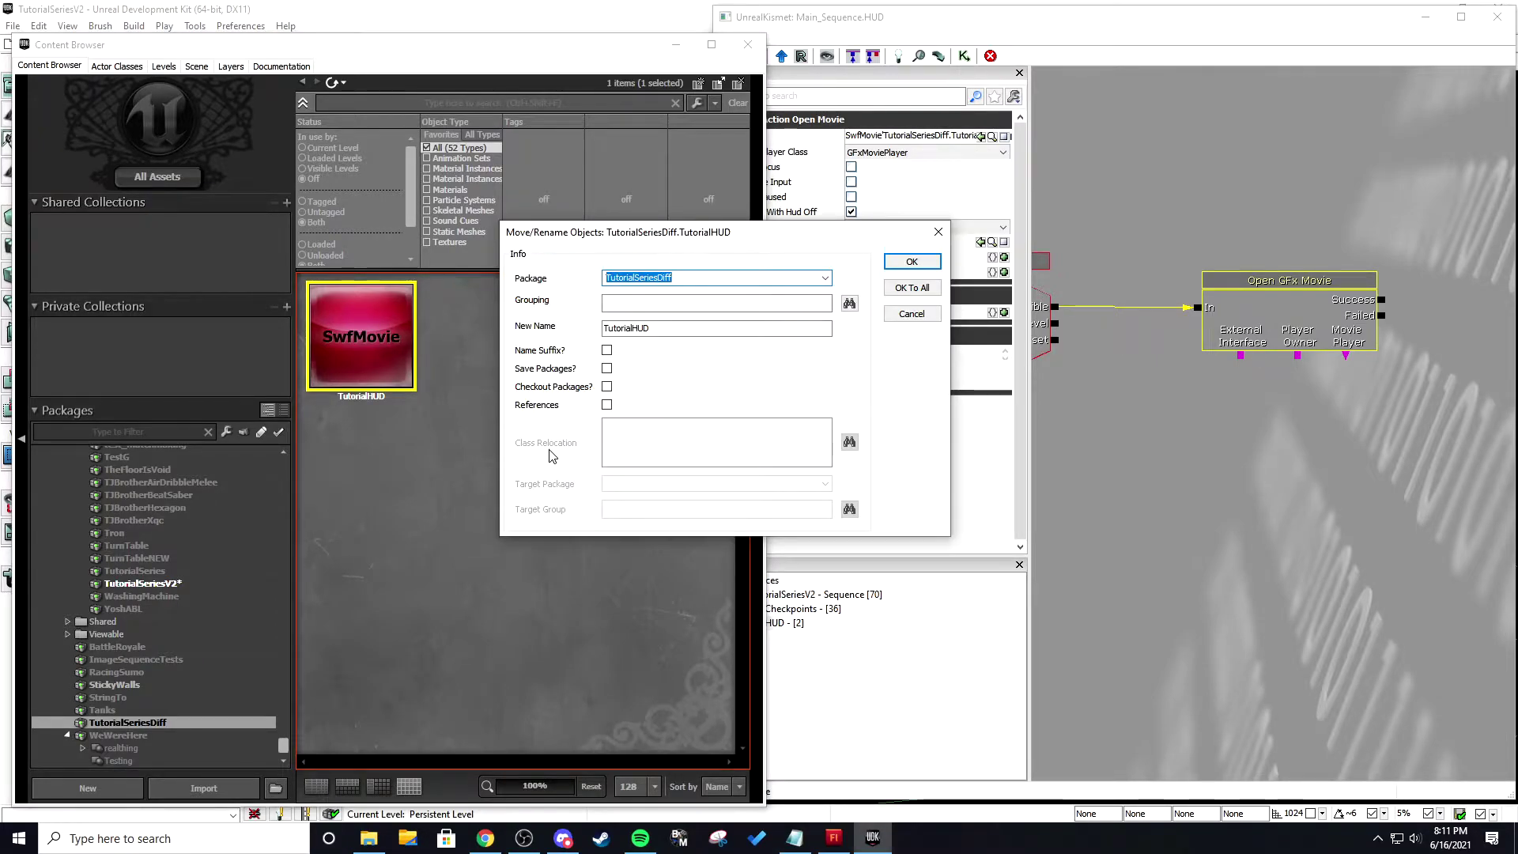
{"action": "type", "text": "Tutorial"}
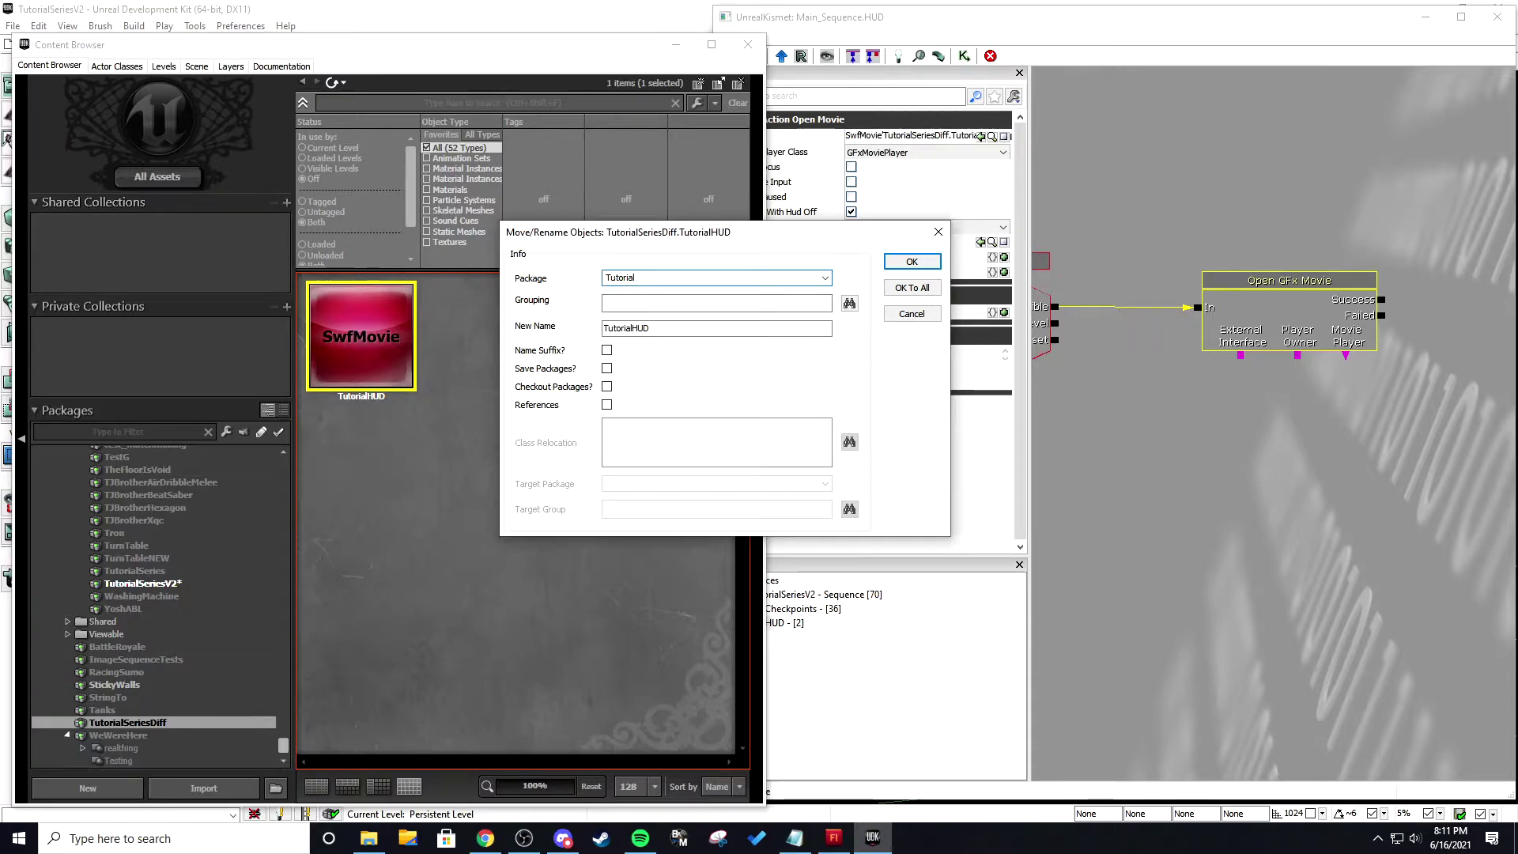
{"action": "key", "text": "Down"}
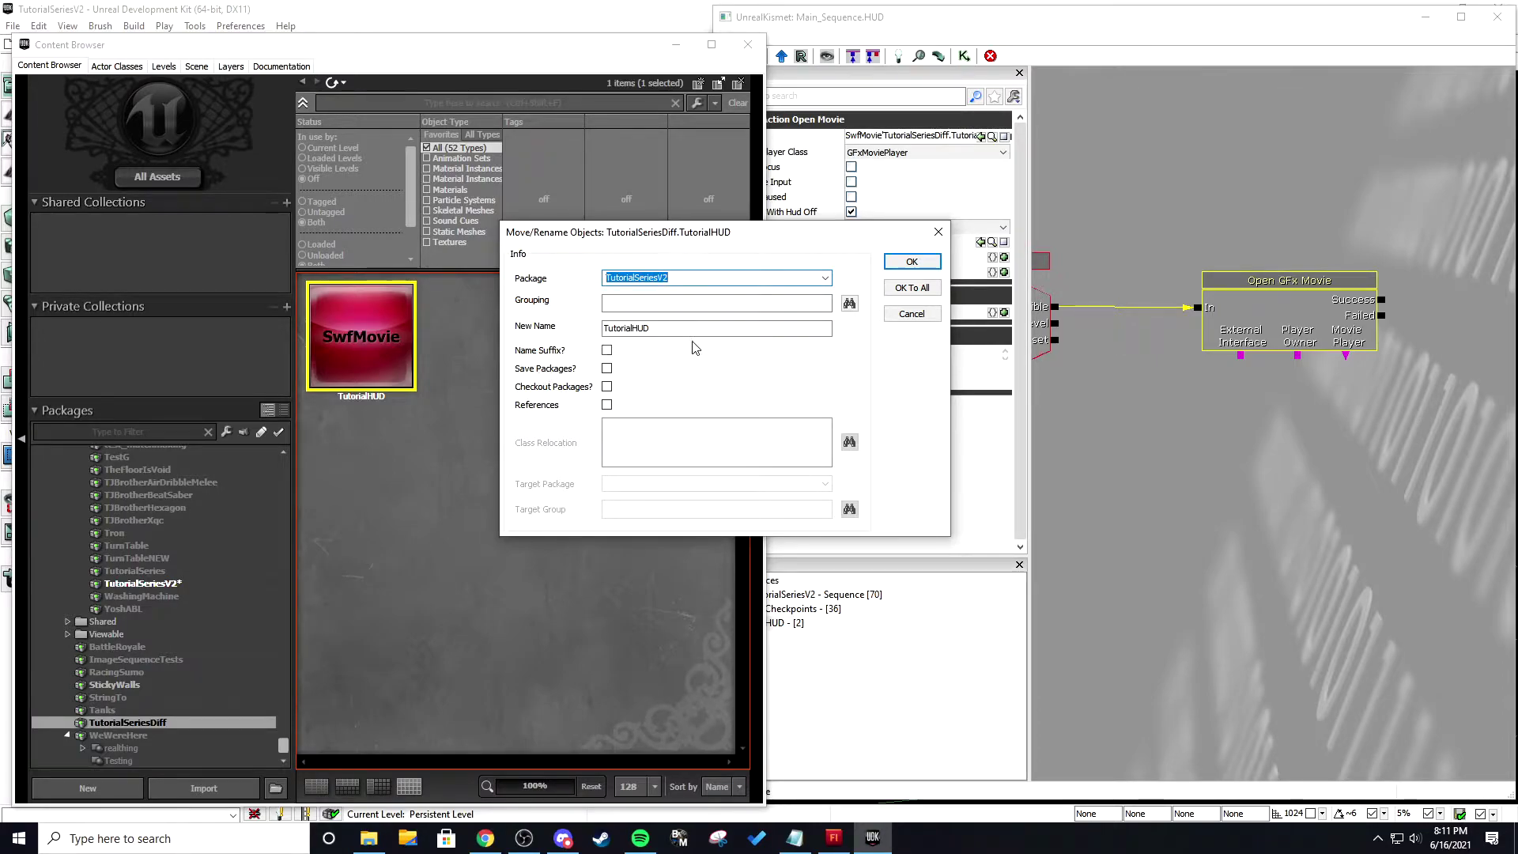
{"action": "left_click", "coordinate": [912, 261]}
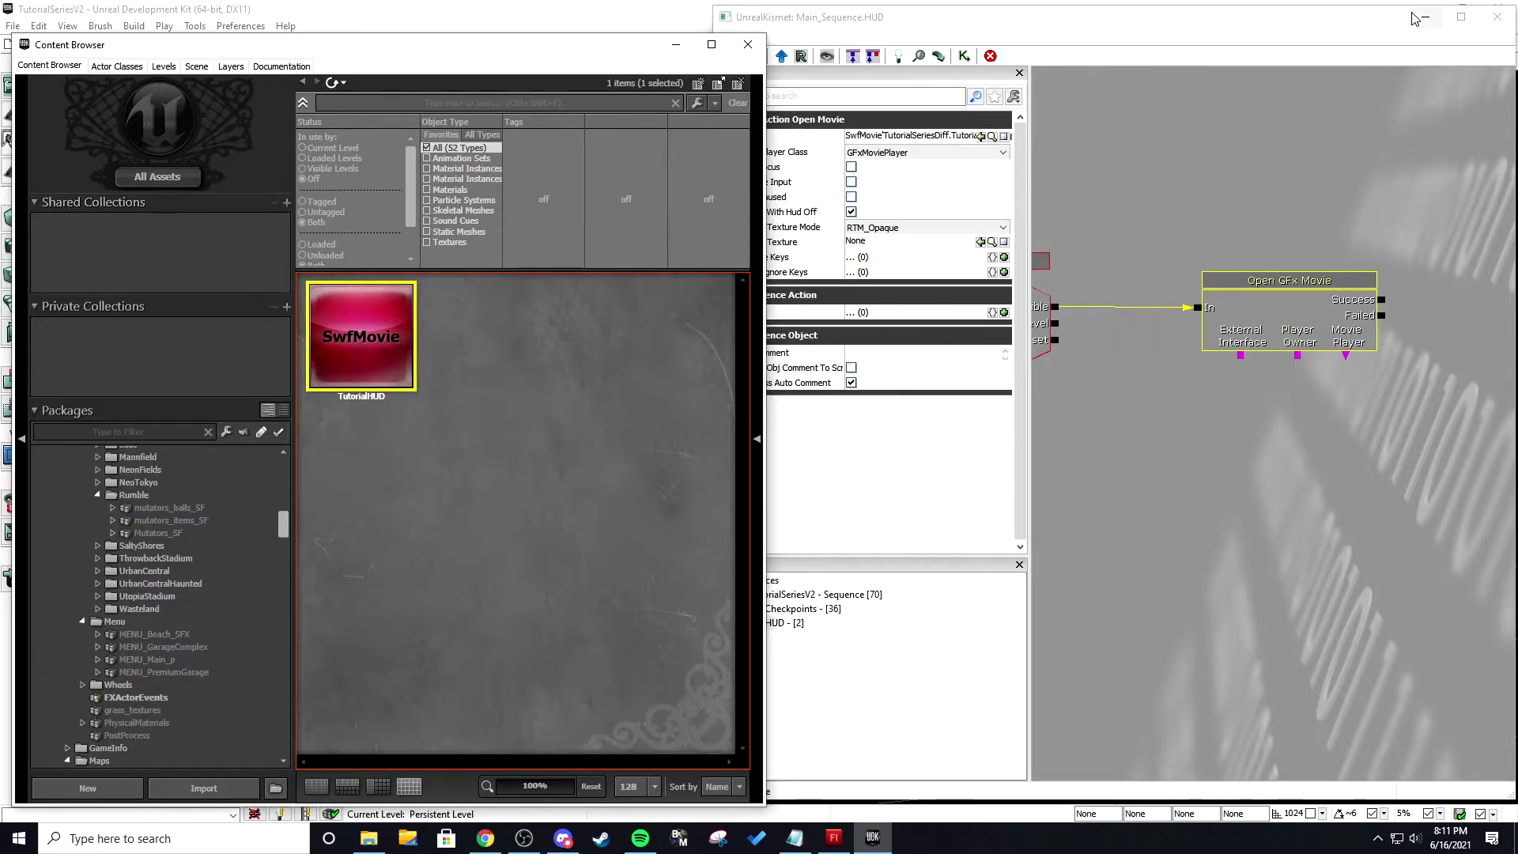
- Save the TutorialSeriesV2 and TutorialSeriesDiff packages, declining the search for the external reference chain
{"action": "left_click_drag", "start_coordinate": [1342, 18], "coordinate": [1334, 32]}
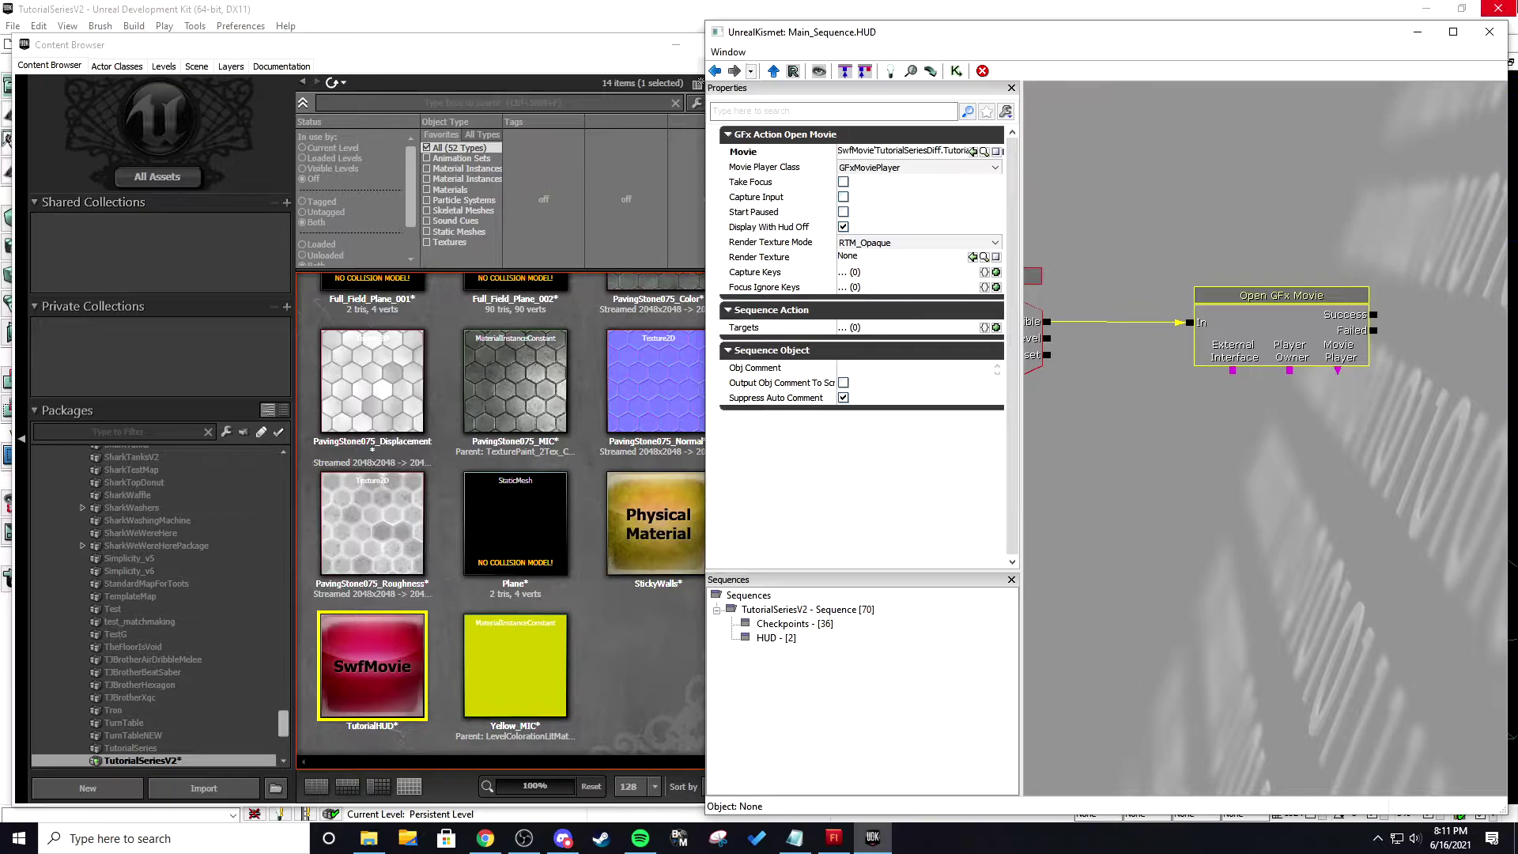
{"action": "key", "text": "ctrl+s"}
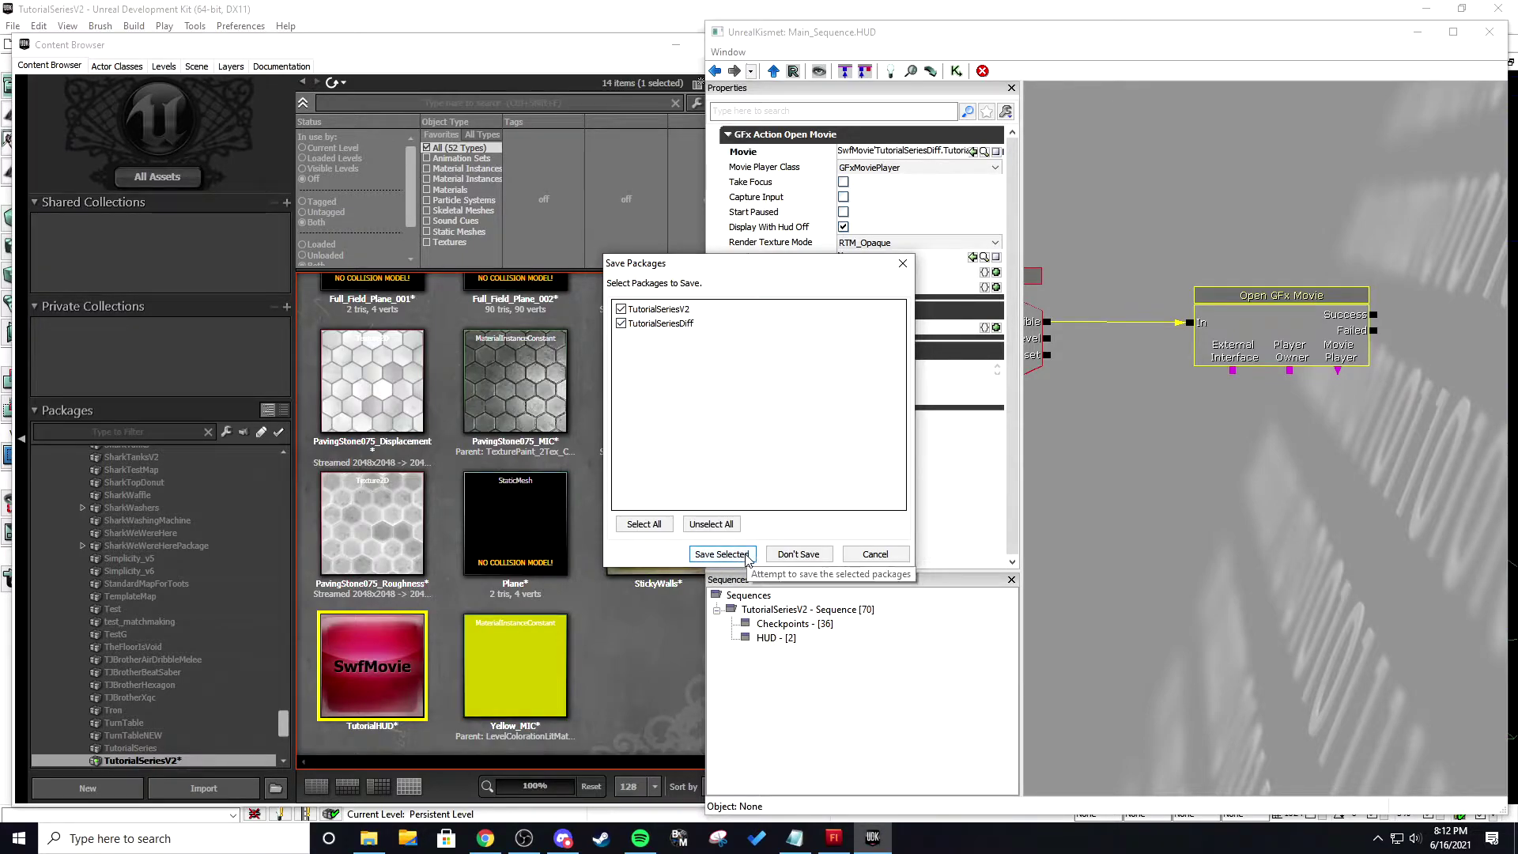
{"action": "left_click", "coordinate": [721, 554]}
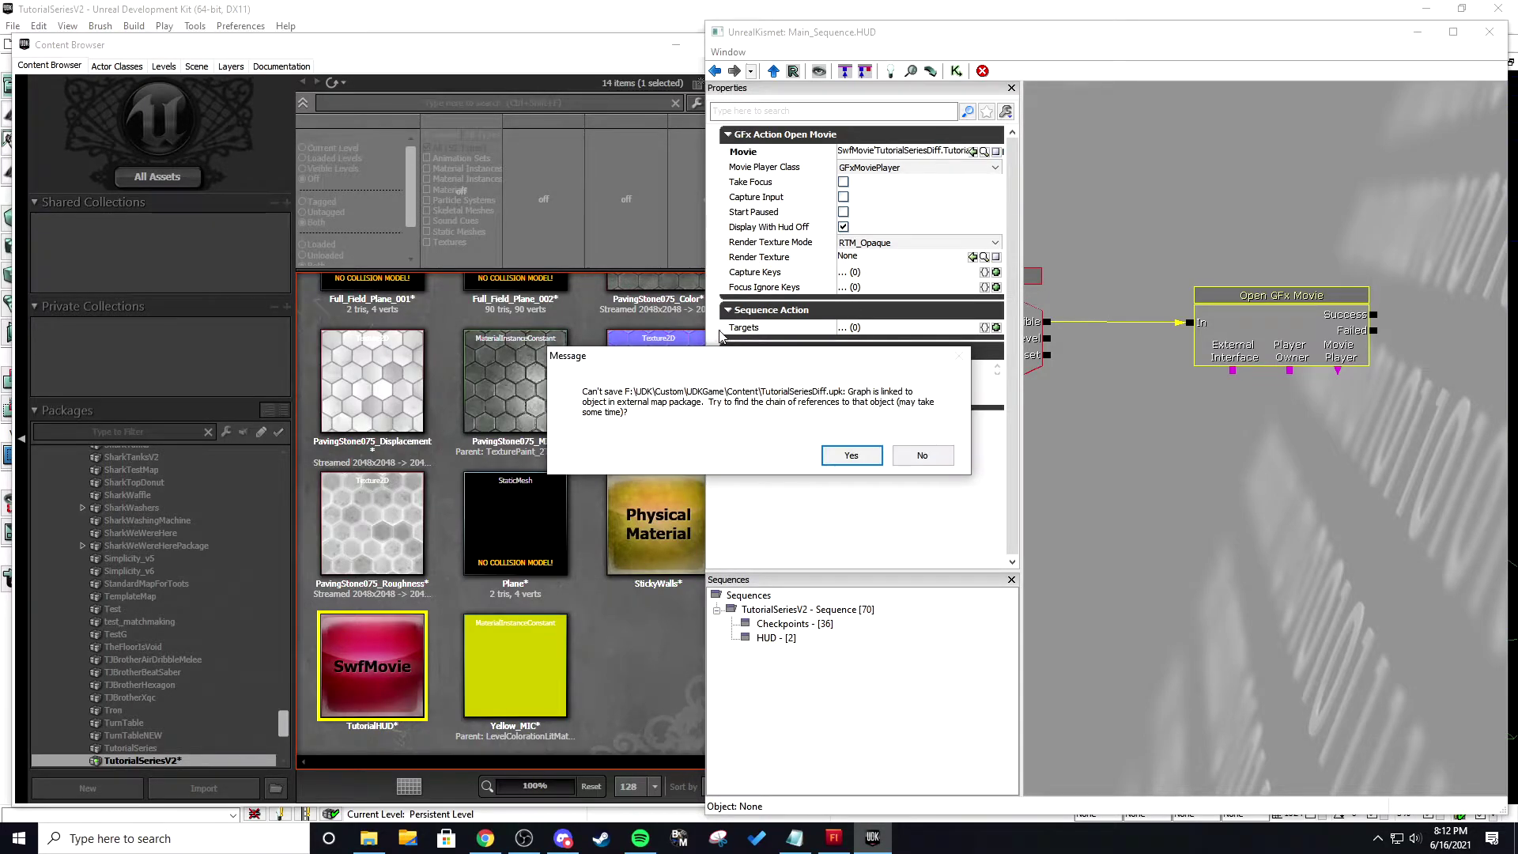
{"action": "left_click", "coordinate": [919, 456]}
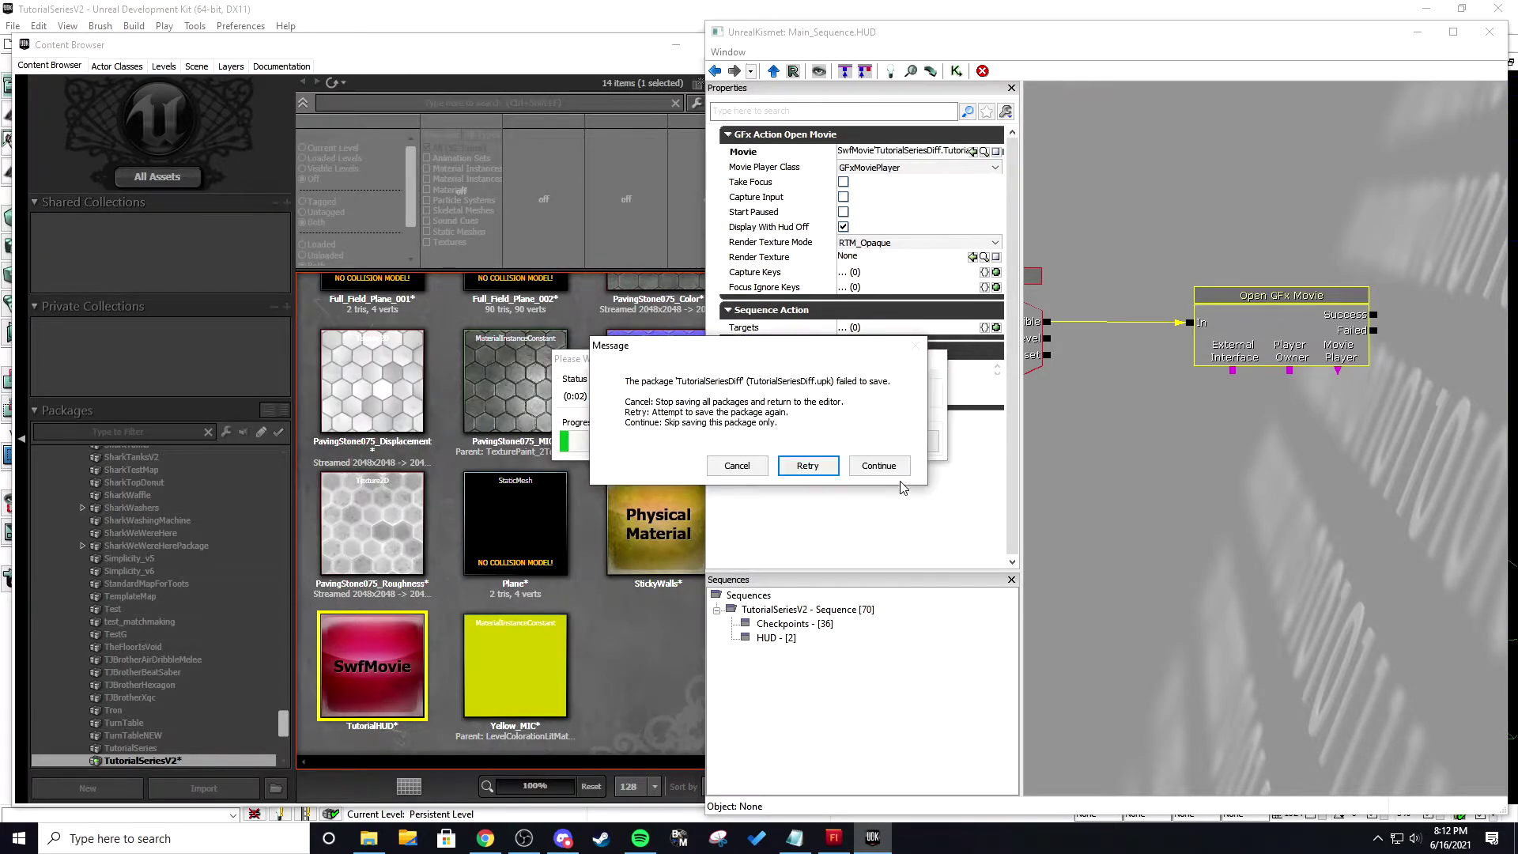
{"action": "left_click", "coordinate": [807, 465]}
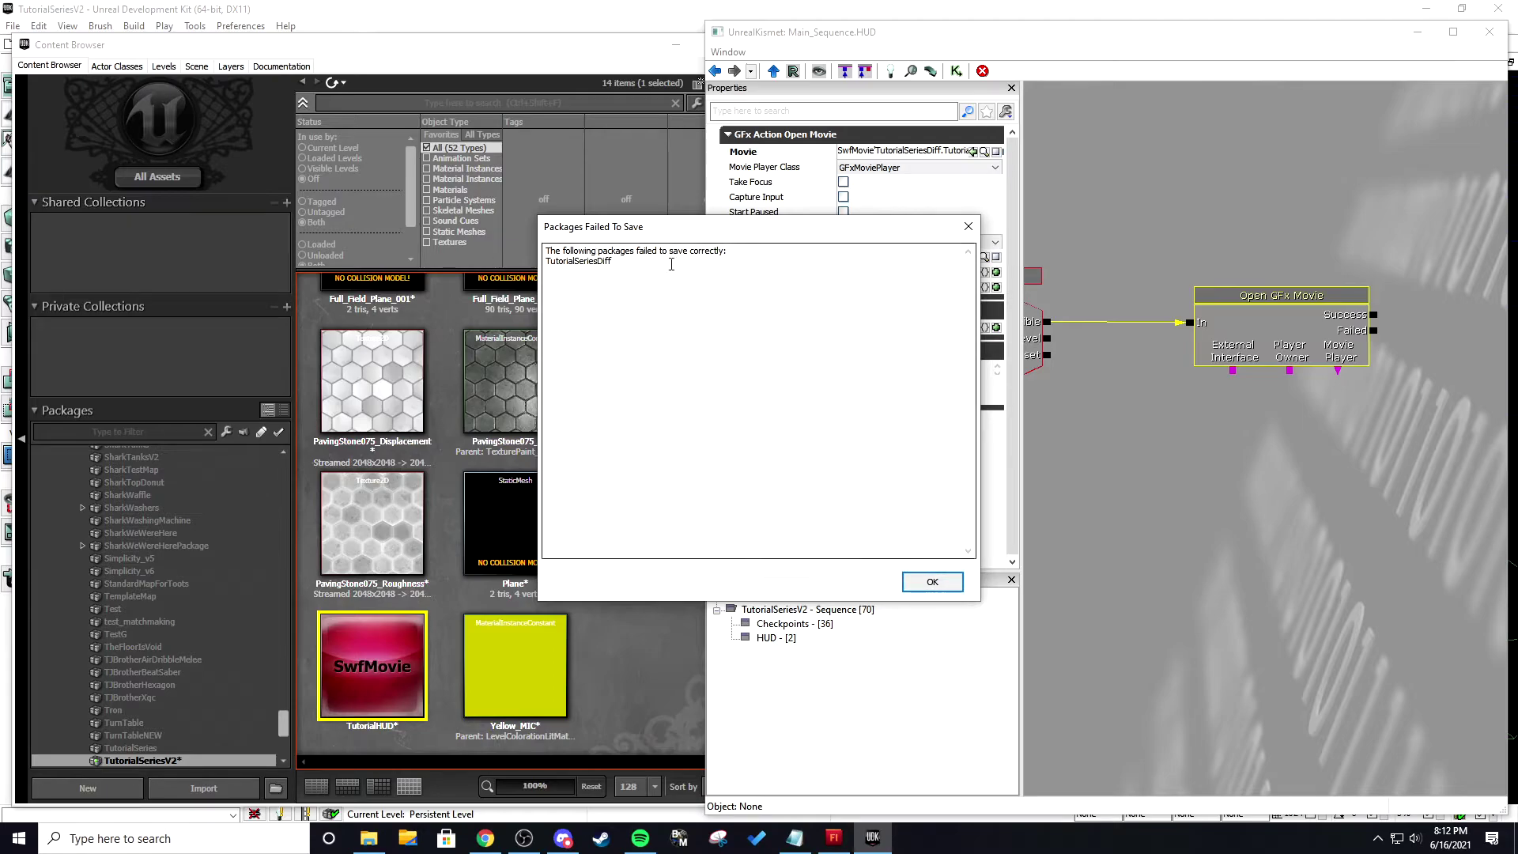
{"action": "left_click_drag", "start_coordinate": [623, 262], "coordinate": [545, 252]}
{"action": "left_click", "coordinate": [621, 289]}
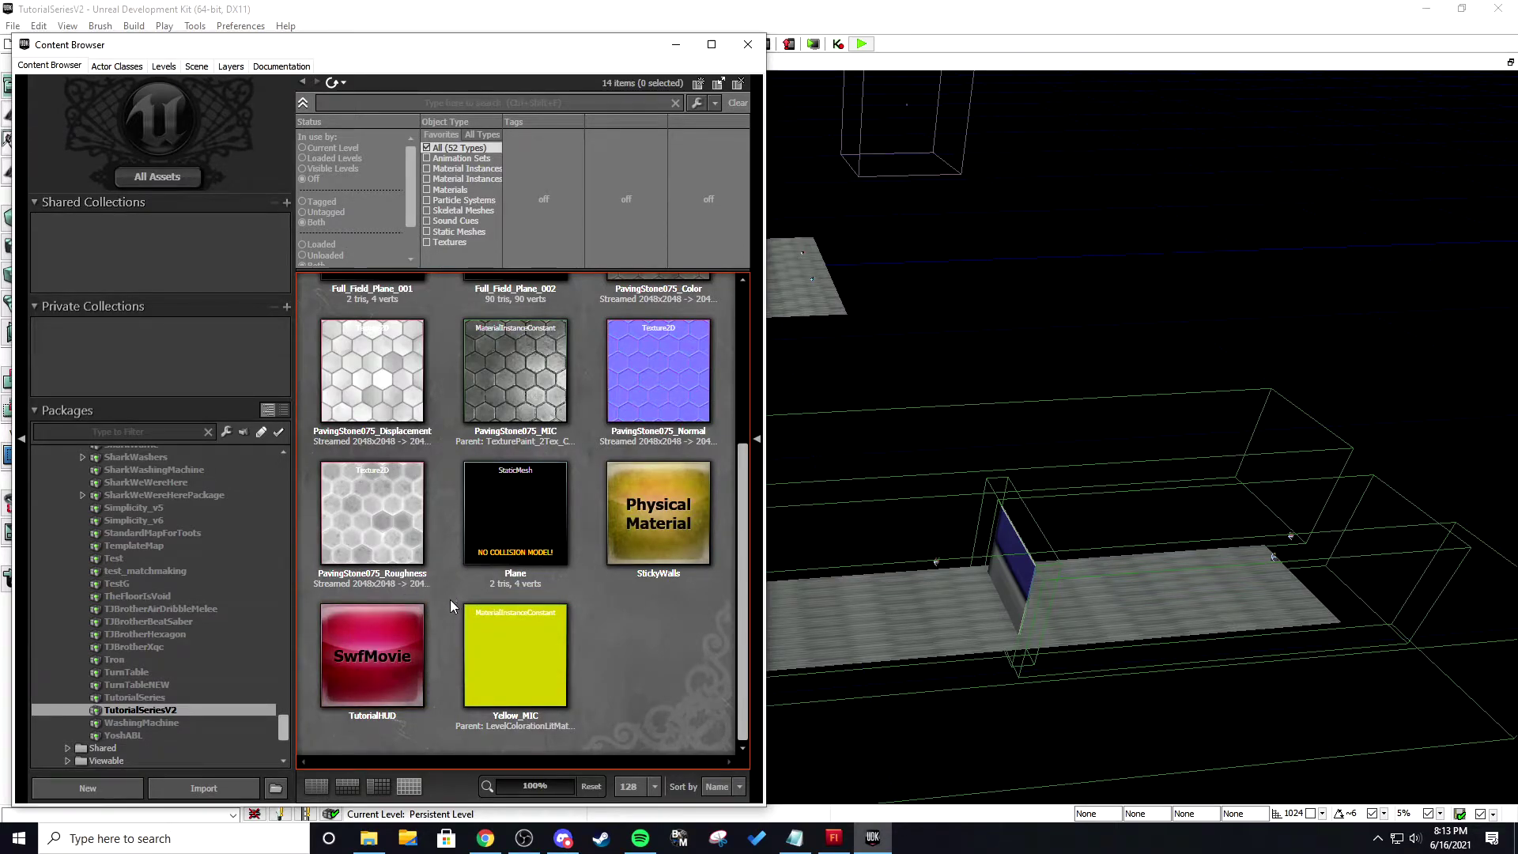
- Put the Content Browser away, maximize the Kismet window and open the HUD sequence with its nodes in view
{"action": "left_click", "coordinate": [676, 44]}
{"action": "left_click", "coordinate": [380, 44]}
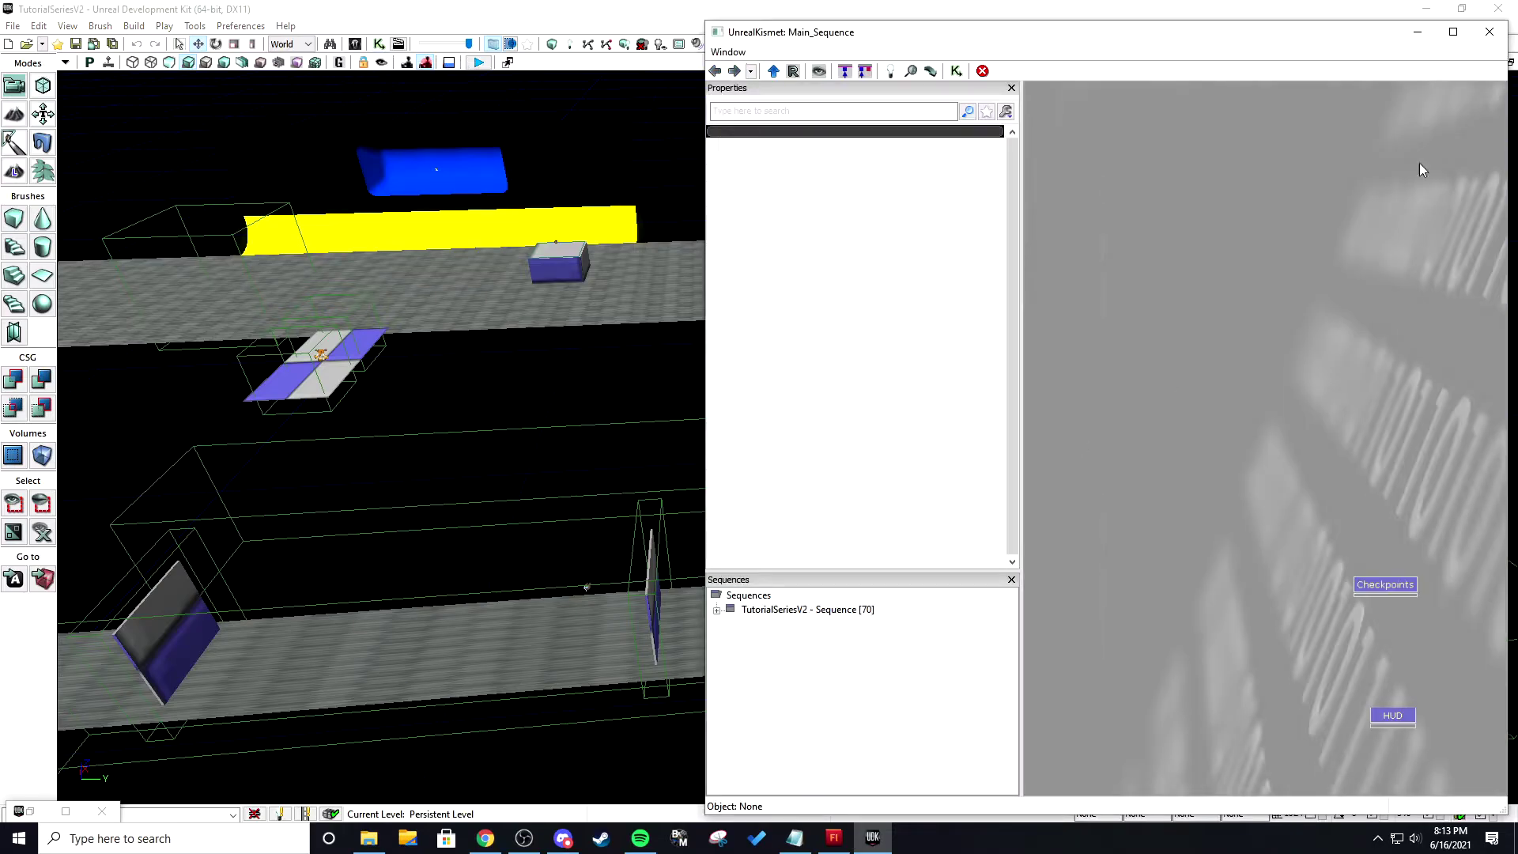
{"action": "left_click", "coordinate": [1468, 31]}
{"action": "double_click", "coordinate": [632, 467]}
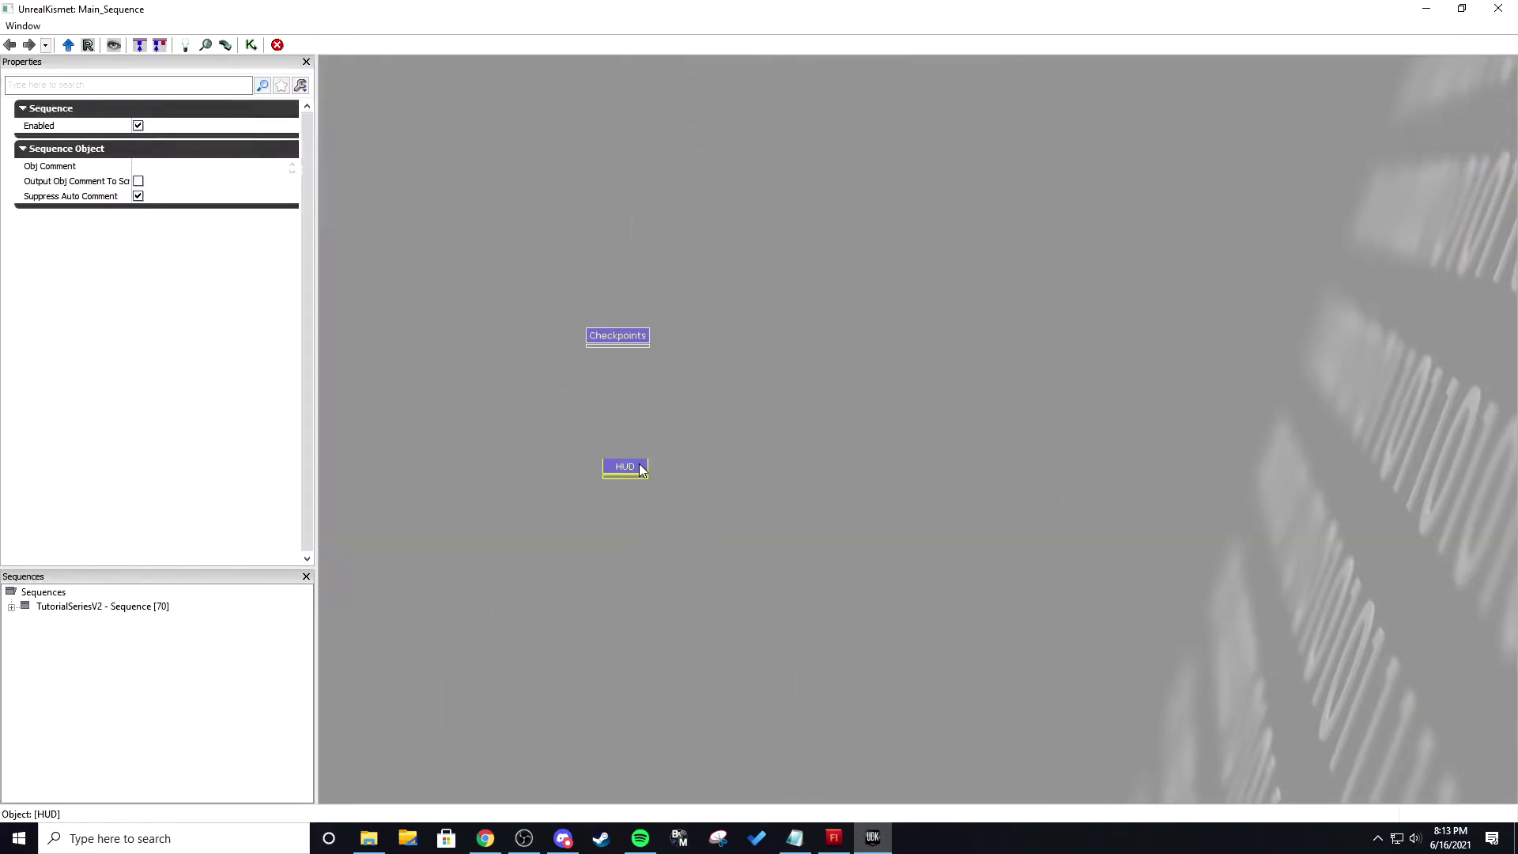
{"action": "left_click_drag", "start_coordinate": [540, 163], "coordinate": [748, 205]}
{"action": "left_click", "coordinate": [781, 365]}
{"action": "left_click", "coordinate": [748, 206]}
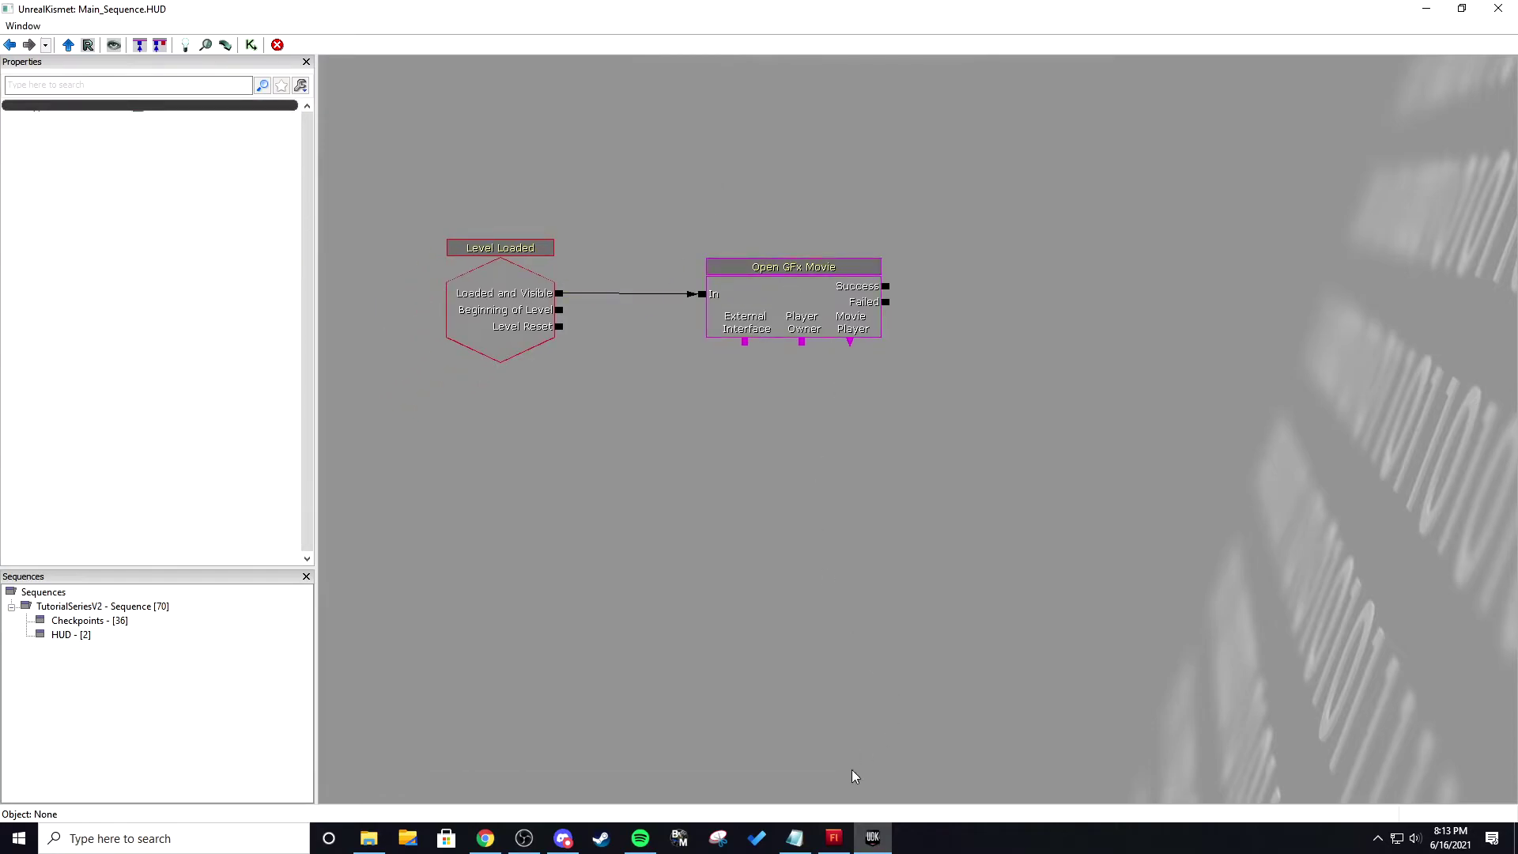
- Switch to Flash and empty the Words string in the frame's ActionScript, accepting the document save with auto-recovery enabled
{"action": "left_click", "coordinate": [838, 836]}
{"action": "left_click", "coordinate": [836, 838]}
{"action": "key", "text": "F9"}
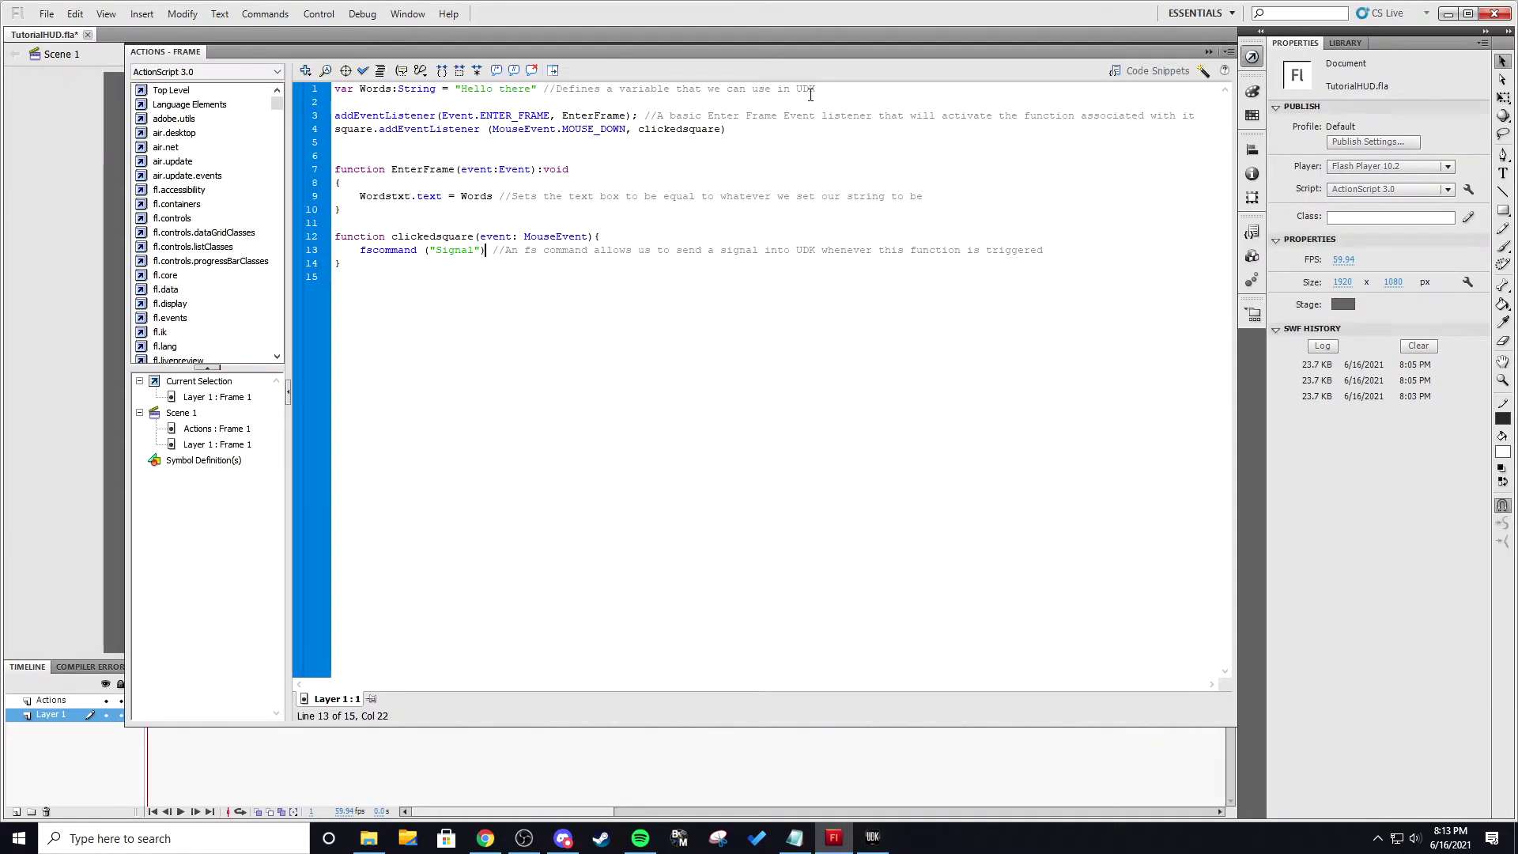
{"action": "left_click_drag", "start_coordinate": [532, 94], "coordinate": [461, 93]}
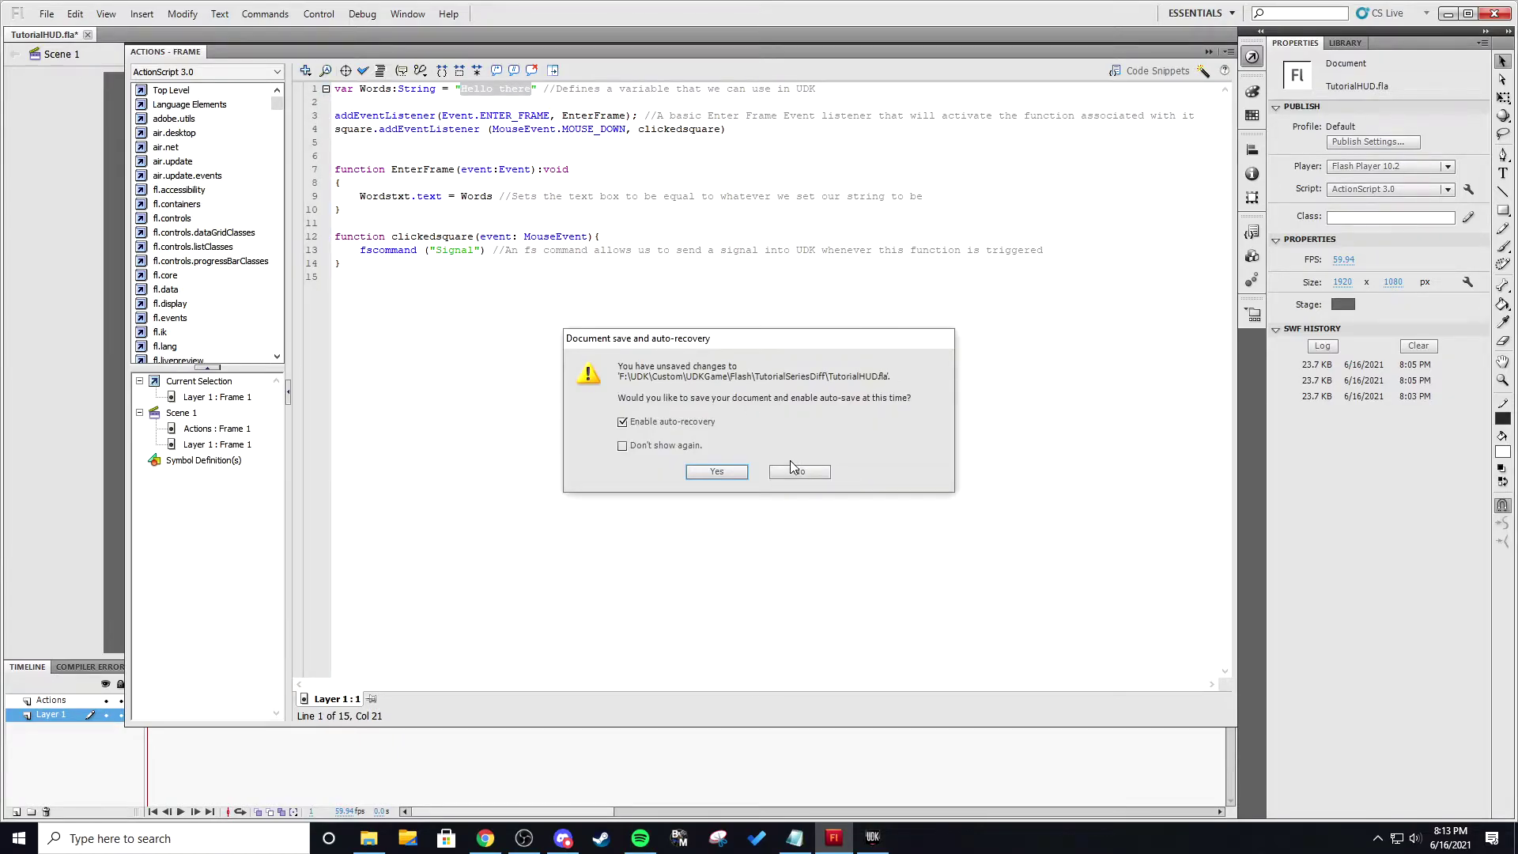
{"action": "left_click", "coordinate": [727, 472]}
{"action": "left_click", "coordinate": [1258, 59]}
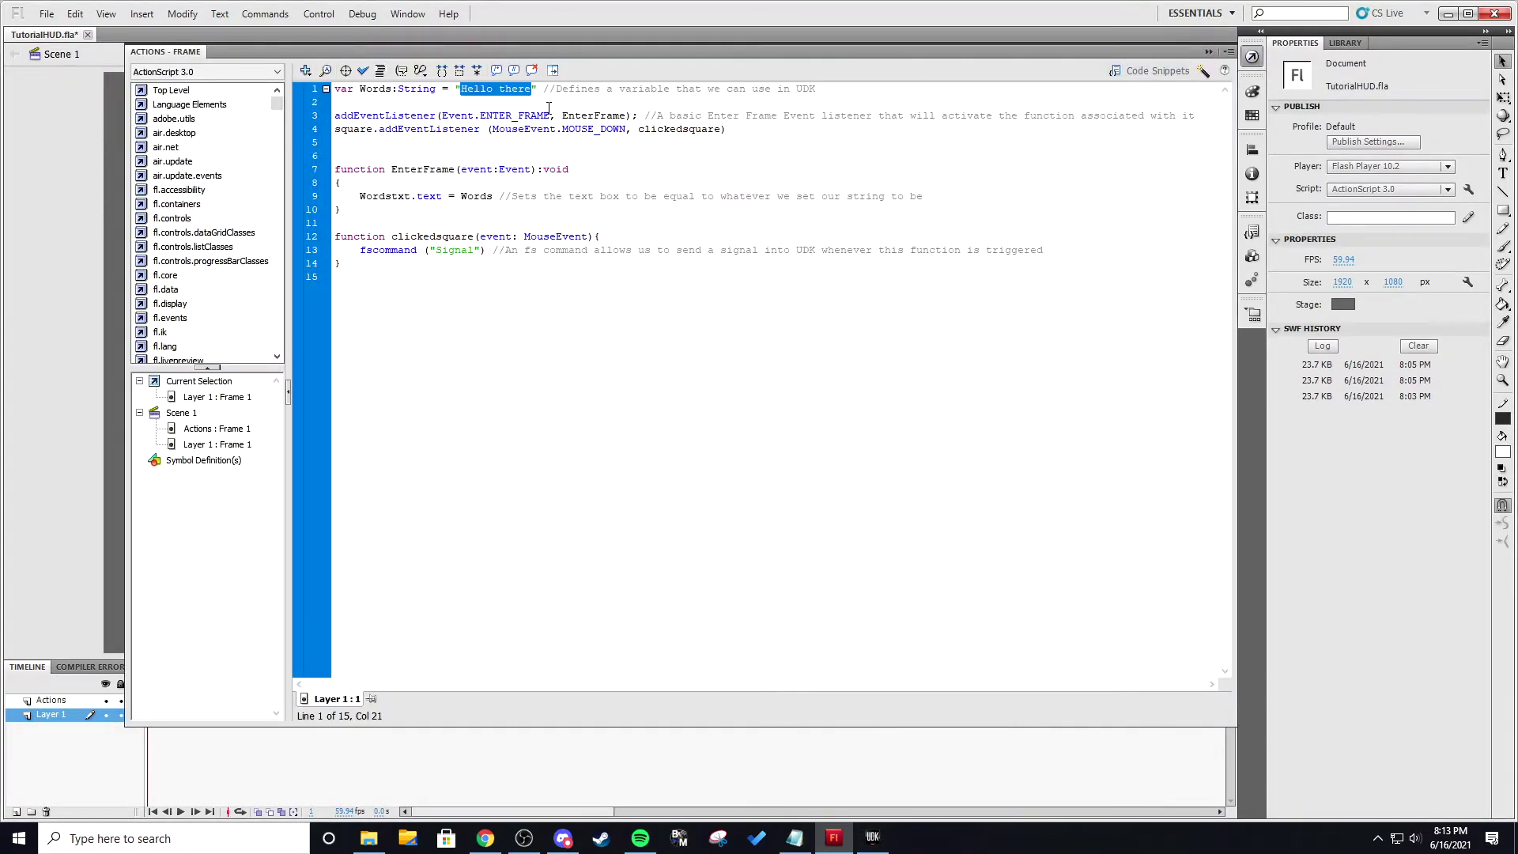
{"action": "left_click", "coordinate": [525, 103]}
{"action": "left_click_drag", "start_coordinate": [527, 89], "coordinate": [500, 90]}
{"action": "key", "text": "BackSpace"}
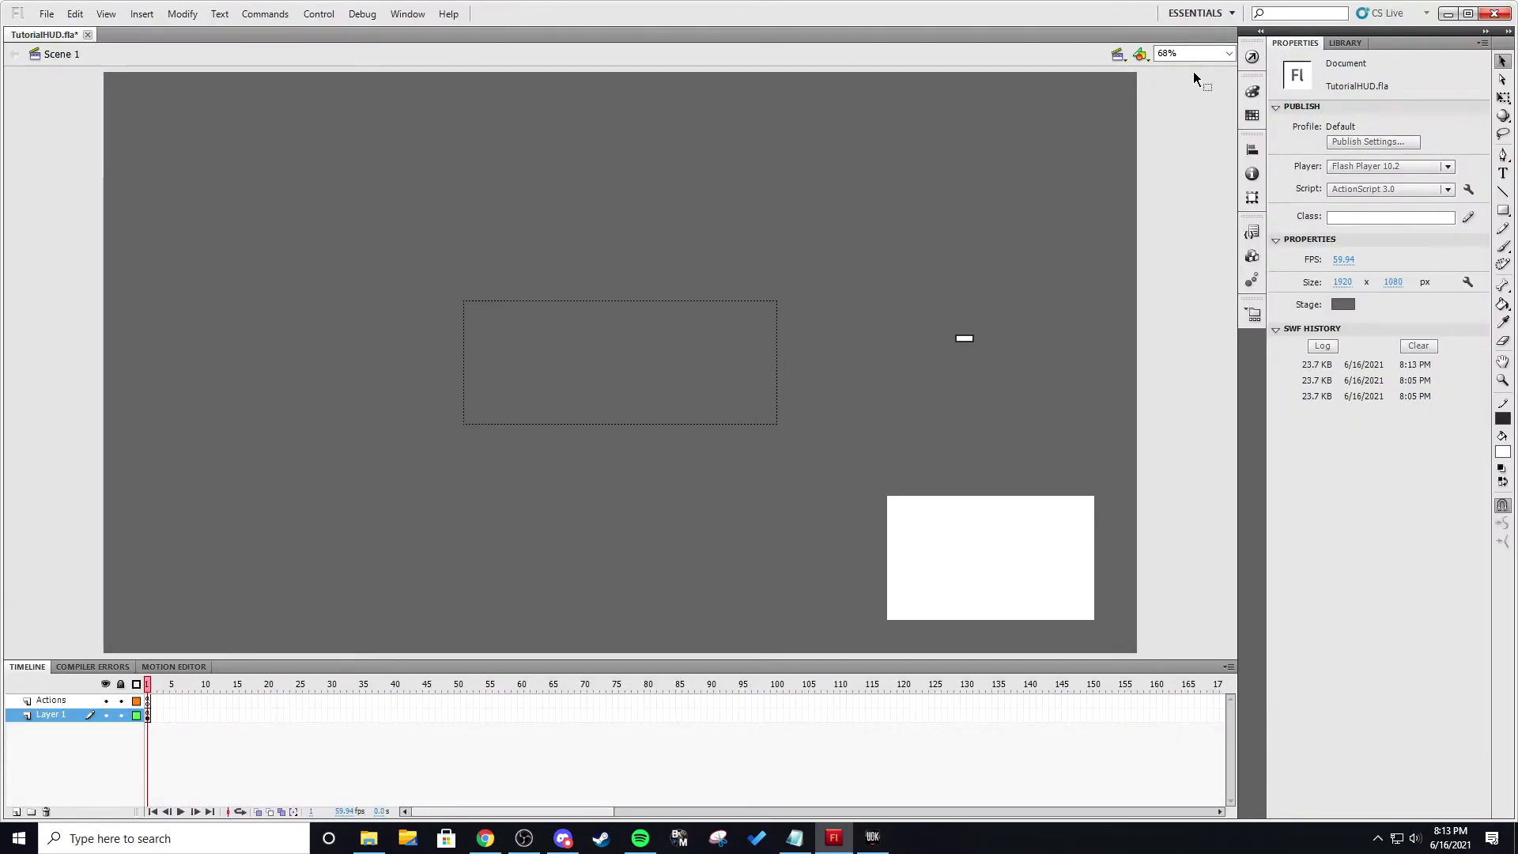
- Save TutorialHUD.fla and publish it again
{"action": "key", "text": "ctrl+s"}
{"action": "left_click", "coordinate": [46, 14]}
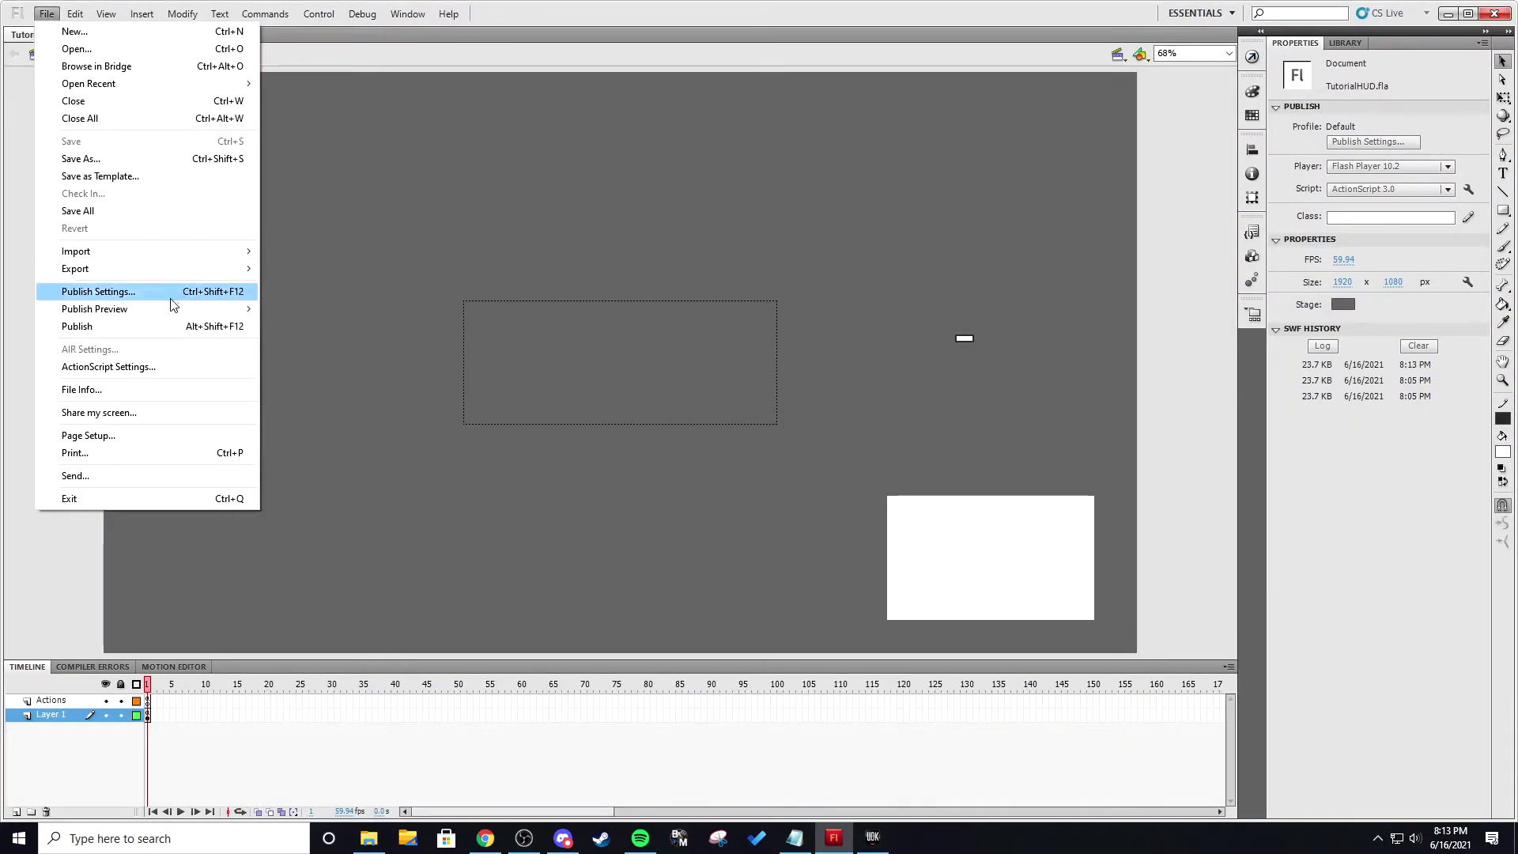
{"action": "left_click", "coordinate": [75, 331]}
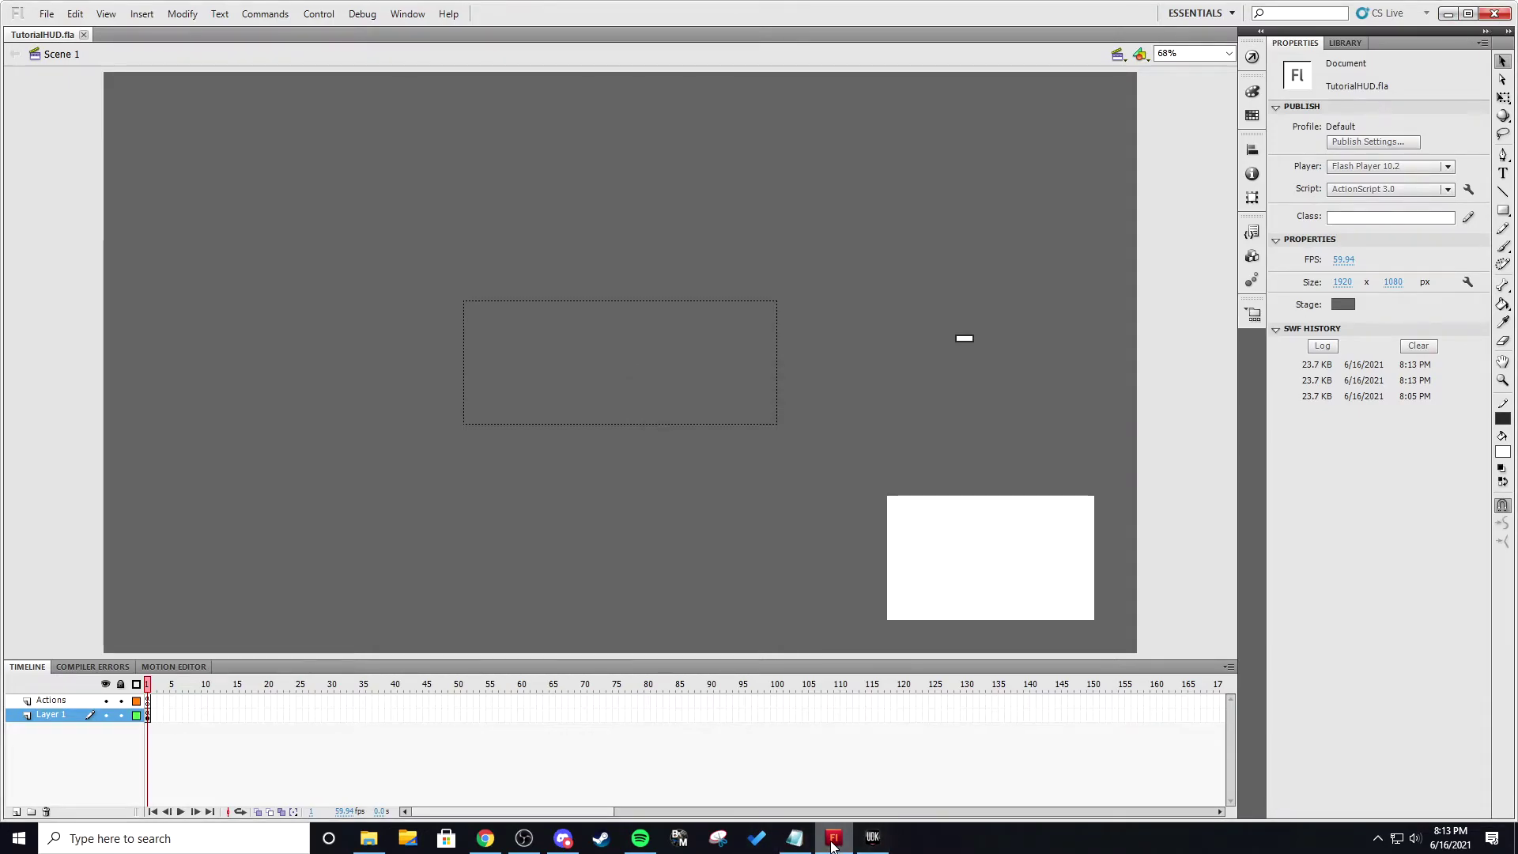
- Switch to UDK and reimport the TutorialHUD SwfMovie in the TutorialSeriesV2 package, closing away the Content Browser
{"action": "left_click", "coordinate": [872, 838]}
{"action": "left_click_drag", "start_coordinate": [563, 10], "coordinate": [901, 30]}
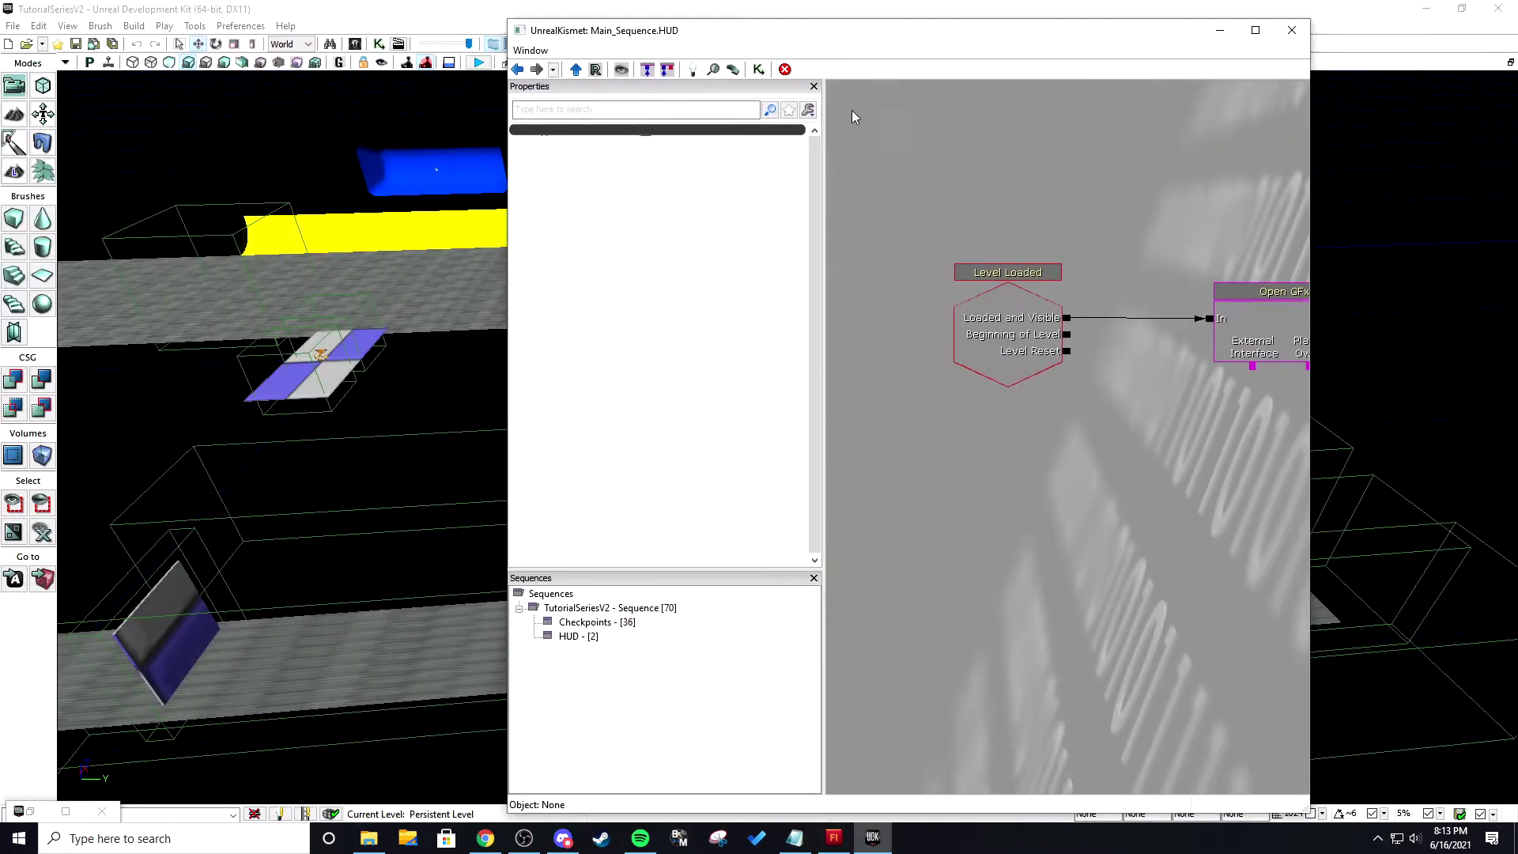
{"action": "left_click", "coordinate": [35, 819]}
{"action": "right_click", "coordinate": [372, 631]}
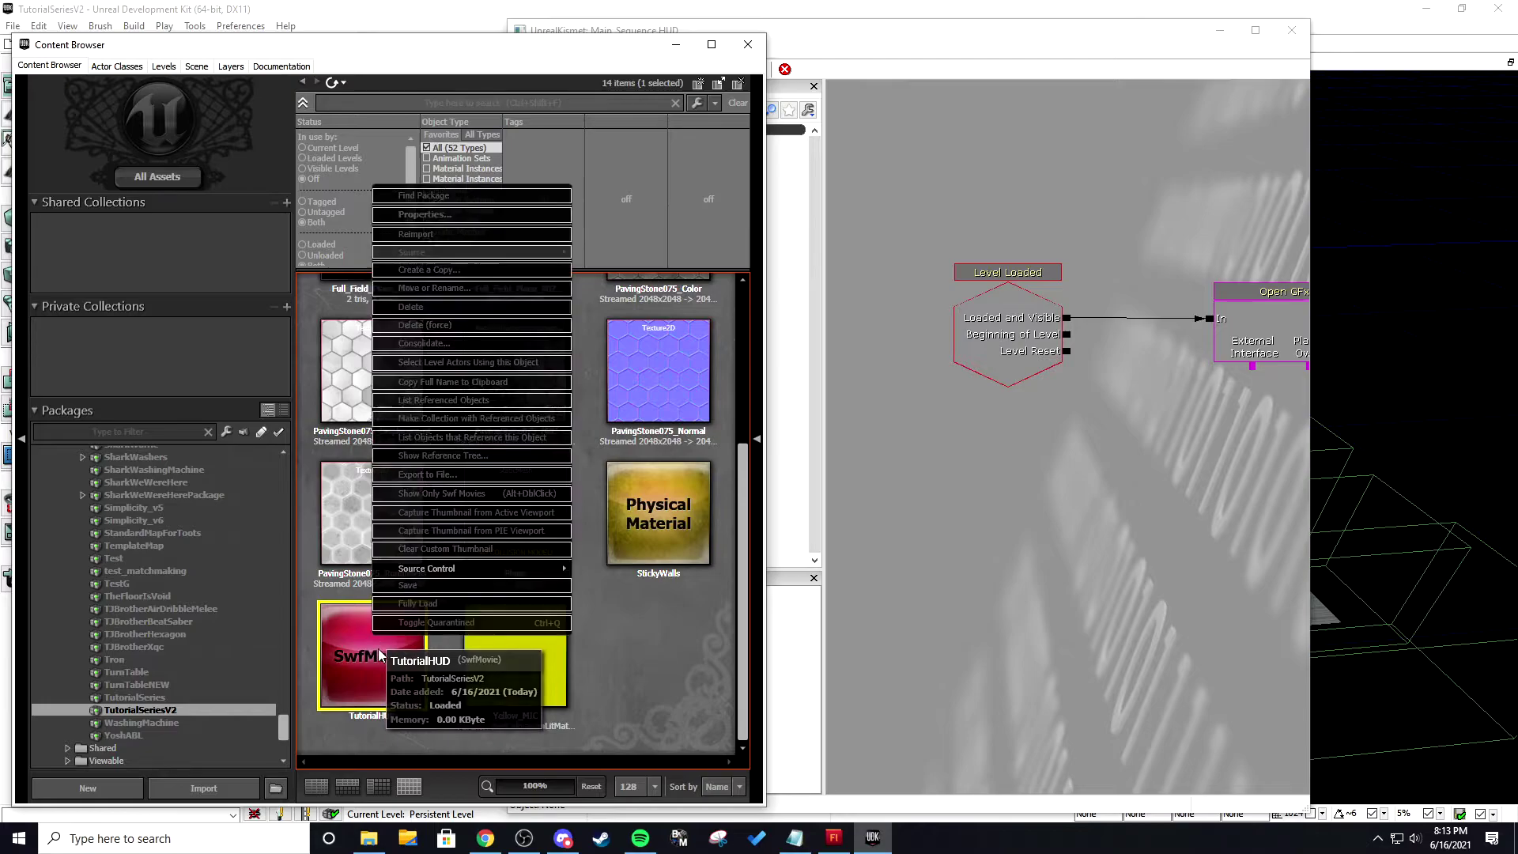
{"action": "left_click", "coordinate": [439, 235]}
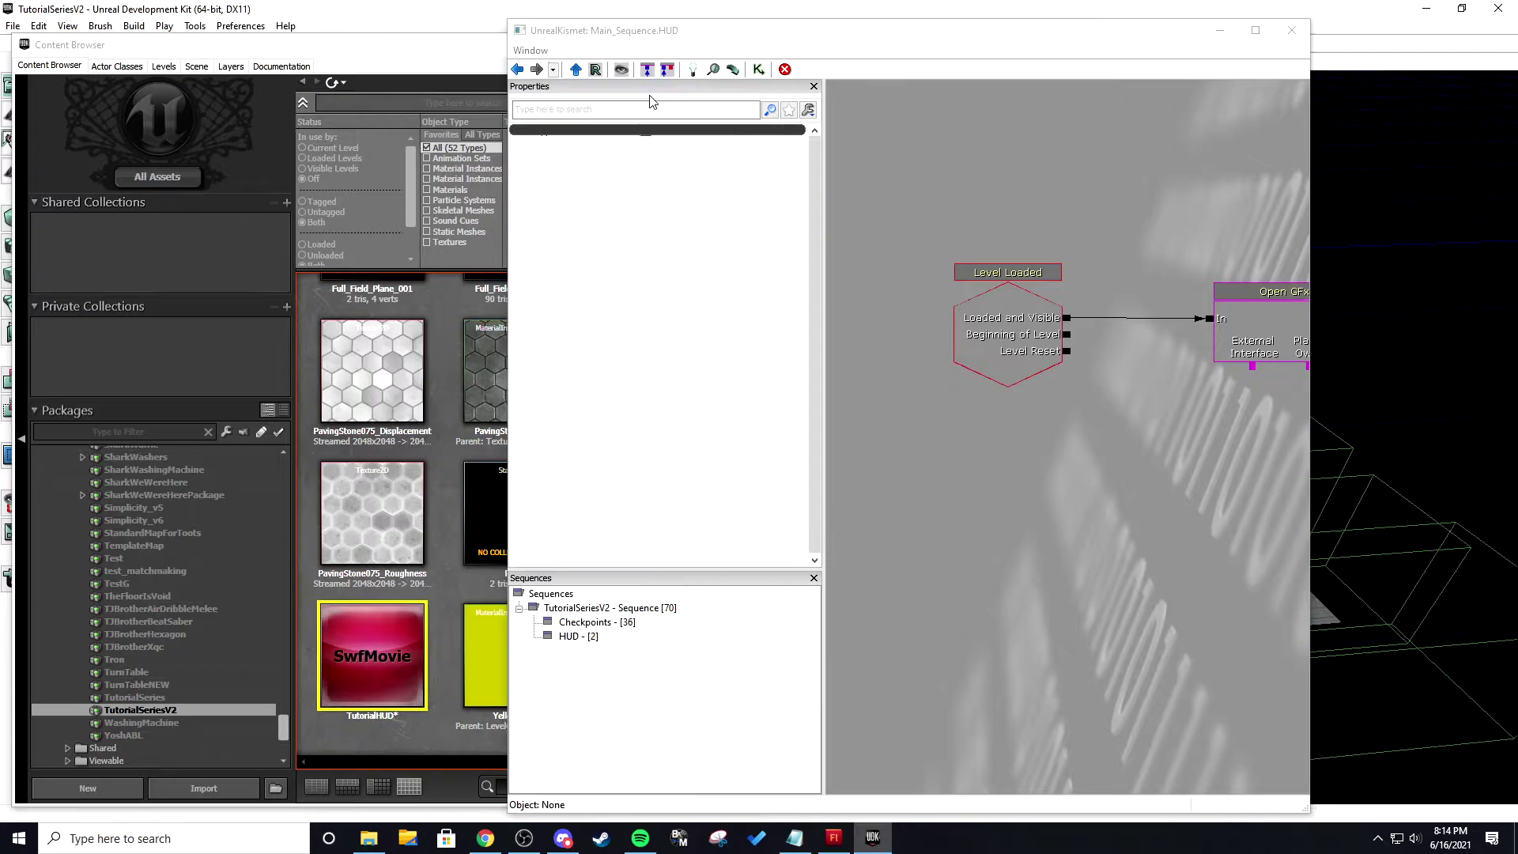
{"action": "left_click", "coordinate": [674, 45]}
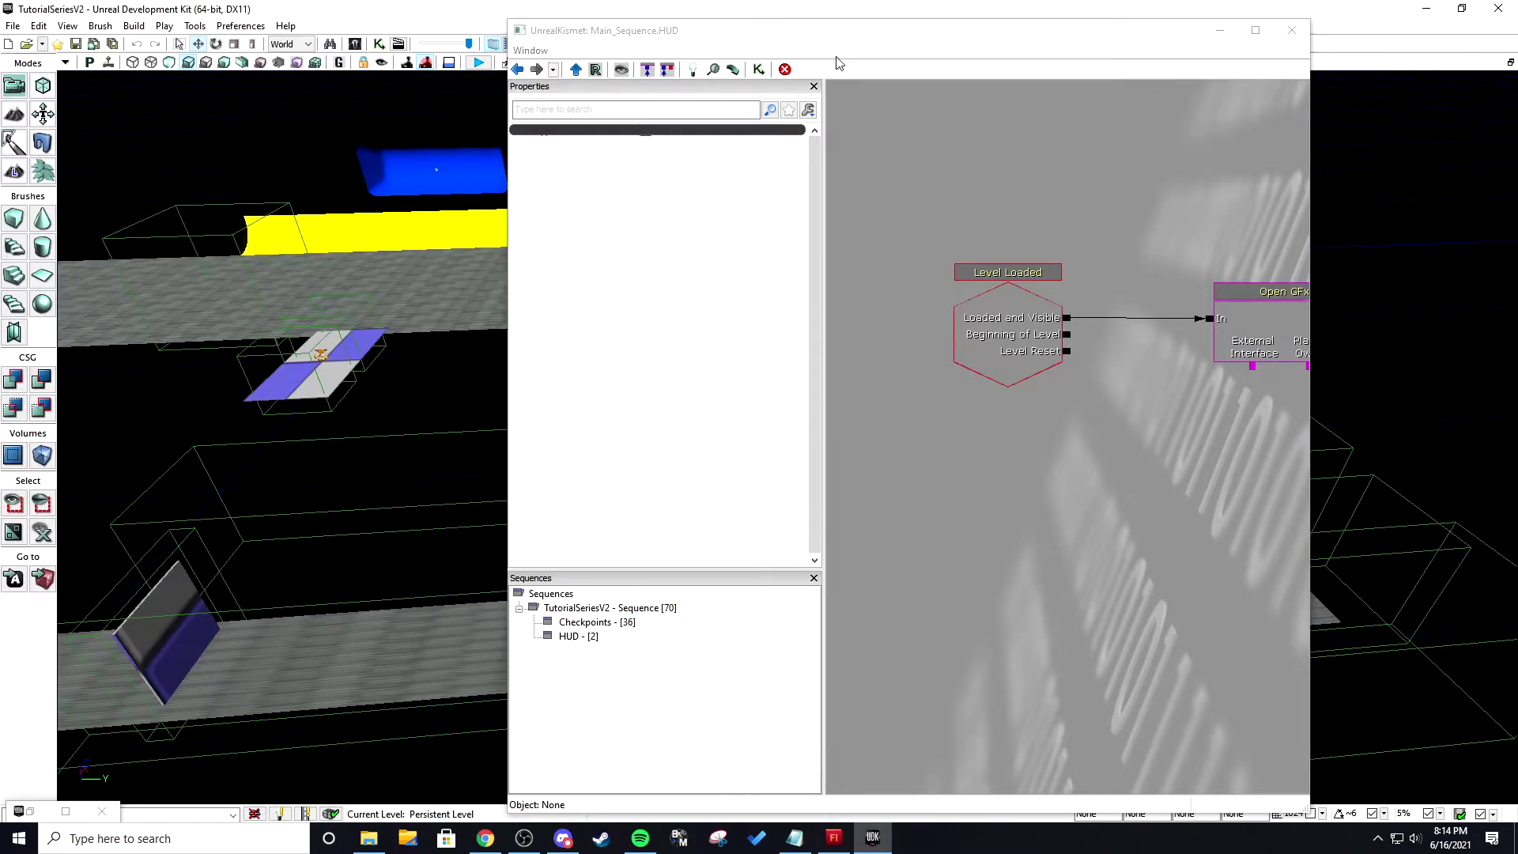
- Maximize the Kismet window and place the Open GFx Movie action closer to the Level Loaded event
{"action": "left_click", "coordinate": [1255, 32]}
{"action": "left_click_drag", "start_coordinate": [804, 441], "coordinate": [718, 424]}
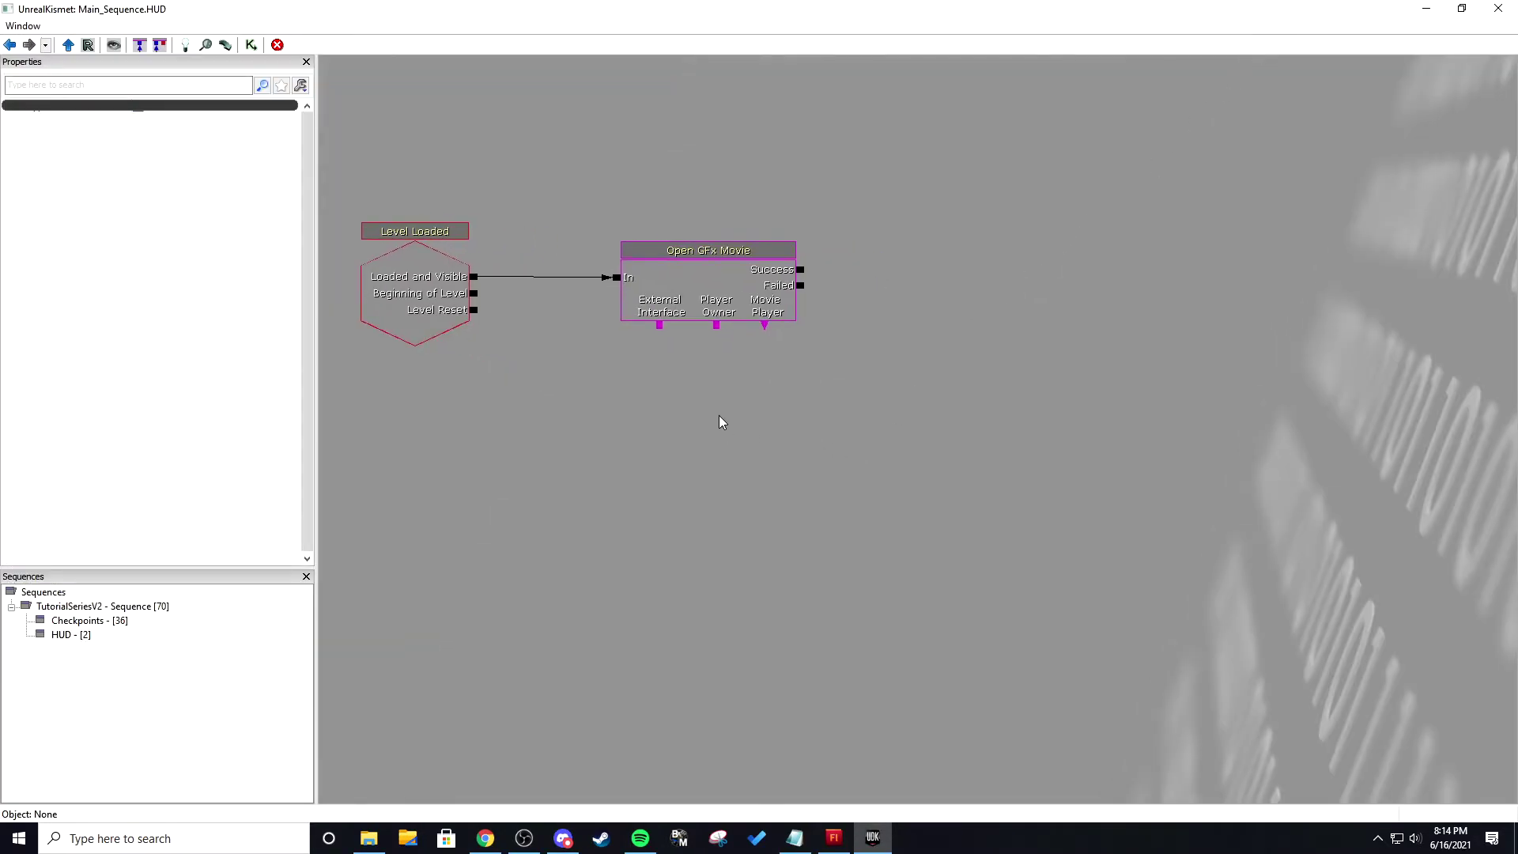
{"action": "left_click", "coordinate": [693, 300]}
{"action": "left_click_drag", "start_coordinate": [688, 289], "coordinate": [656, 285]}
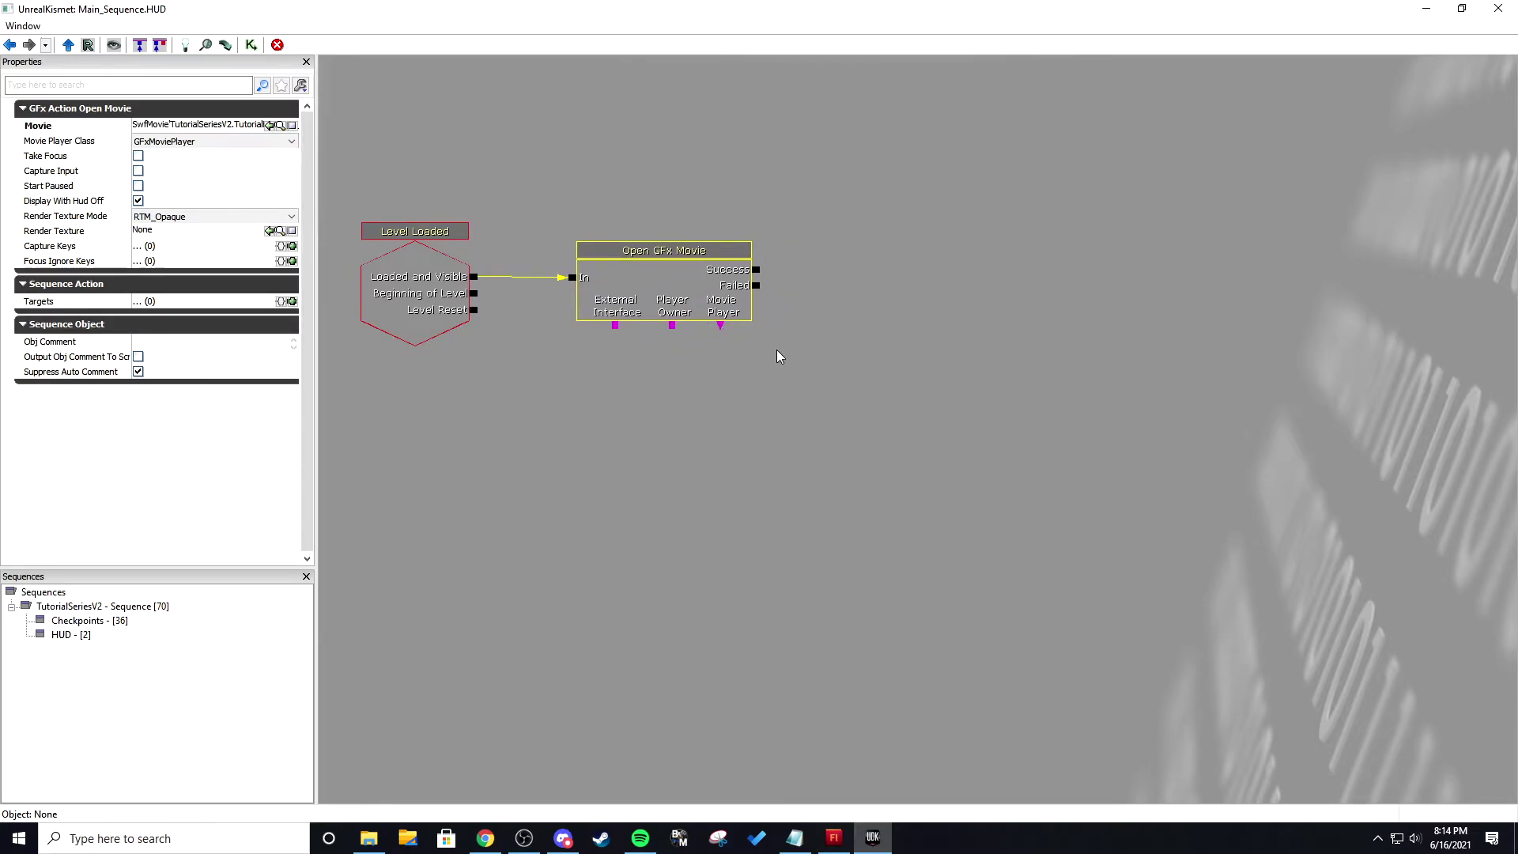
{"action": "left_click", "coordinate": [777, 350]}
{"action": "scroll", "coordinate": [628, 288], "scroll_direction": "down", "scroll_amount": 1}
{"action": "left_click", "coordinate": [655, 289]}
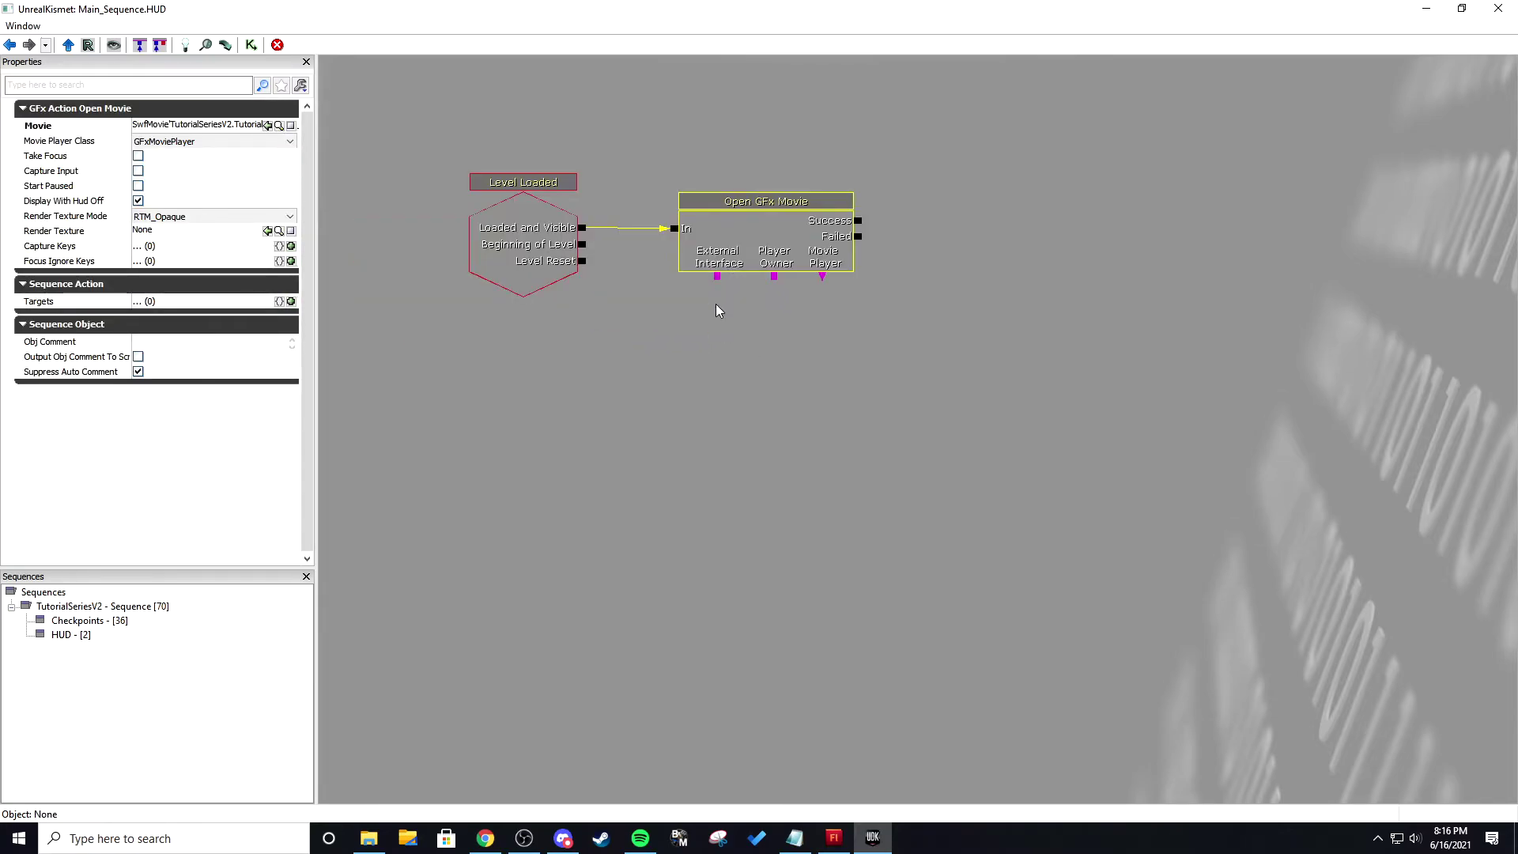
{"action": "left_click", "coordinate": [718, 310]}
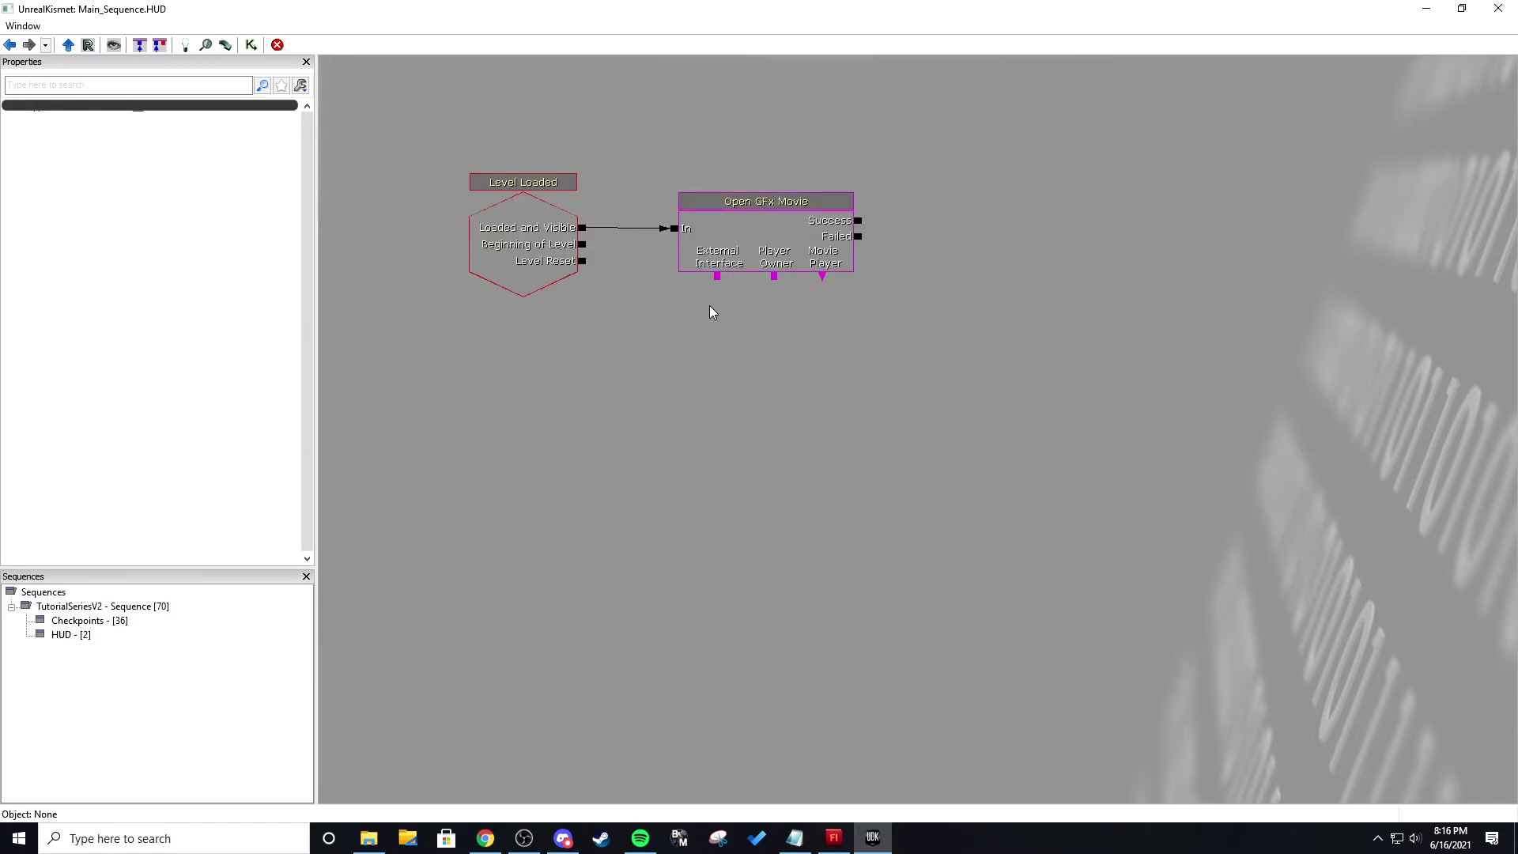
- Check the Words variable in the Flash script and, back in UDK, add a GFx SetVariable action below Open GFx Movie
{"action": "left_click", "coordinate": [865, 846]}
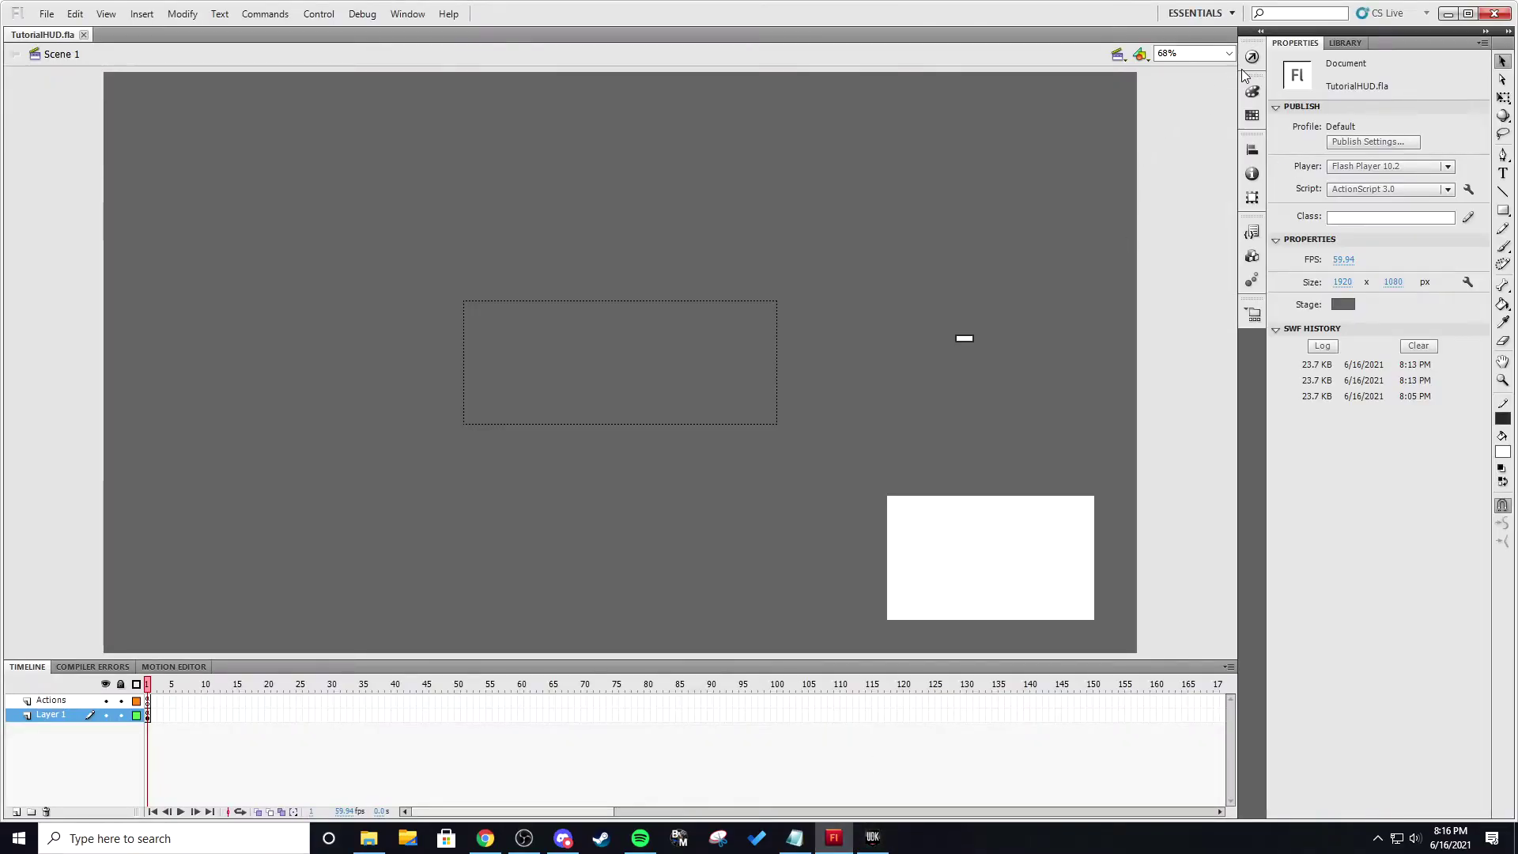
{"action": "key", "text": "F9"}
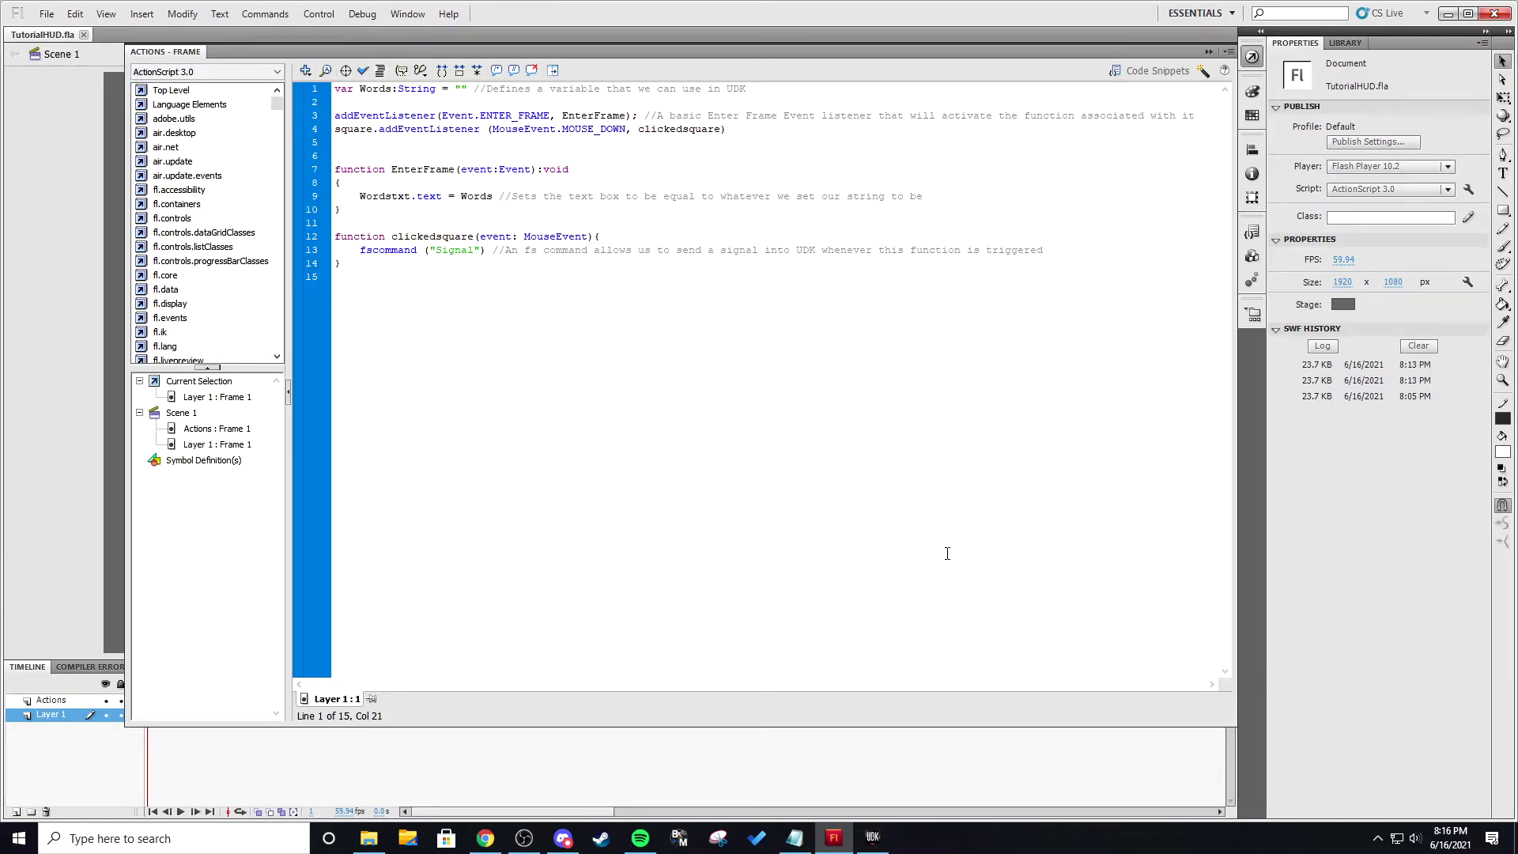
{"action": "left_click", "coordinate": [884, 836]}
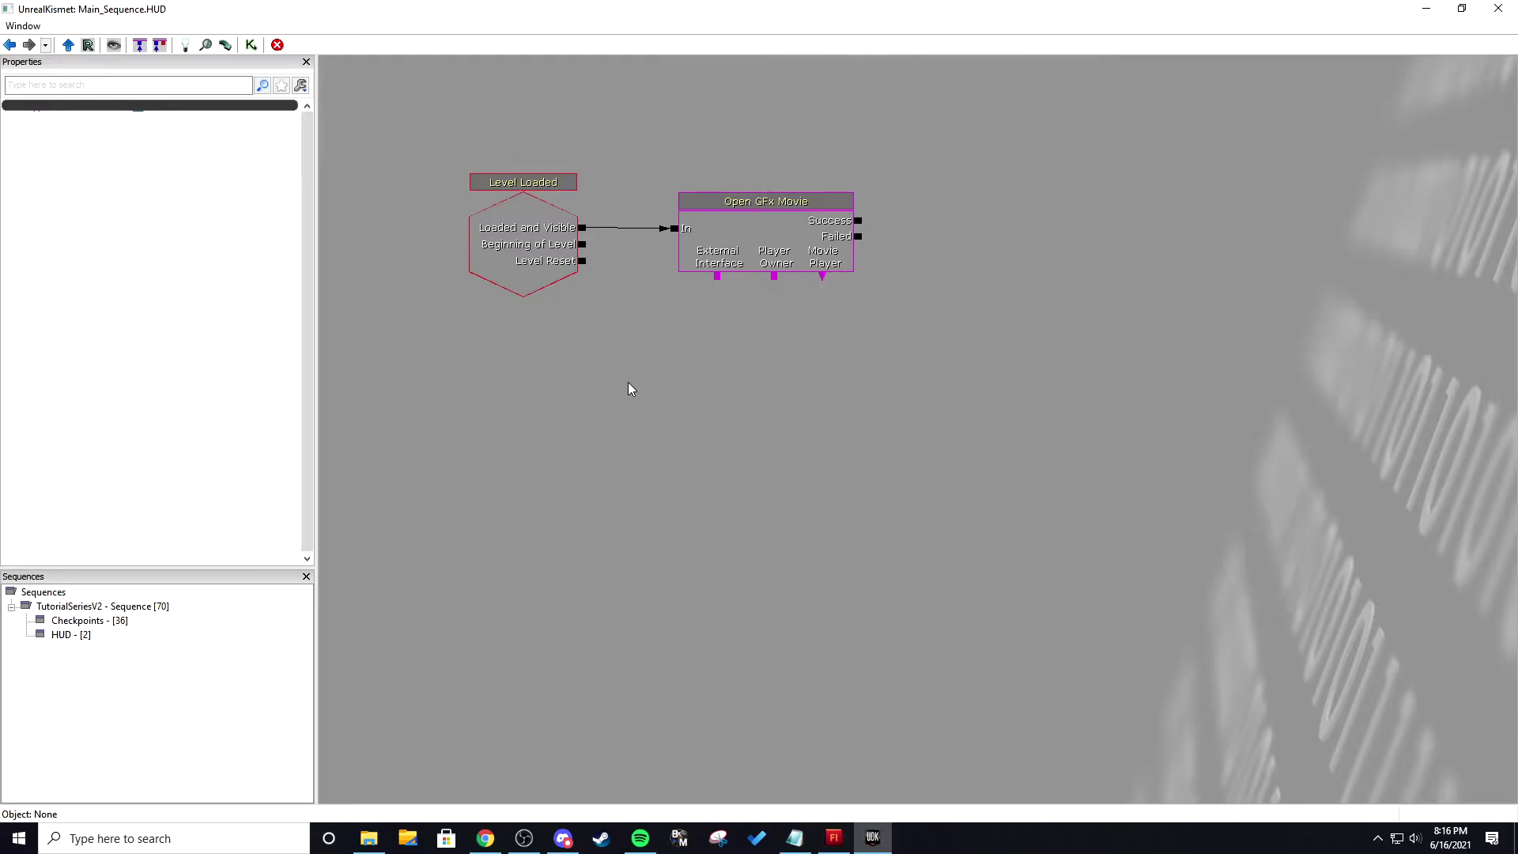
{"action": "right_click", "coordinate": [655, 383]}
{"action": "mouse_move", "coordinate": [774, 374]}
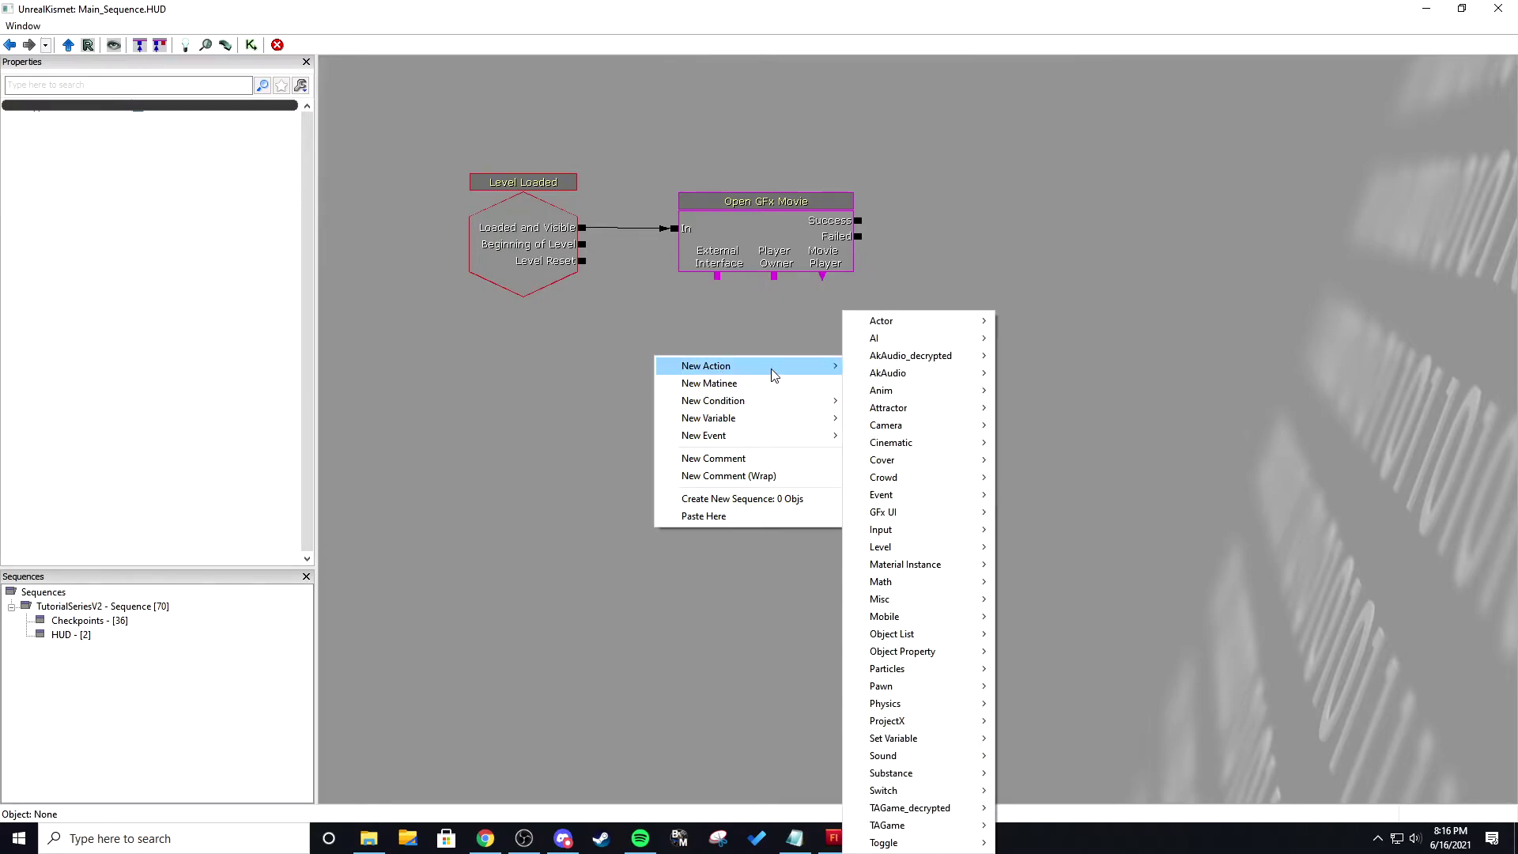
{"action": "mouse_move", "coordinate": [949, 512]}
{"action": "left_click", "coordinate": [1041, 565]}
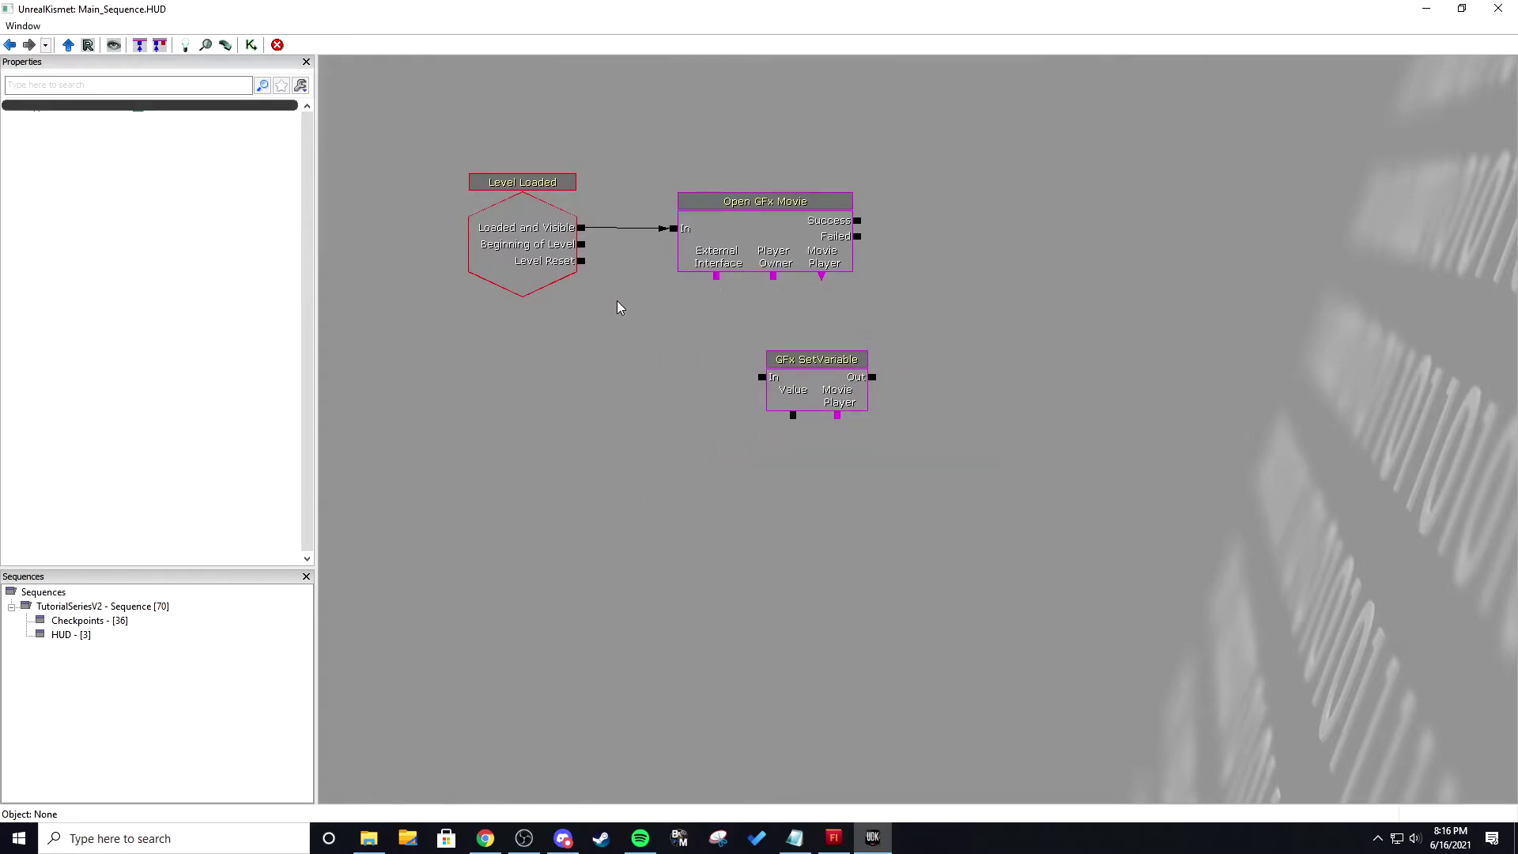
- Add a Delay action, wiring Loaded and Visible to its Start and its Finished output to the GFx SetVariable input
{"action": "left_click", "coordinate": [617, 333]}
{"action": "left_click_drag", "start_coordinate": [581, 228], "coordinate": [616, 361]}
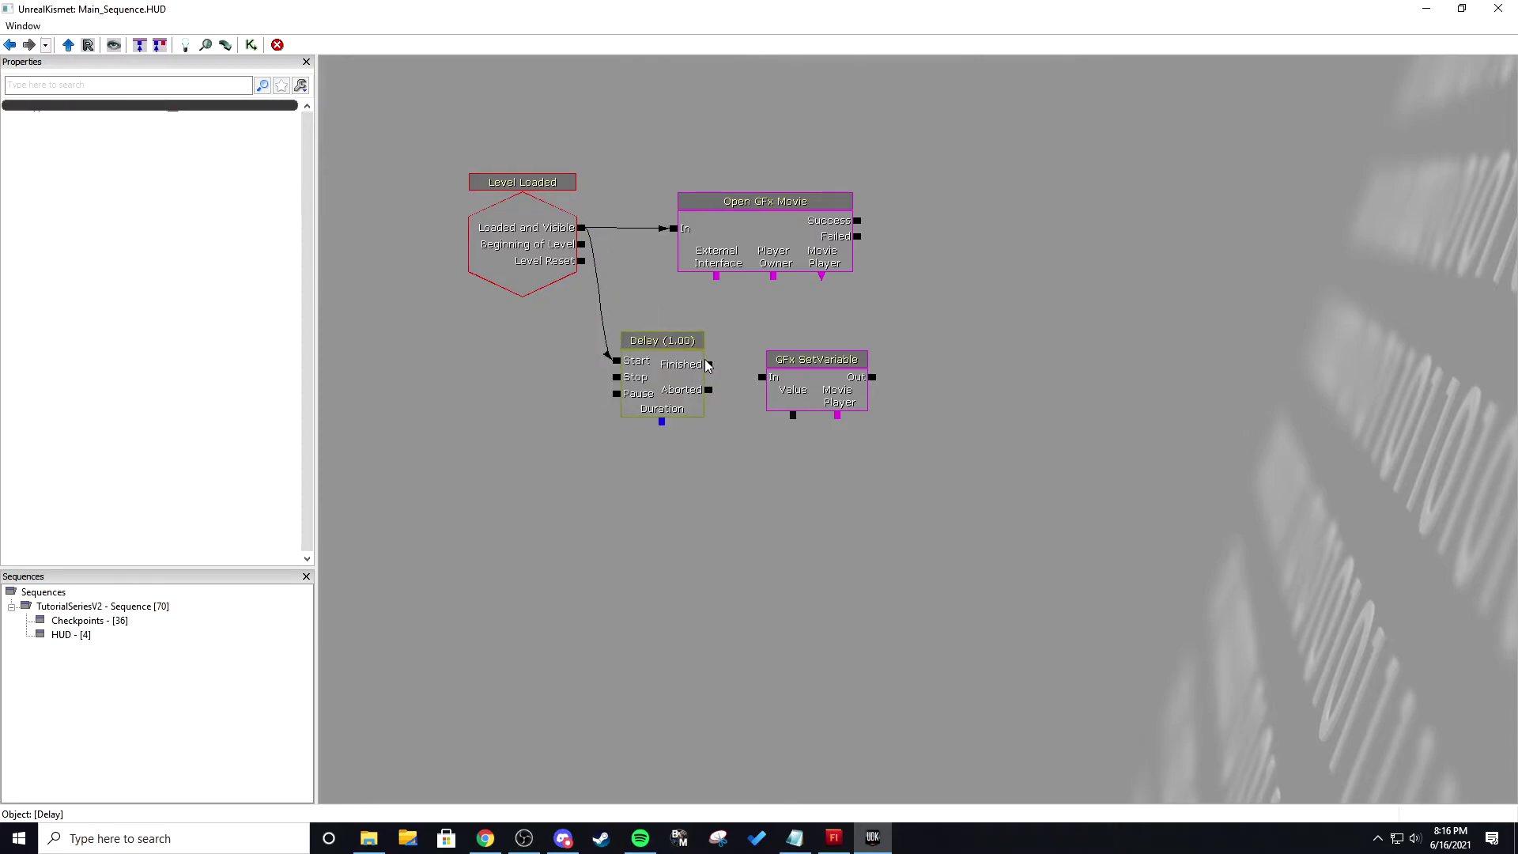
{"action": "left_click_drag", "start_coordinate": [708, 365], "coordinate": [768, 377]}
{"action": "left_click", "coordinate": [775, 383]}
{"action": "left_click_drag", "start_coordinate": [673, 381], "coordinate": [694, 388]}
{"action": "left_click", "coordinate": [755, 390]}
{"action": "left_click_drag", "start_coordinate": [842, 385], "coordinate": [861, 380]}
- Move the Open GFx Movie action higher to leave room above the GFx SetVariable action
{"action": "left_click", "coordinate": [789, 244]}
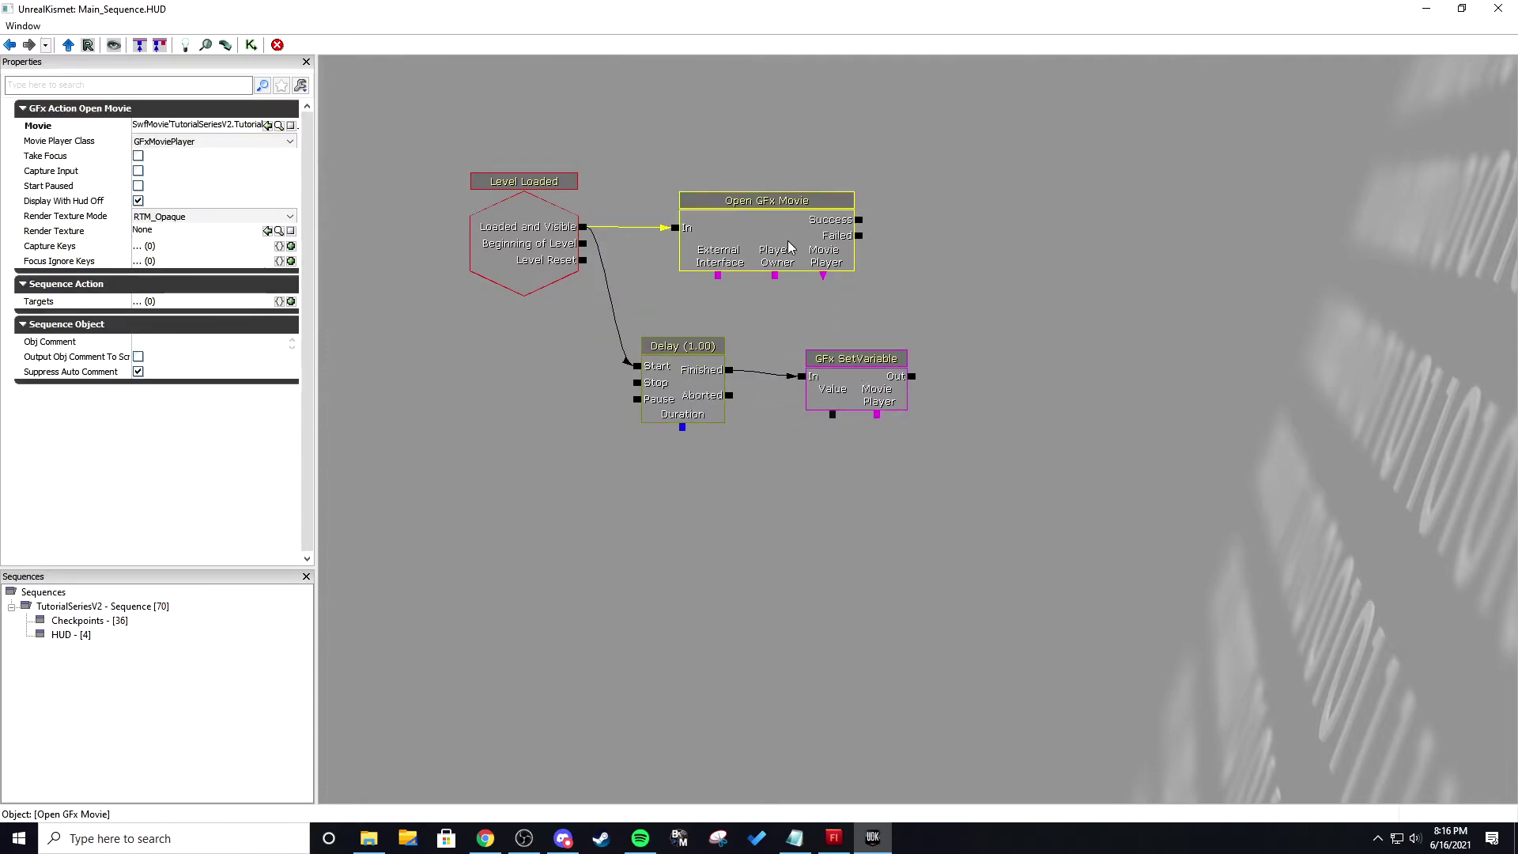
{"action": "left_click_drag", "start_coordinate": [789, 247], "coordinate": [814, 202]}
{"action": "left_click", "coordinate": [712, 261]}
{"action": "left_click", "coordinate": [741, 210]}
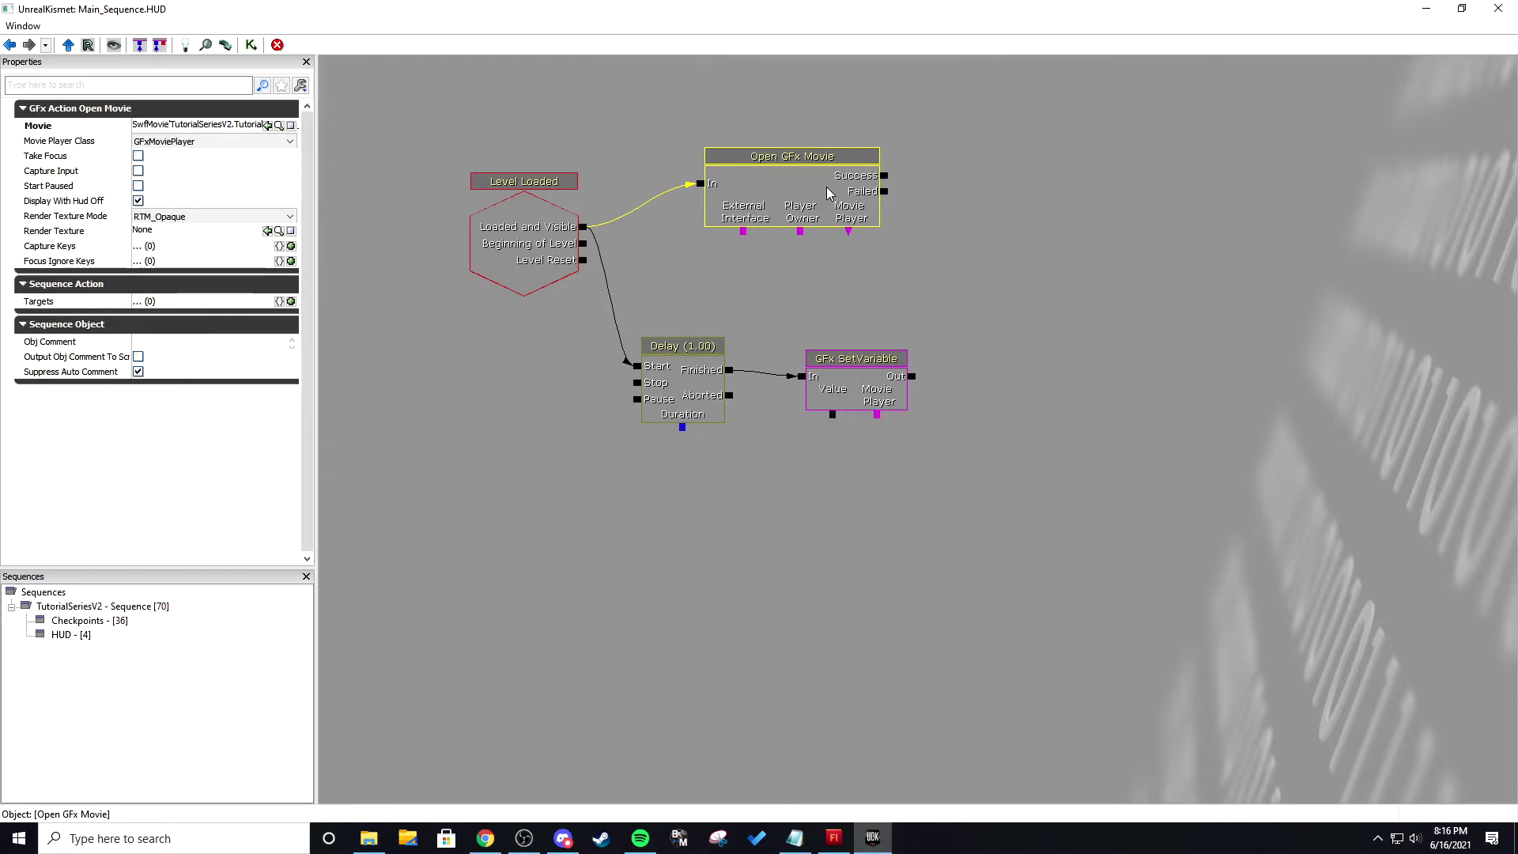
{"action": "left_click_drag", "start_coordinate": [825, 190], "coordinate": [801, 176]}
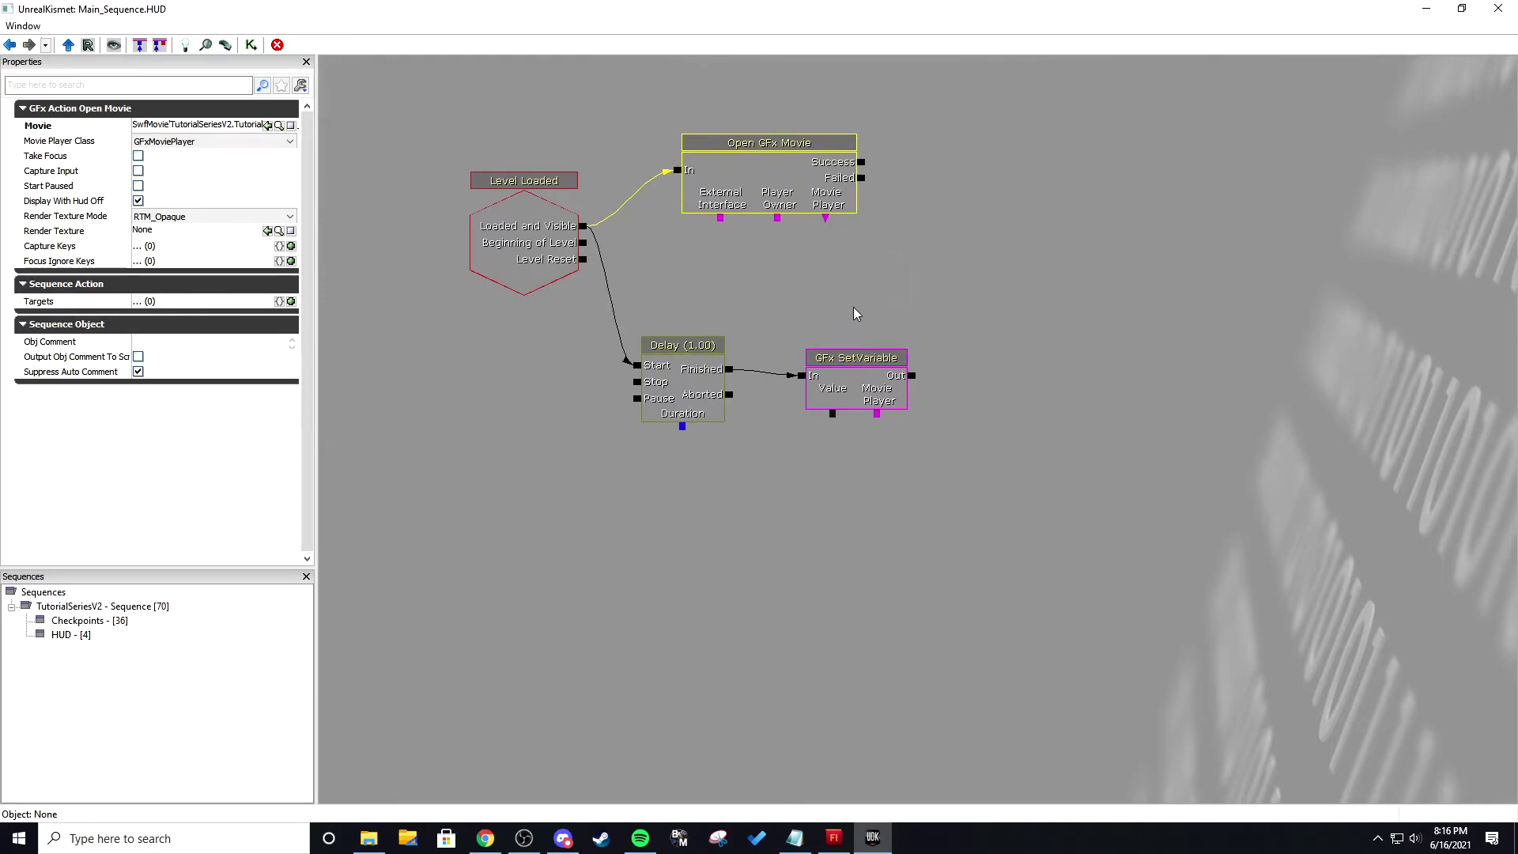
- Create an object variable on Open GFx Movie's Movie Player connector and link GFx SetVariable's Movie Player to it
{"action": "left_click", "coordinate": [831, 224]}
{"action": "right_click", "coordinate": [826, 216]}
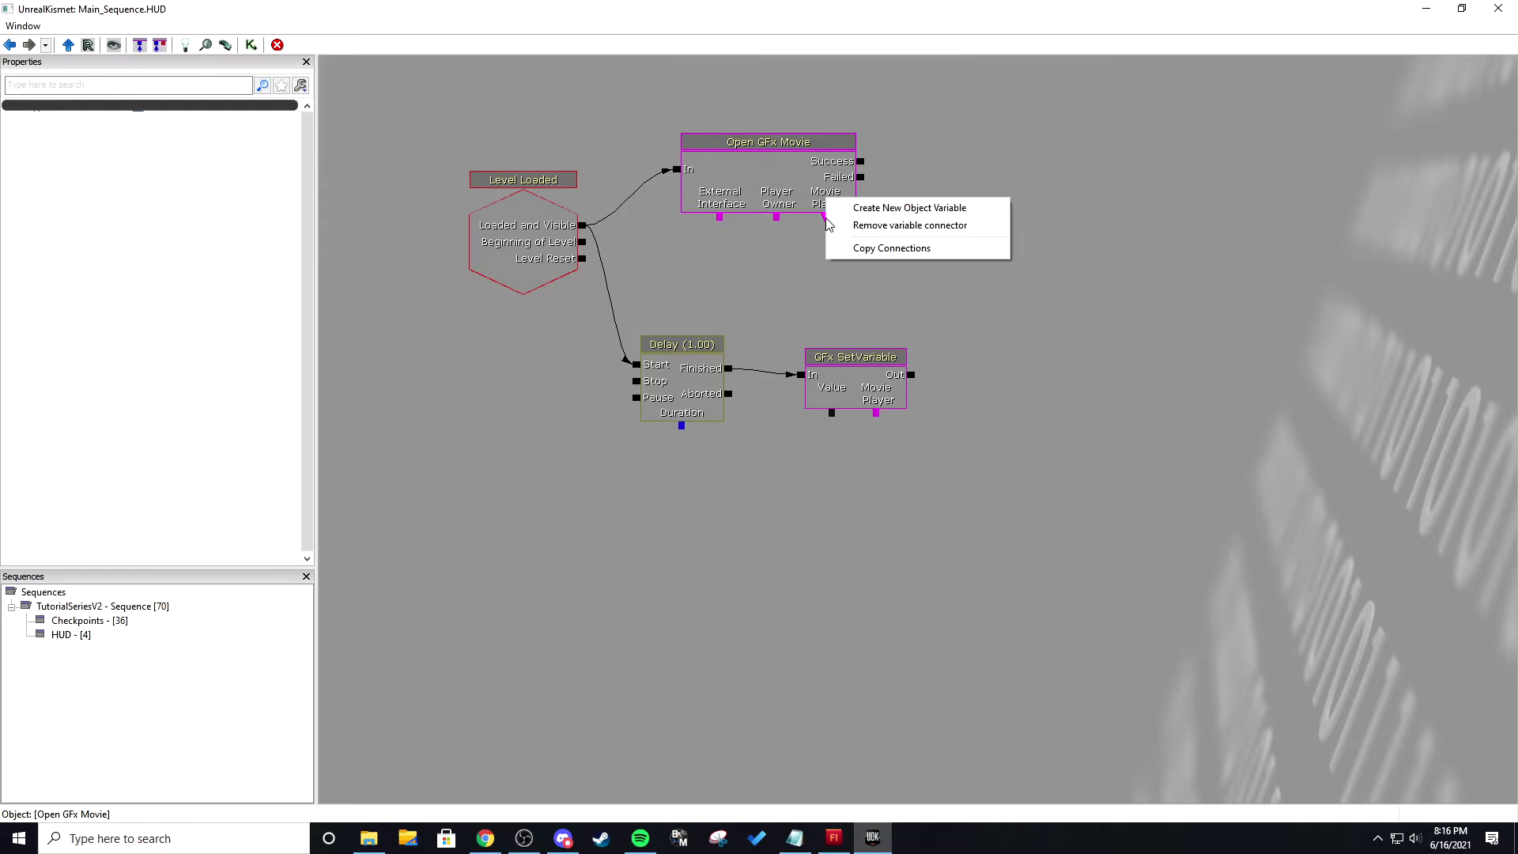
{"action": "left_click", "coordinate": [854, 211]}
{"action": "left_click_drag", "start_coordinate": [836, 244], "coordinate": [893, 280]}
{"action": "left_click", "coordinate": [920, 286]}
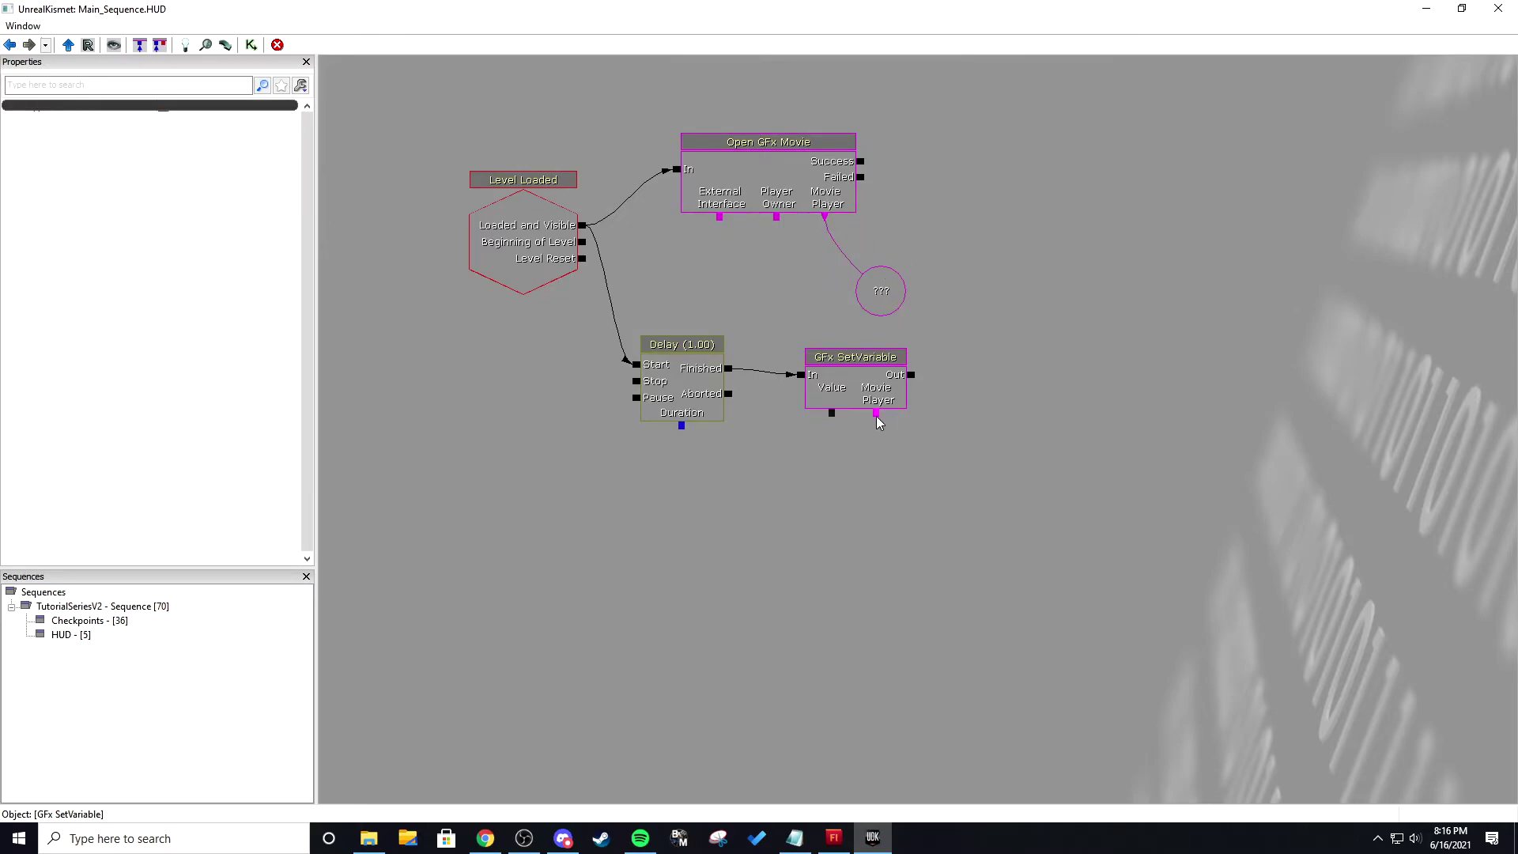
{"action": "left_click_drag", "start_coordinate": [876, 413], "coordinate": [881, 291]}
- Add a string variable below GFx SetVariable, connect it to the Value connector and enter its text
{"action": "right_click", "coordinate": [790, 434]}
{"action": "mouse_move", "coordinate": [862, 484]}
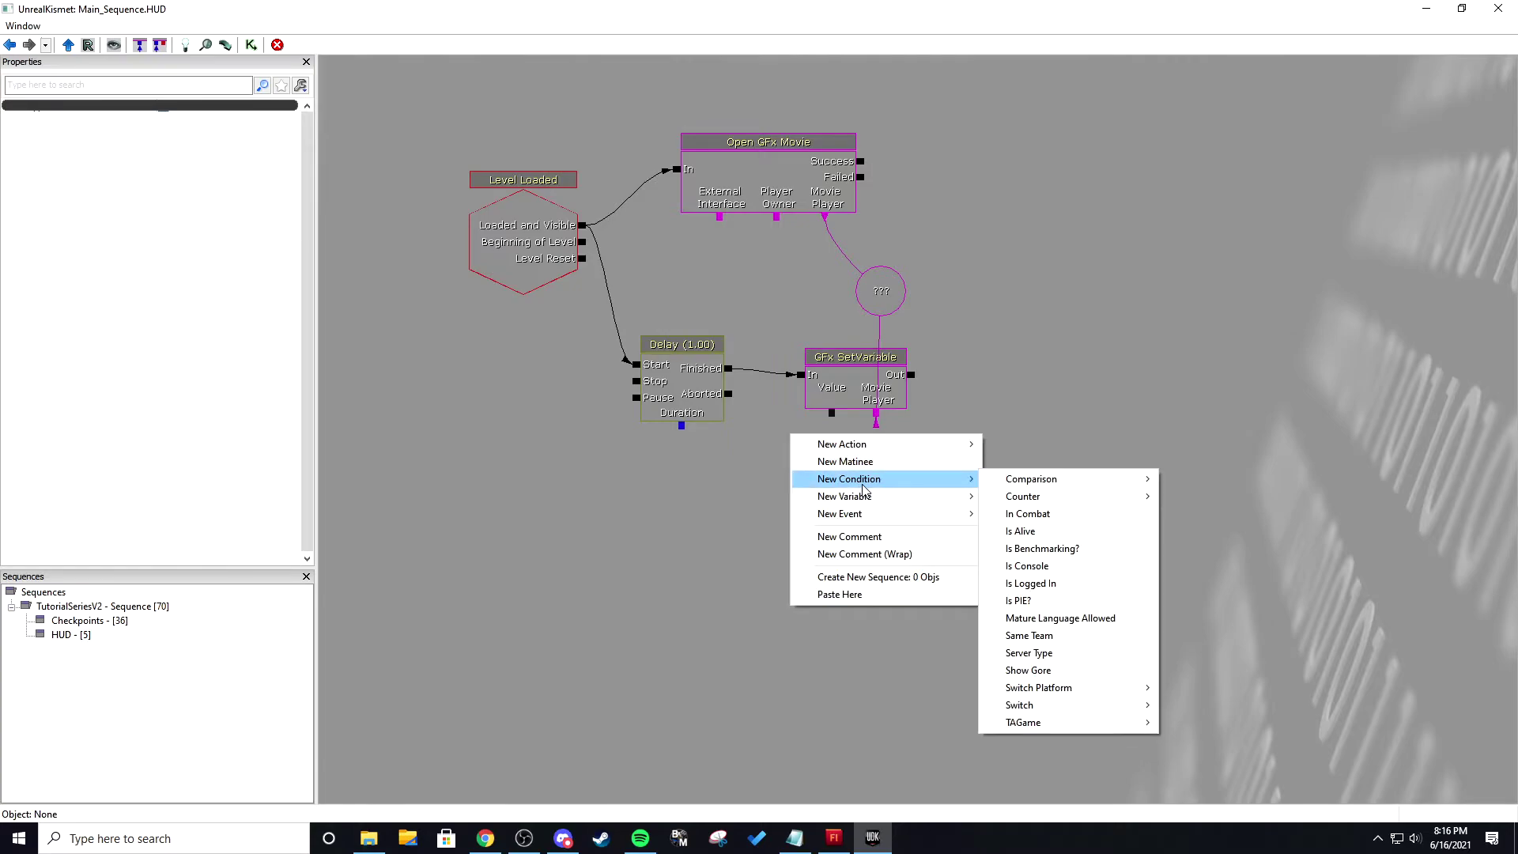
{"action": "left_click", "coordinate": [1056, 637]}
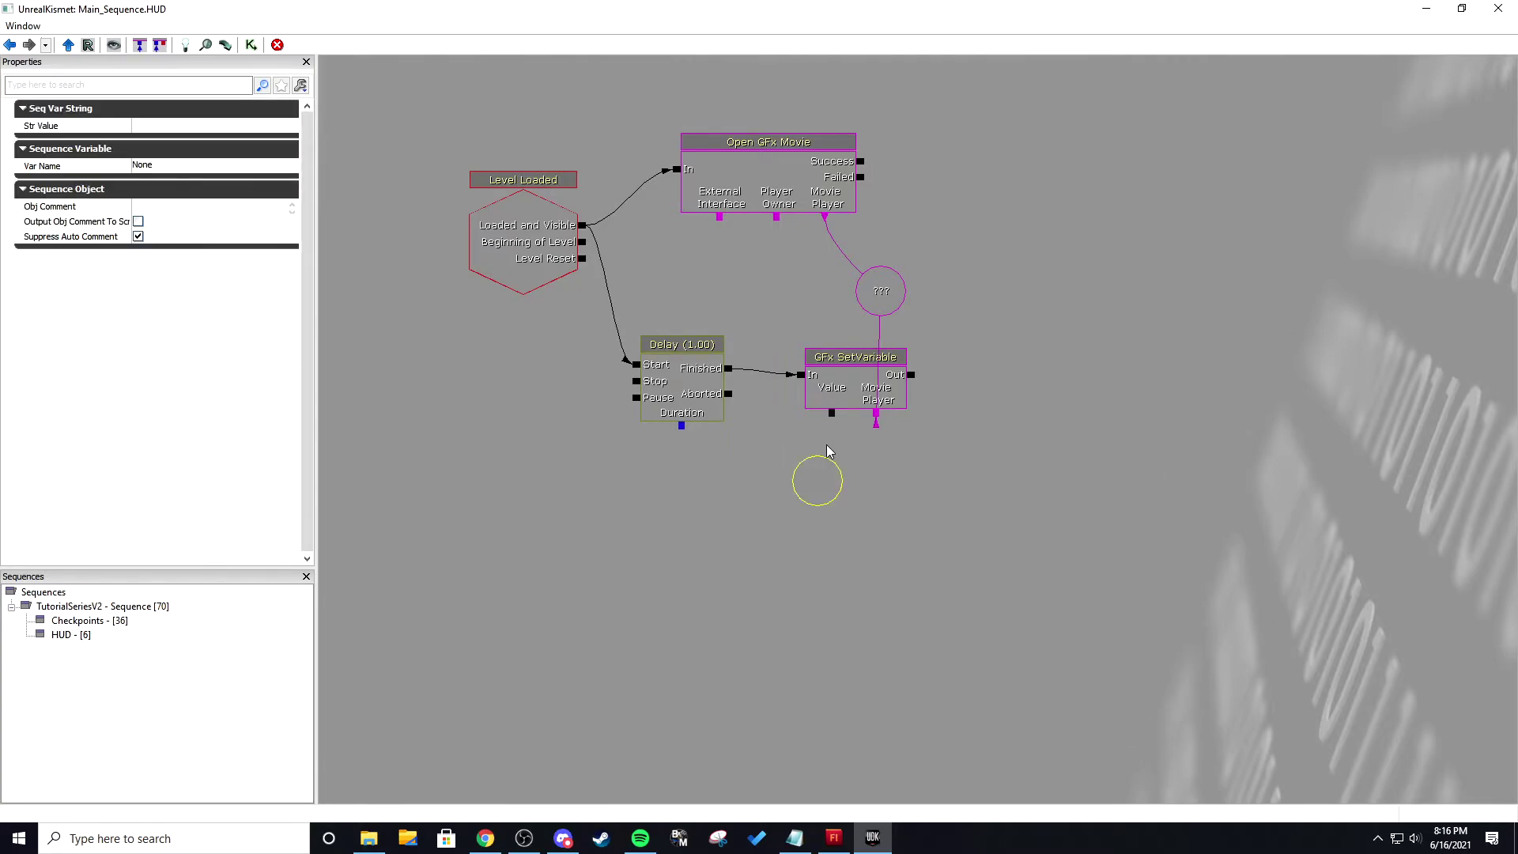
{"action": "left_click_drag", "start_coordinate": [831, 413], "coordinate": [817, 479]}
- Set the GFx SetVariable action's variable name to Words
{"action": "left_click", "coordinate": [848, 389]}
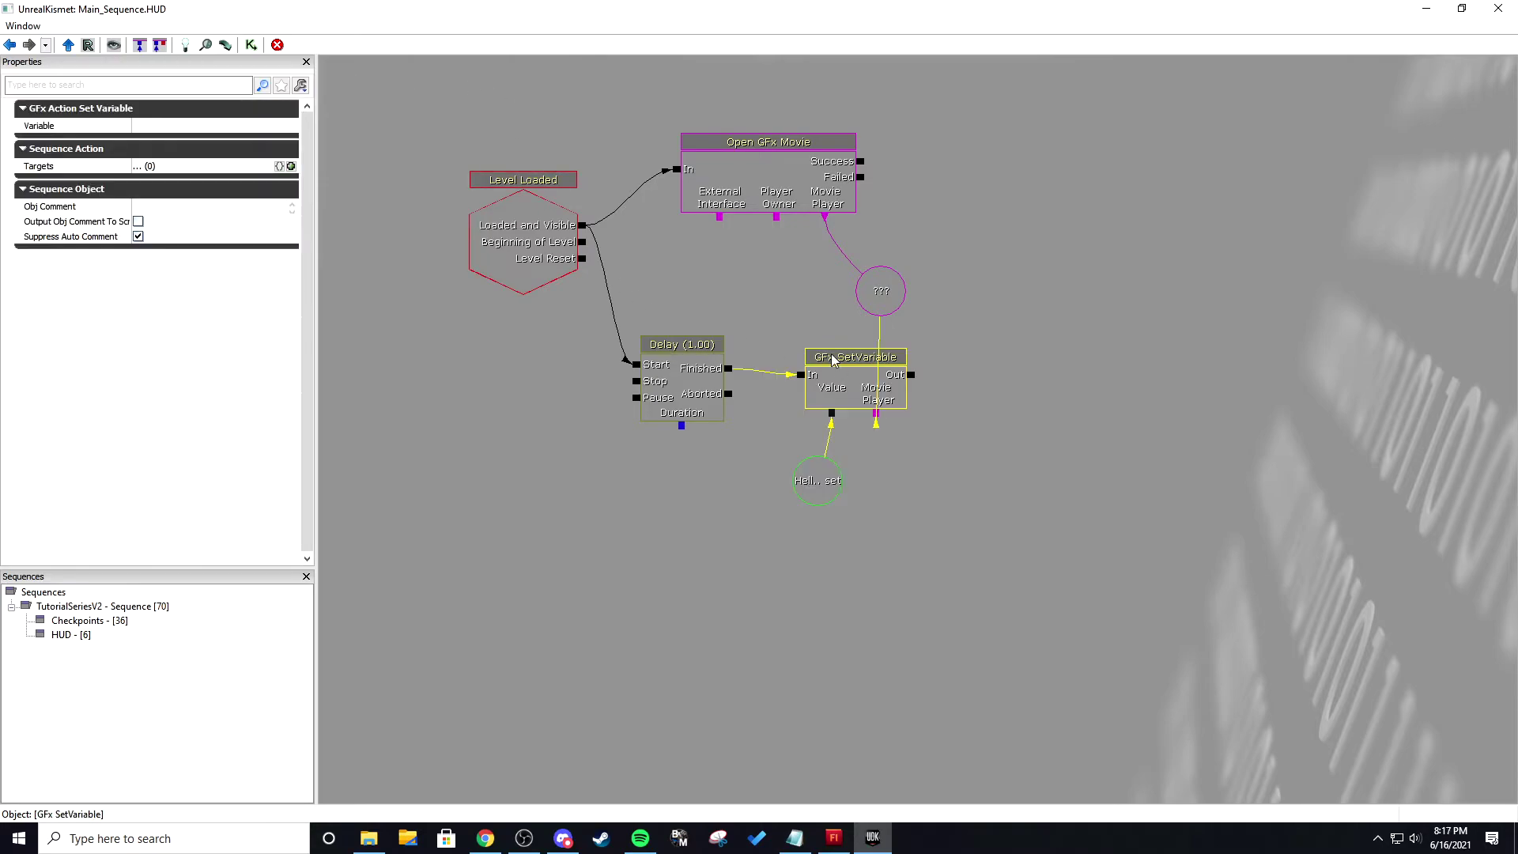
{"action": "type", "text": "Words"}
{"action": "key", "text": "Return"}
- Check the variable and fscommand names in the Flash ActionScript, and return to free space below the Kismet HUD nodes
{"action": "left_click", "coordinate": [833, 836]}
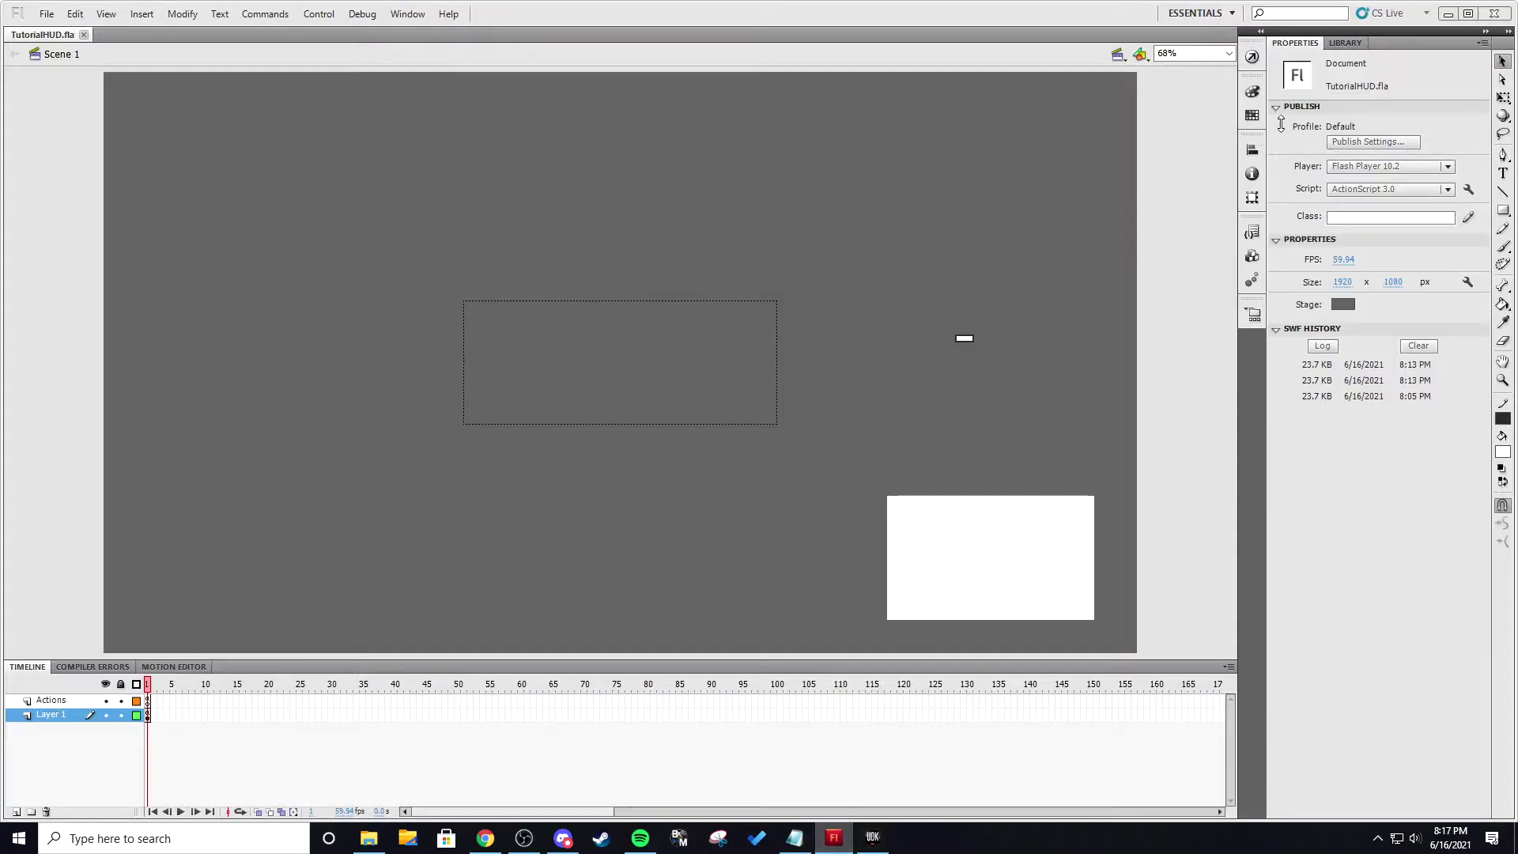
{"action": "left_click", "coordinate": [1252, 59]}
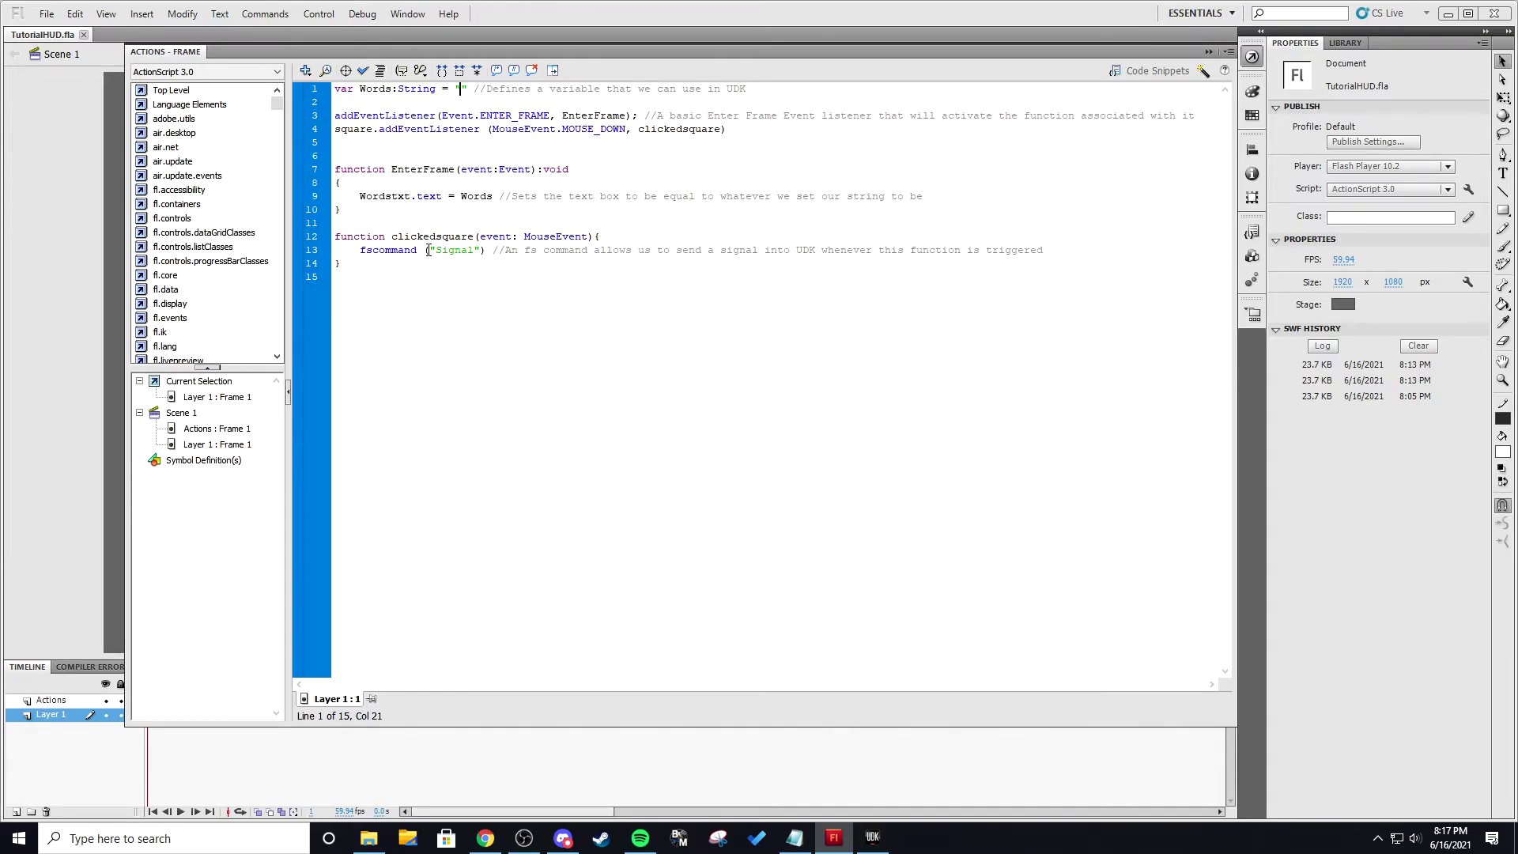
{"action": "mouse_move", "coordinate": [873, 837]}
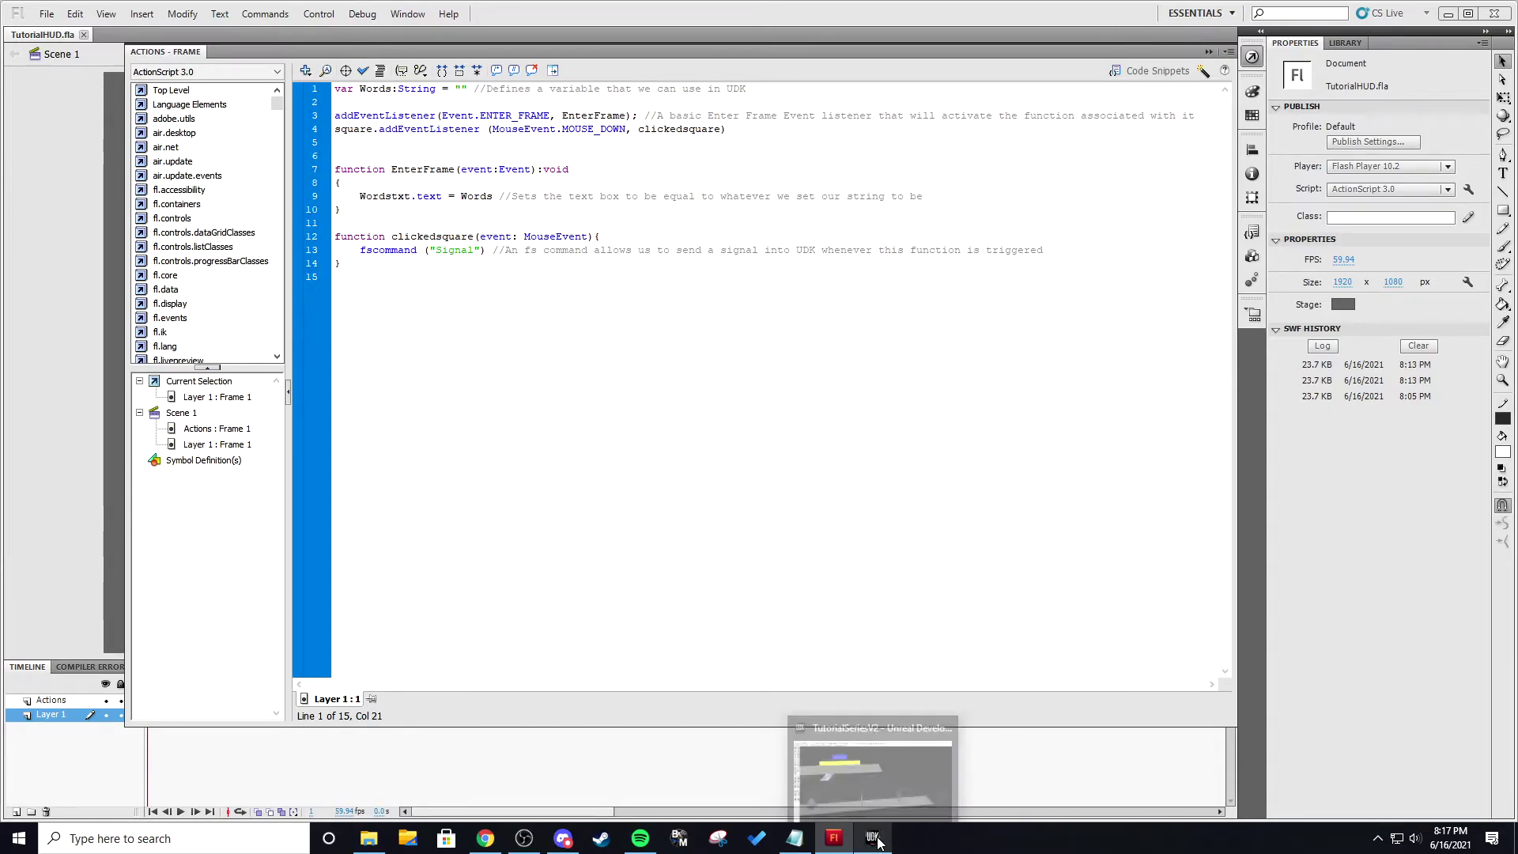
{"action": "left_click", "coordinate": [855, 736]}
{"action": "left_click_drag", "start_coordinate": [681, 468], "coordinate": [713, 446]}
{"action": "left_click", "coordinate": [659, 506]}
{"action": "scroll", "coordinate": [722, 448], "scroll_direction": "down", "scroll_amount": 1}
{"action": "left_click_drag", "start_coordinate": [692, 527], "coordinate": [685, 421]}
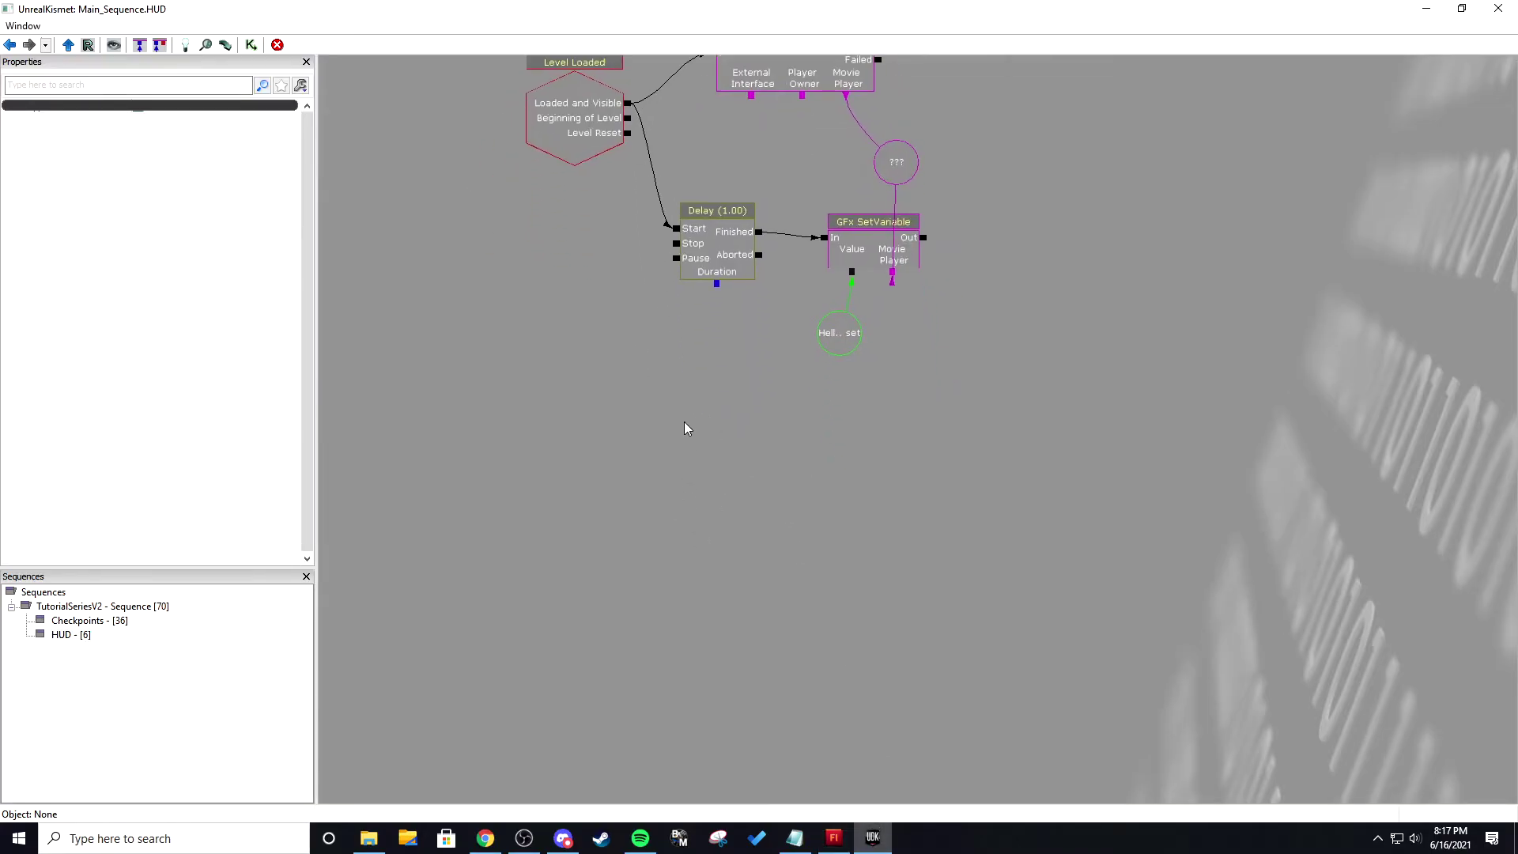
- Add a GFx UI FsCommand event below the Delay node and make it client side only
{"action": "scroll", "coordinate": [685, 415], "scroll_direction": "up", "scroll_amount": 1}
{"action": "mouse_move", "coordinate": [686, 367]}
{"action": "left_mouse_down"}
{"action": "mouse_move", "coordinate": [681, 450]}
{"action": "mouse_move", "coordinate": [674, 379]}
{"action": "left_mouse_up"}
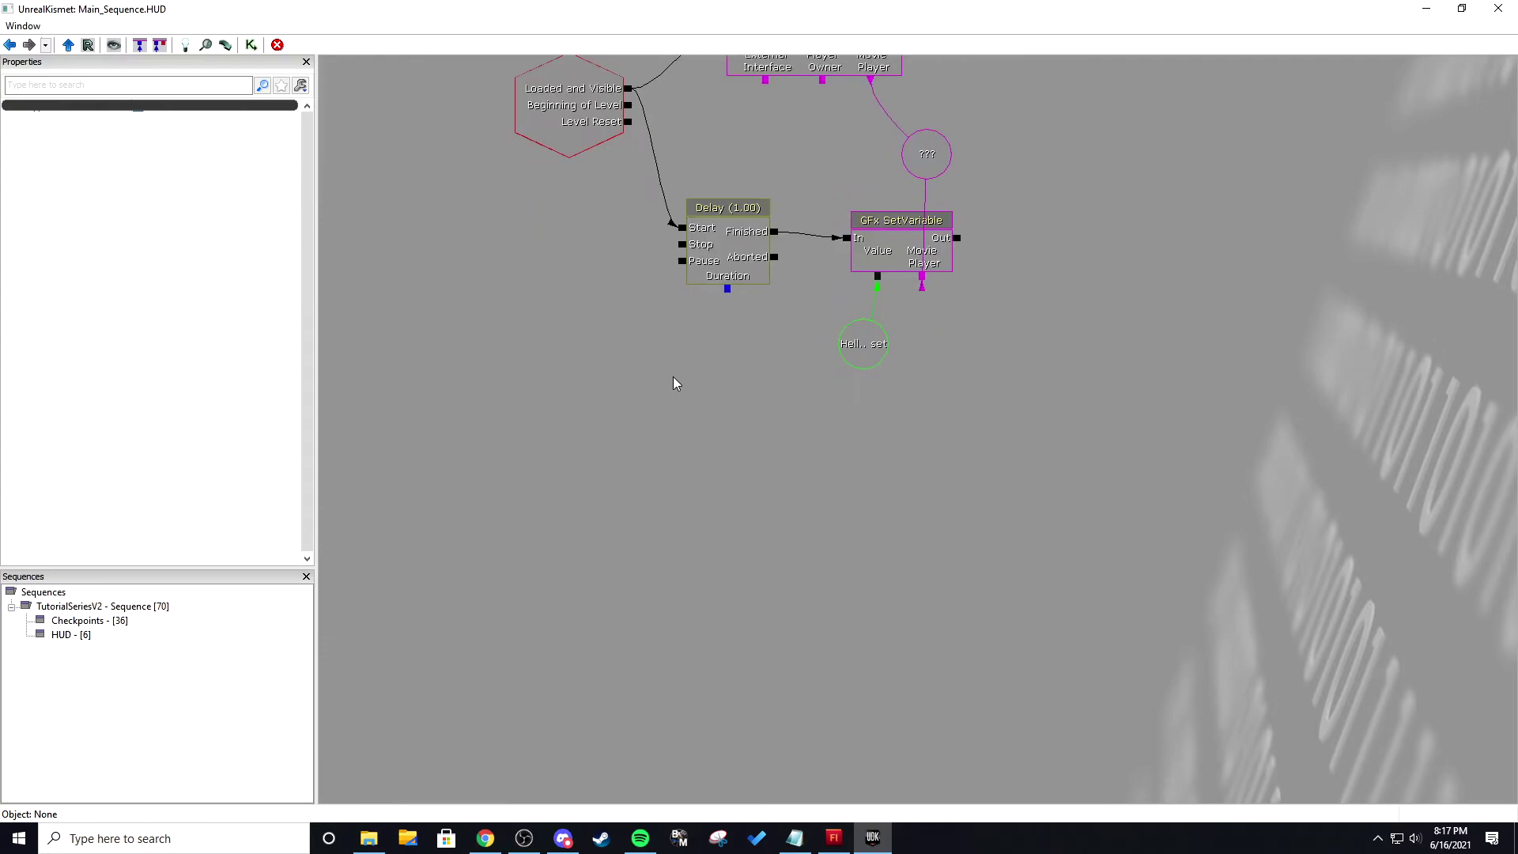
{"action": "right_click", "coordinate": [557, 361]}
{"action": "mouse_move", "coordinate": [685, 442]}
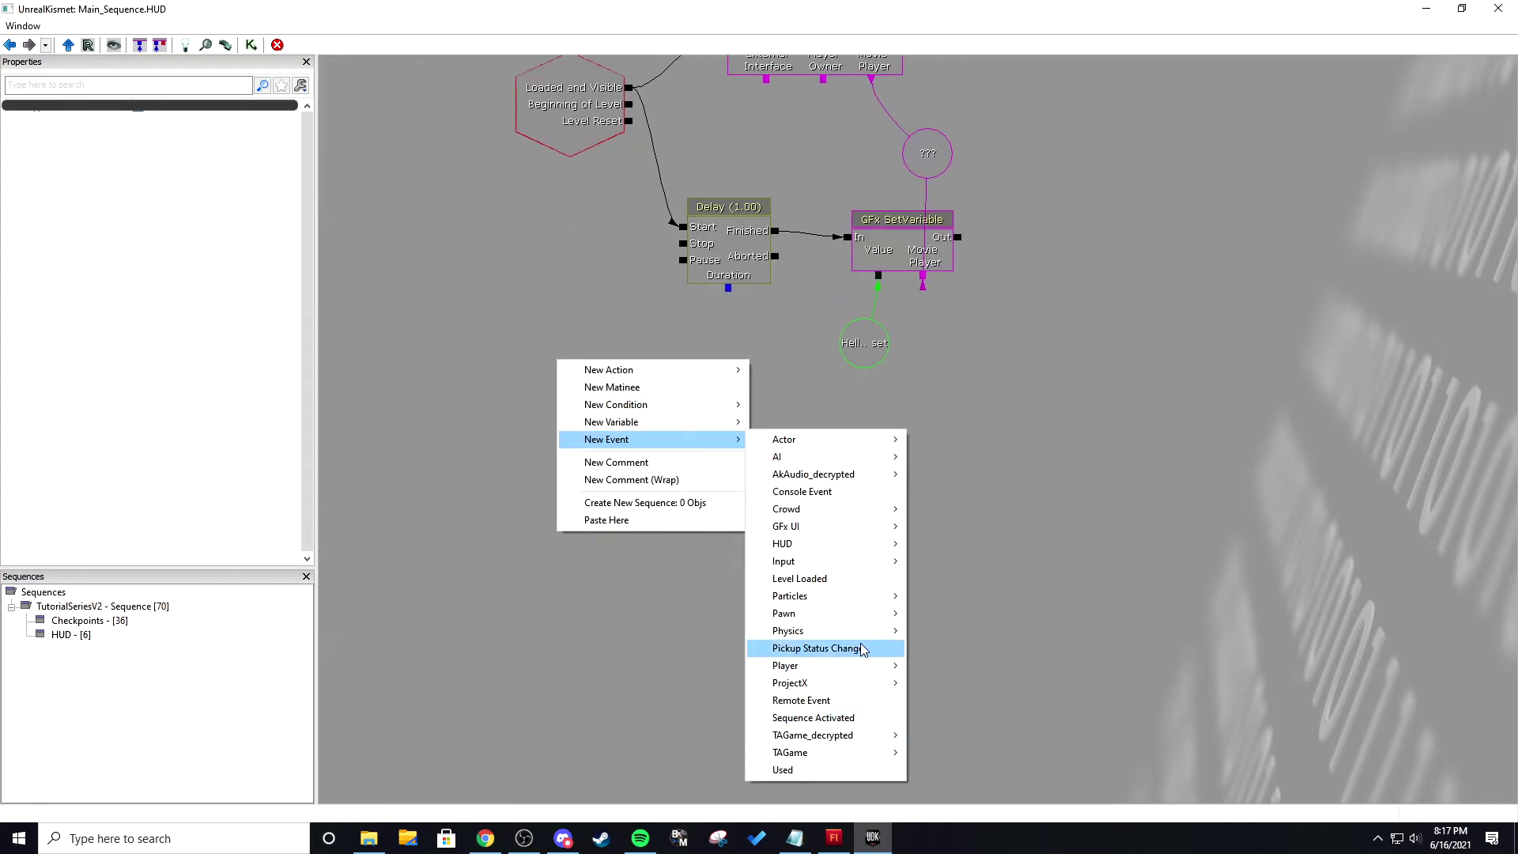
{"action": "mouse_move", "coordinate": [843, 532]}
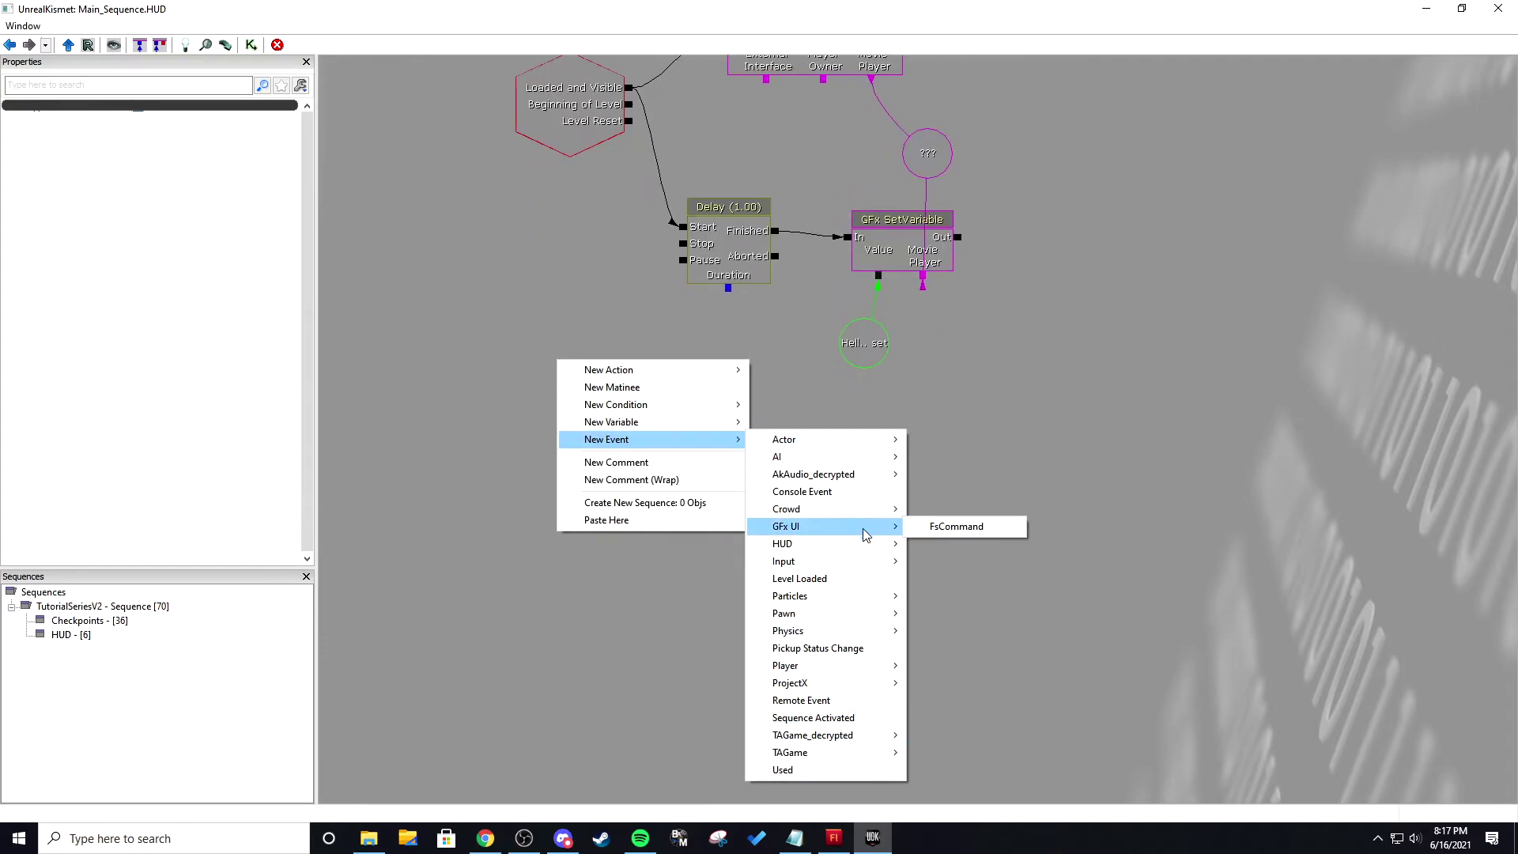
{"action": "left_click", "coordinate": [953, 526]}
{"action": "left_click_drag", "start_coordinate": [603, 430], "coordinate": [680, 474]}
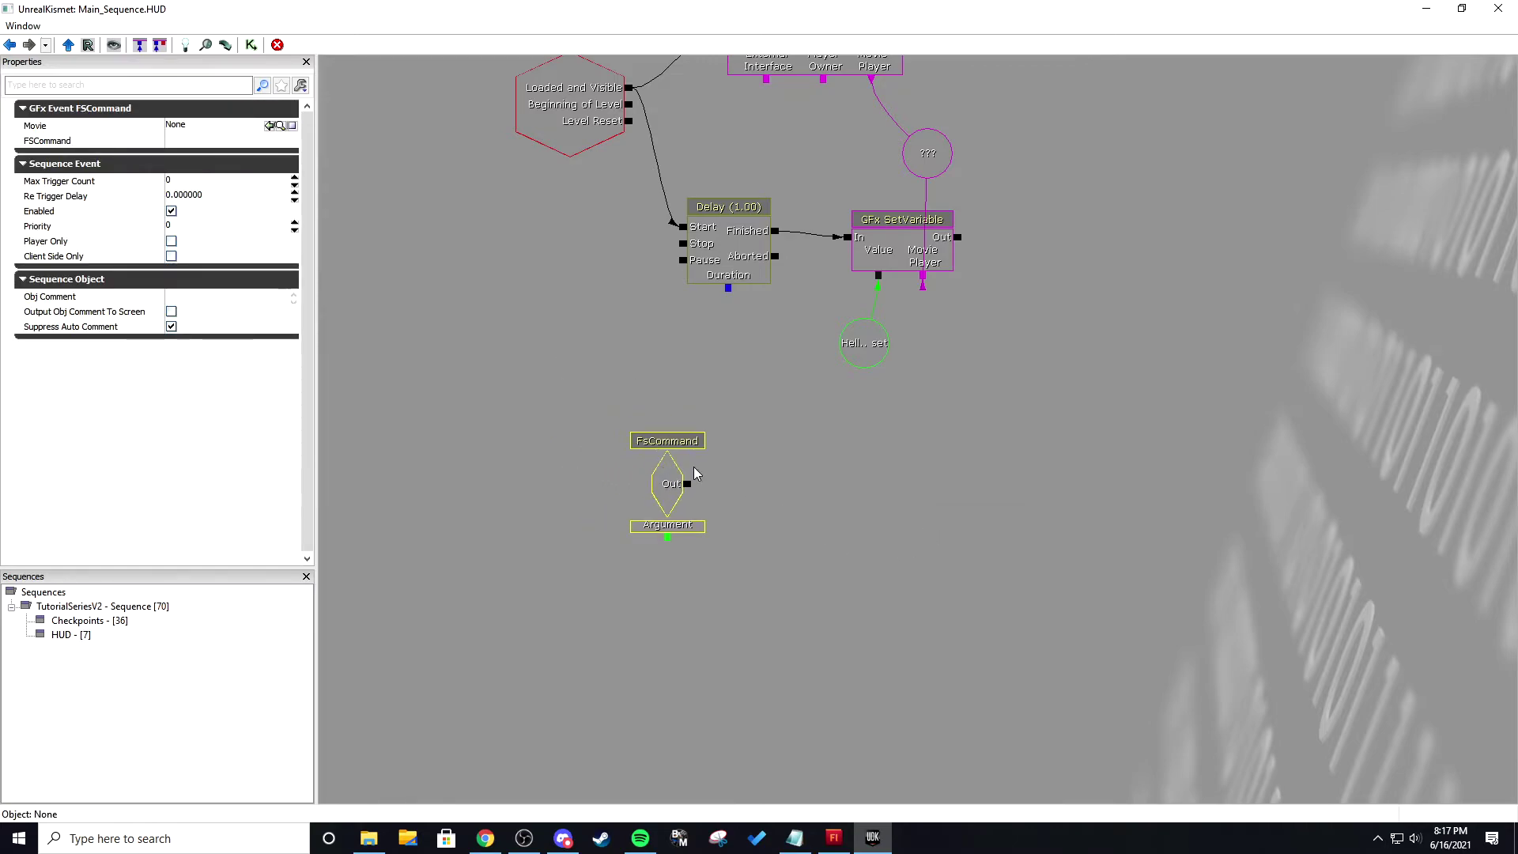
{"action": "left_click", "coordinate": [656, 497]}
{"action": "left_click", "coordinate": [170, 256]}
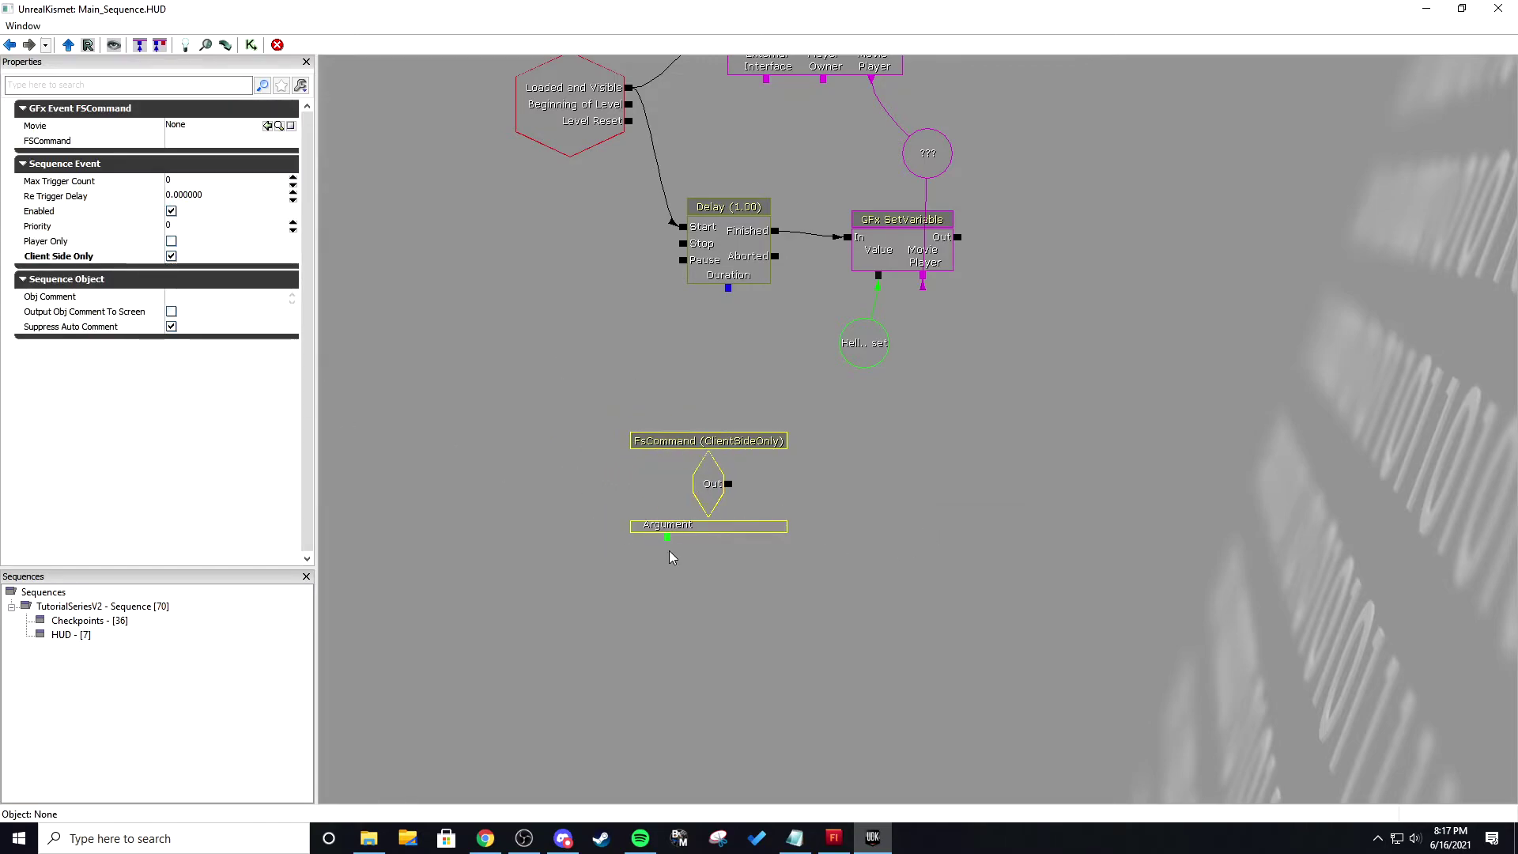
- Assign the TutorialHUD SwfMovie from the TutorialSeriesV2 package as the FsCommand event's movie
{"action": "left_click_drag", "start_coordinate": [917, 548], "coordinate": [766, 498]}
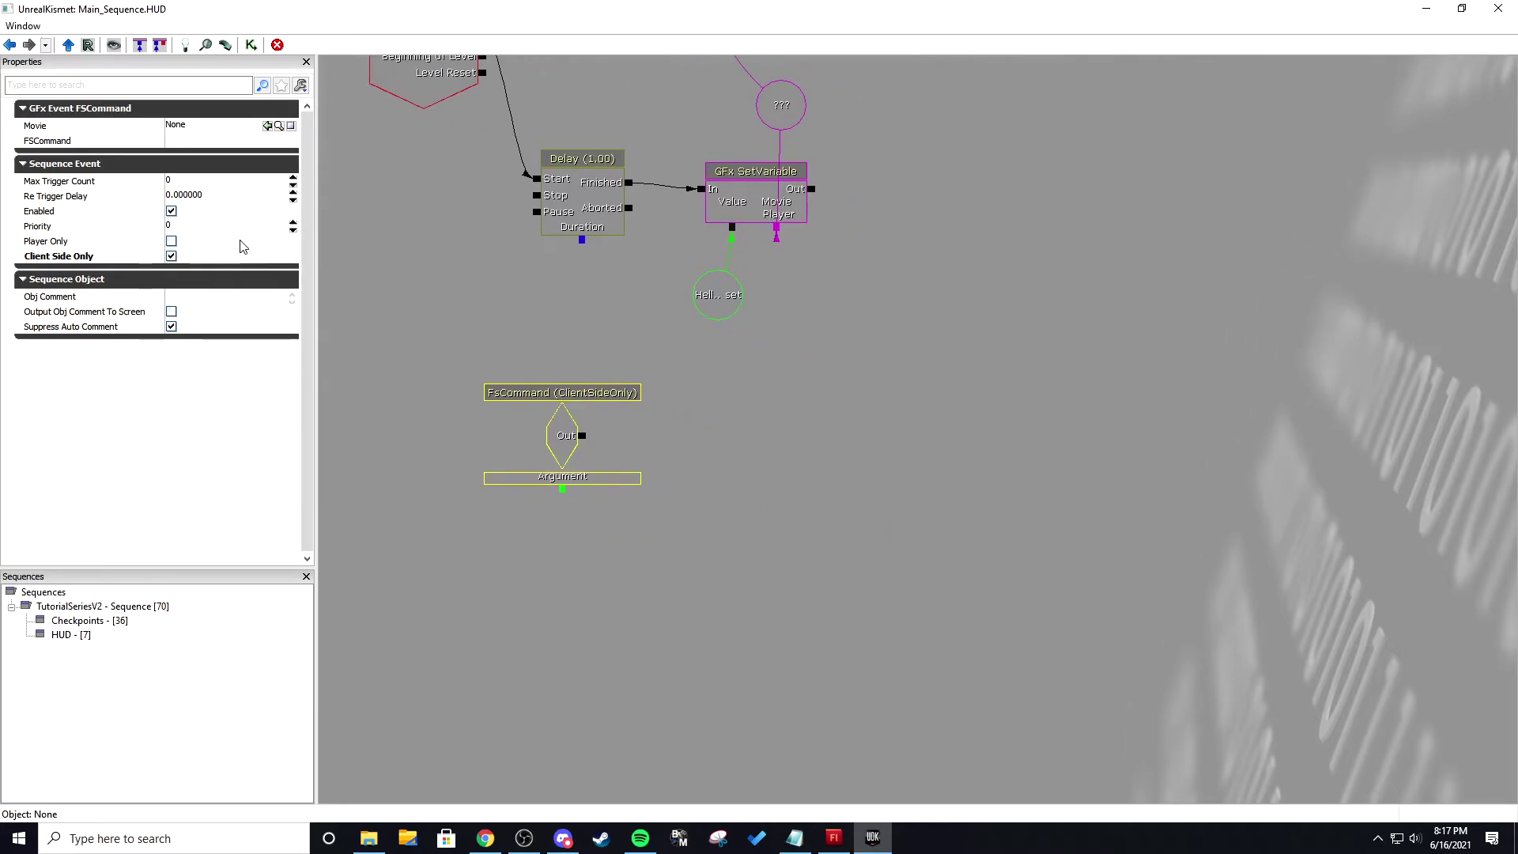
{"action": "left_click_drag", "start_coordinate": [575, 311], "coordinate": [638, 455]}
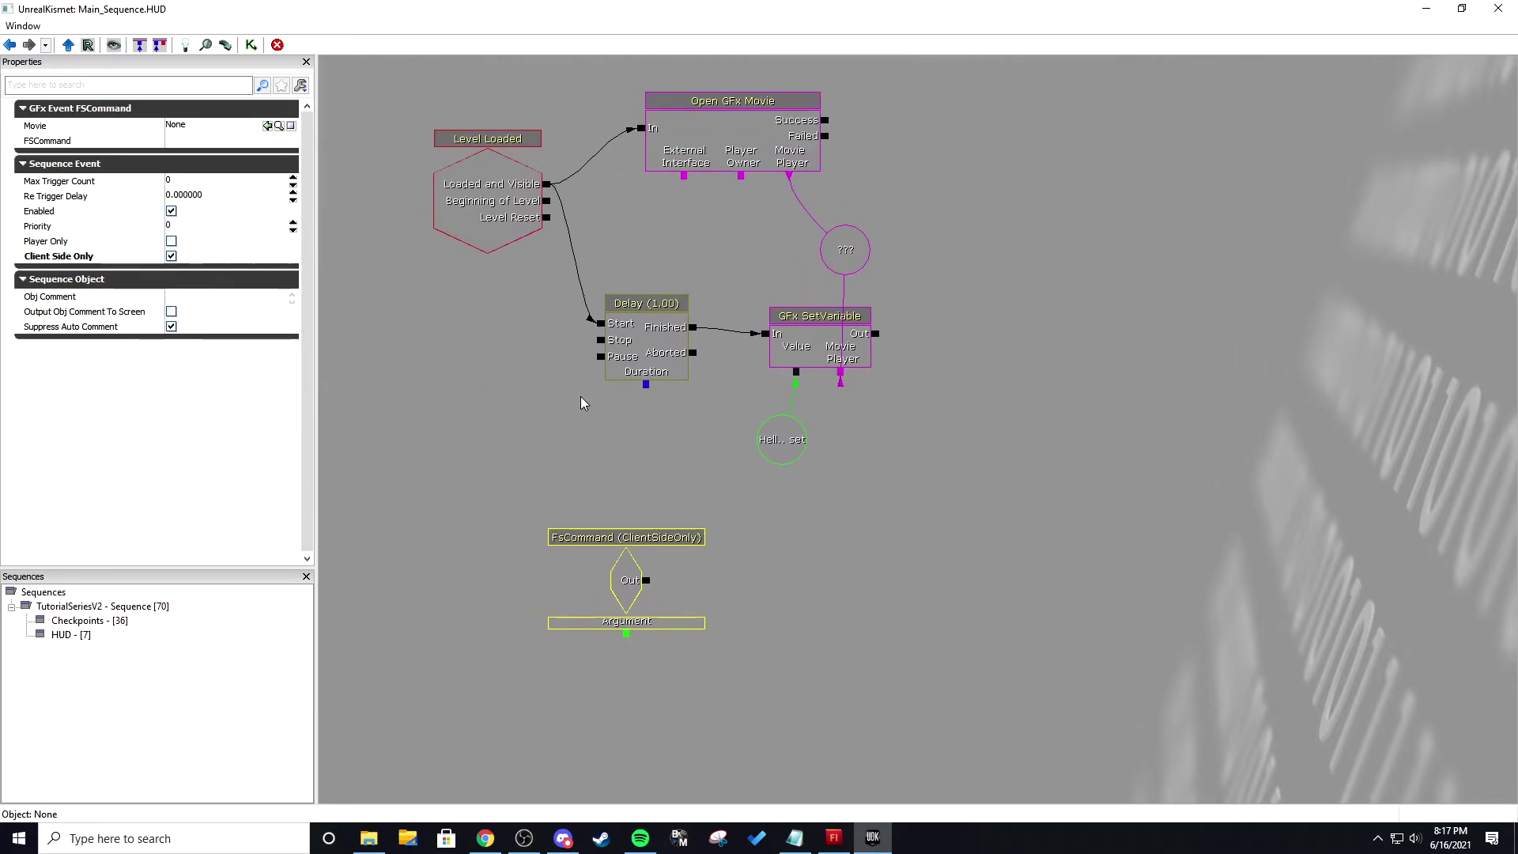
{"action": "left_click_drag", "start_coordinate": [439, 10], "coordinate": [939, 8]}
{"action": "left_click", "coordinate": [38, 812]}
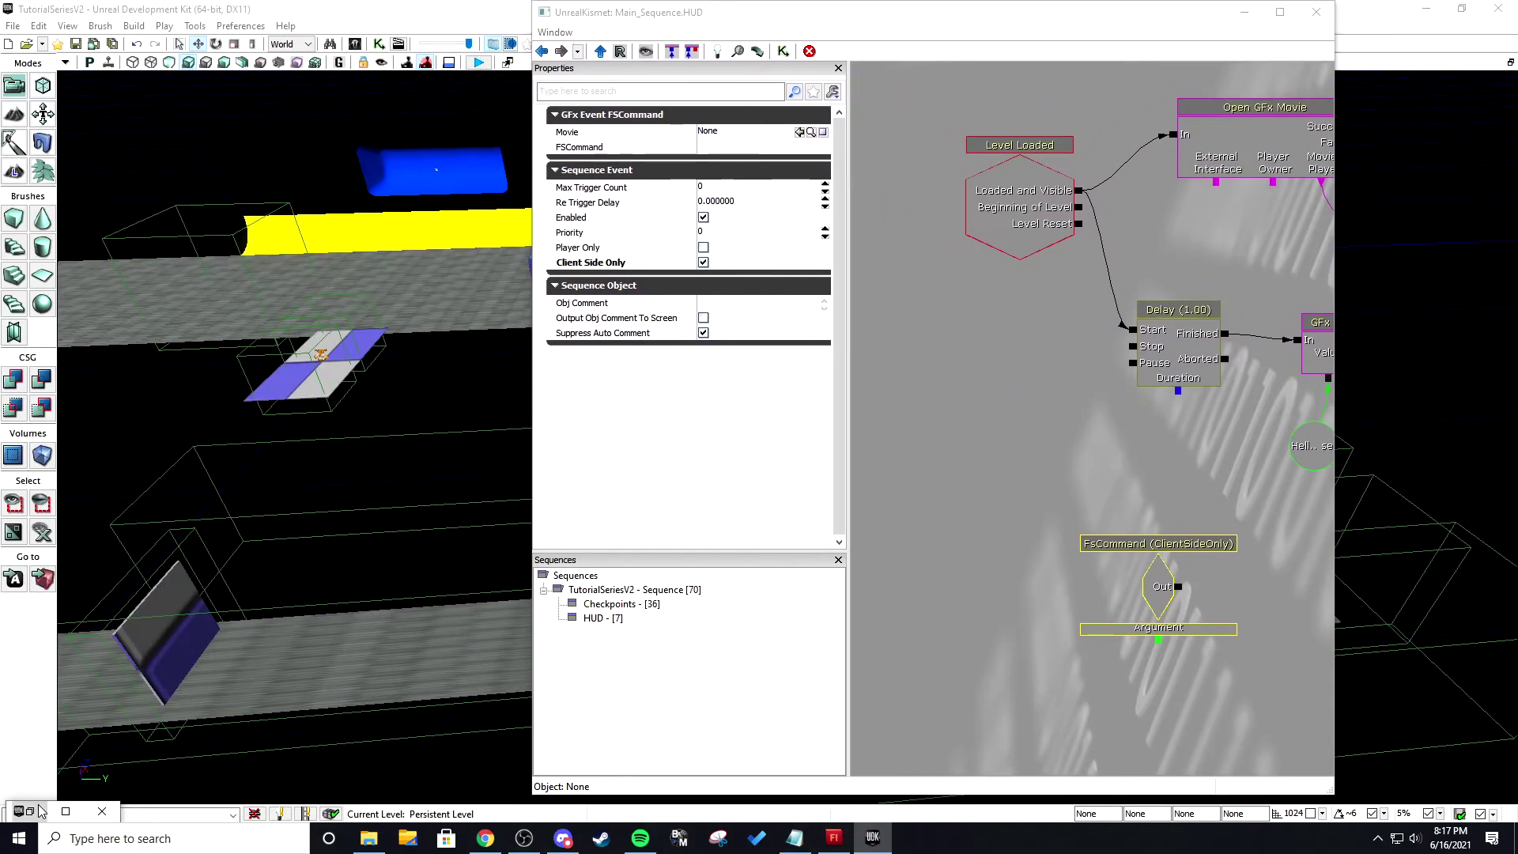
{"action": "left_click", "coordinate": [803, 136]}
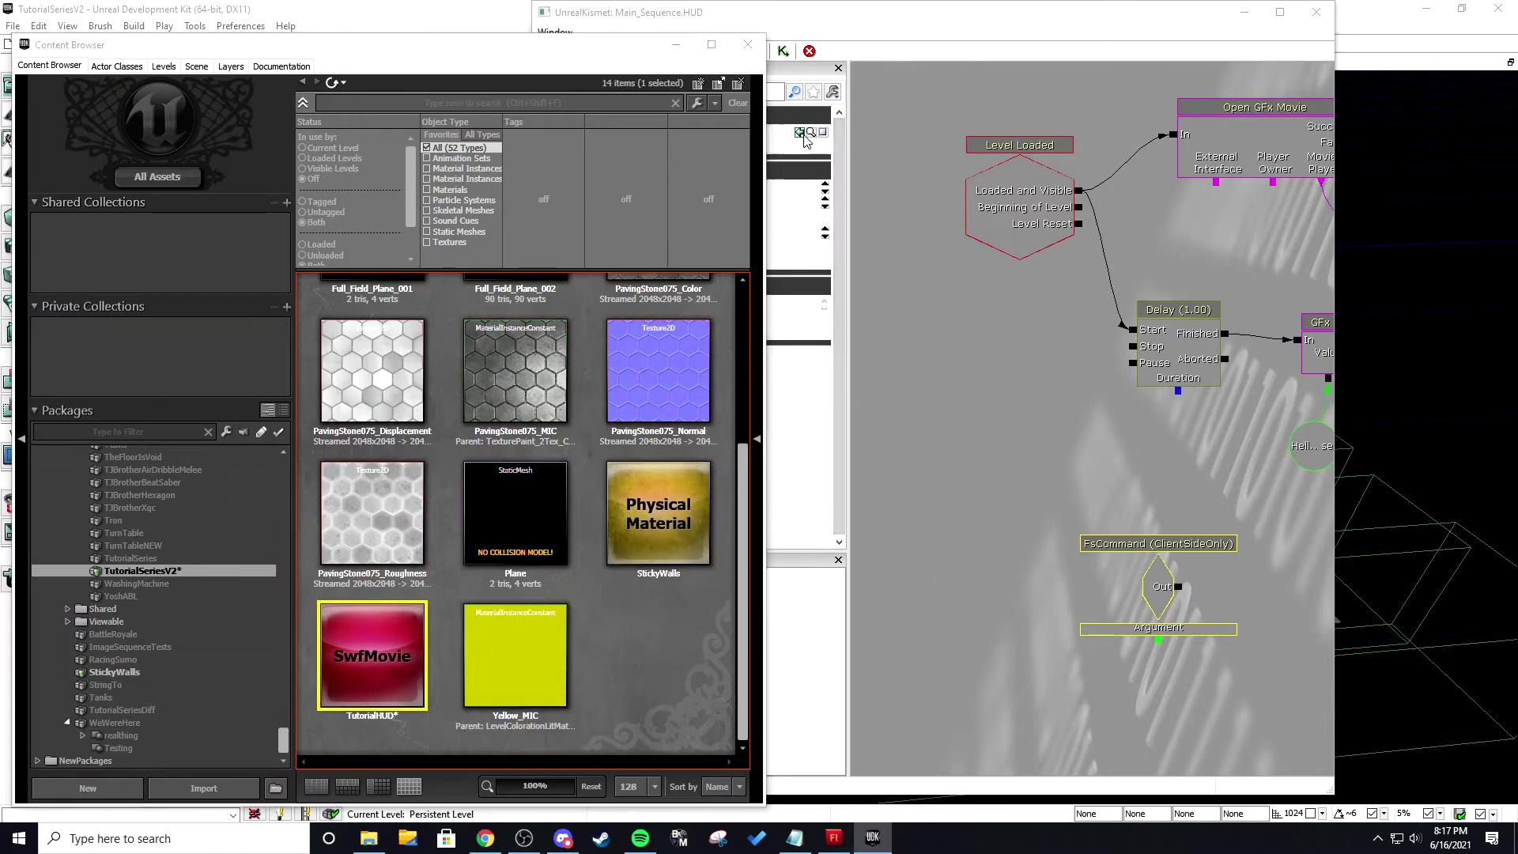
{"action": "left_click", "coordinate": [519, 58]}
{"action": "left_click", "coordinate": [676, 46]}
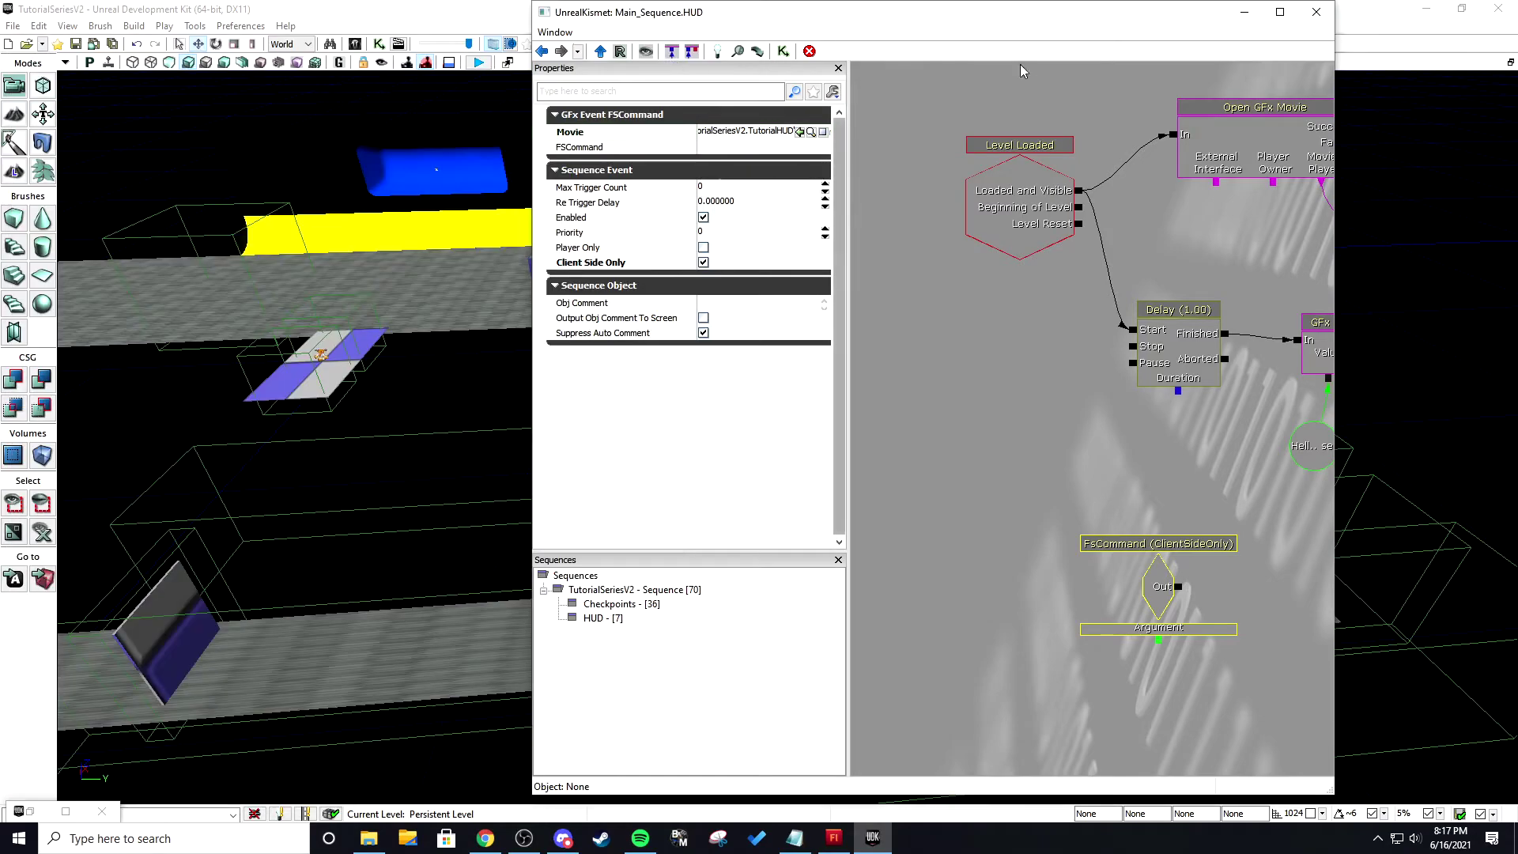
{"action": "left_click", "coordinate": [1267, 20]}
- Set the FsCommand event's FSCommand name to Signal
{"action": "left_click", "coordinate": [525, 501]}
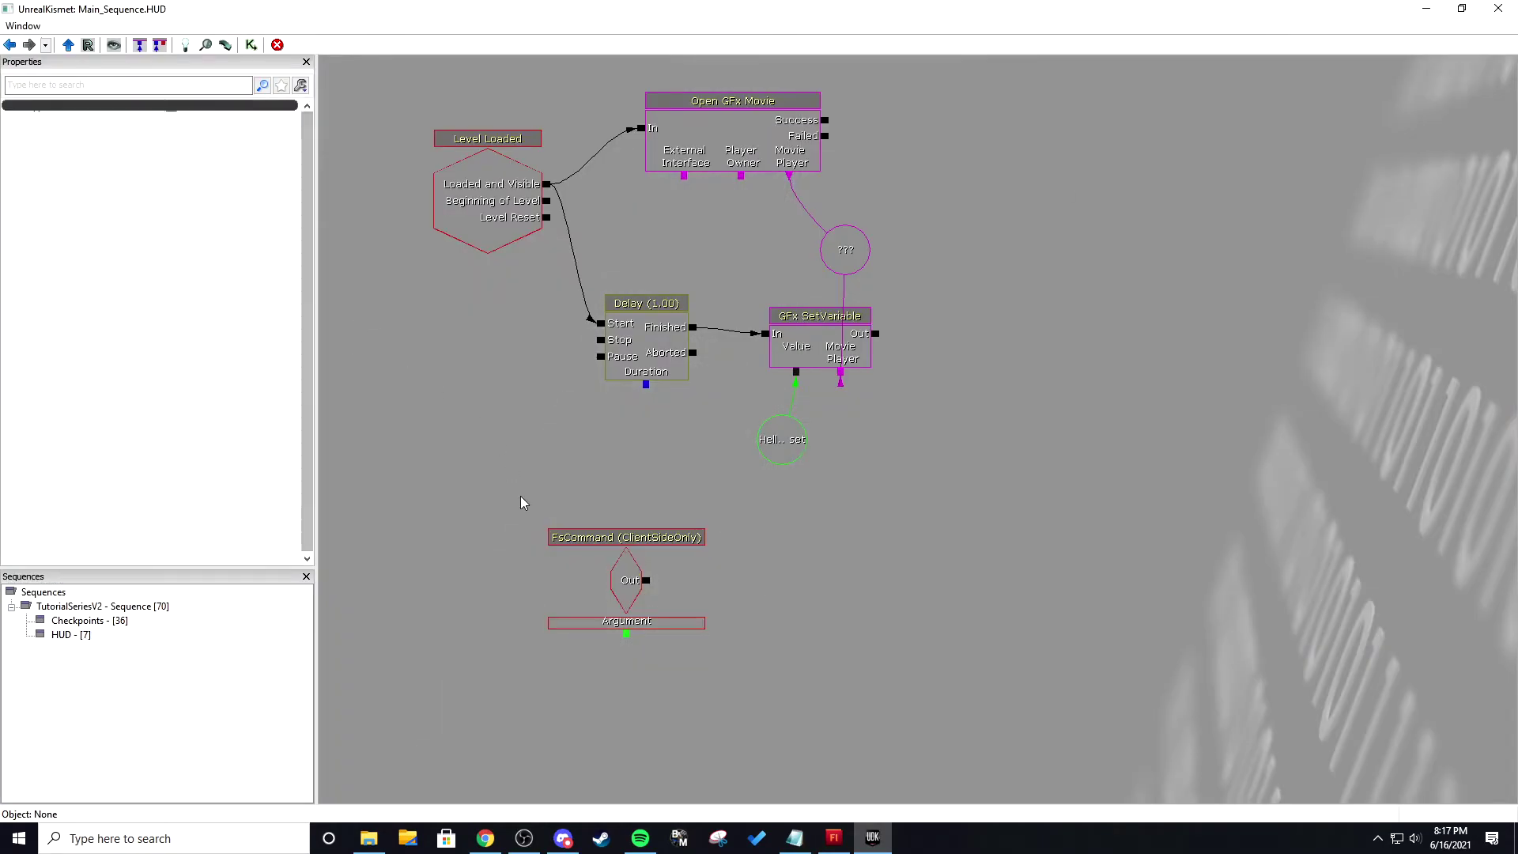
{"action": "left_click", "coordinate": [627, 583]}
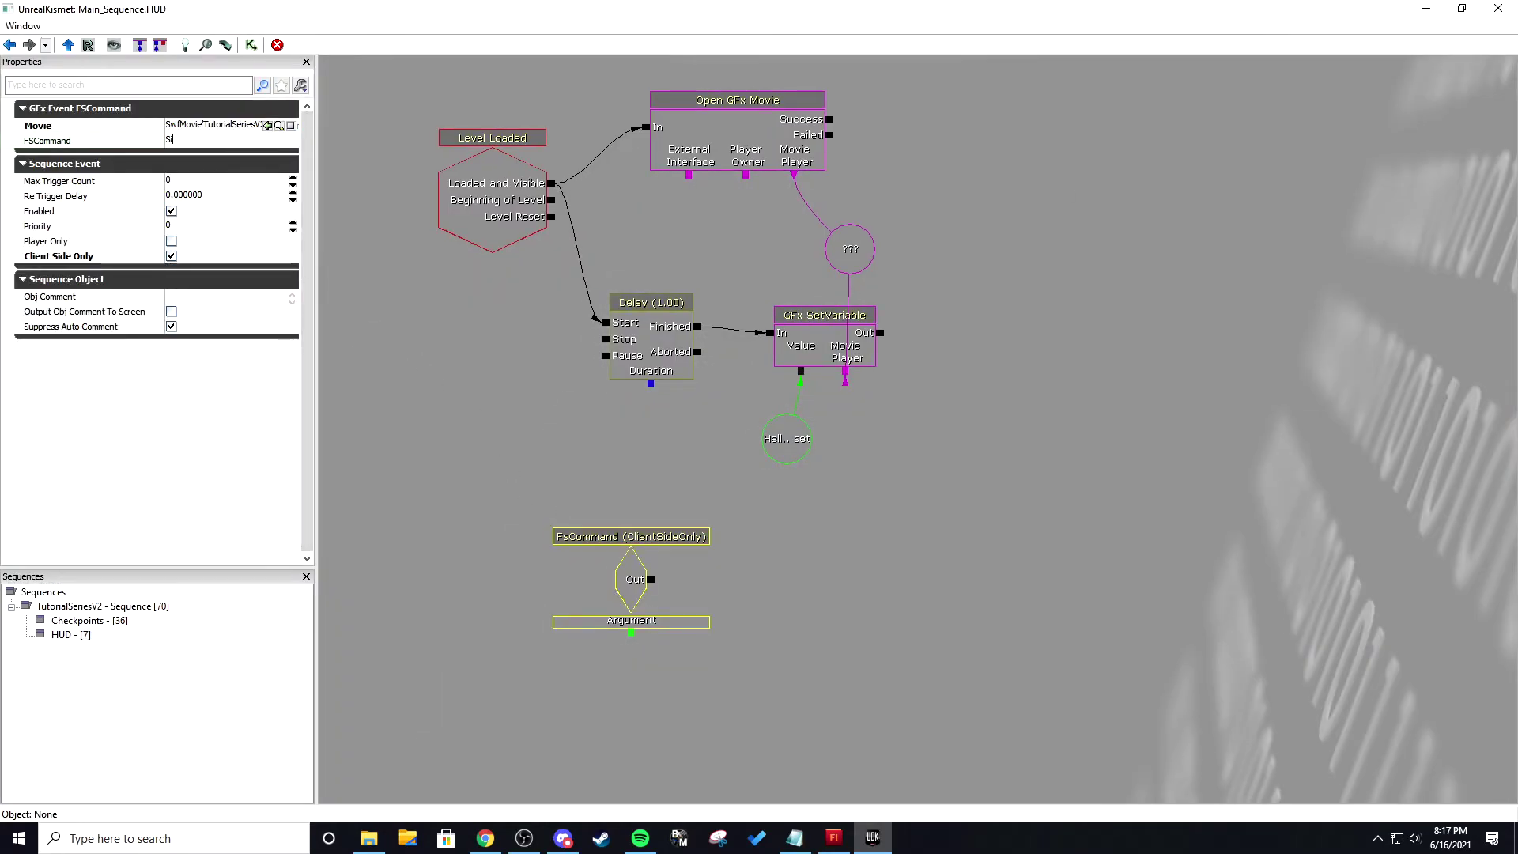
{"action": "key", "text": "Return"}
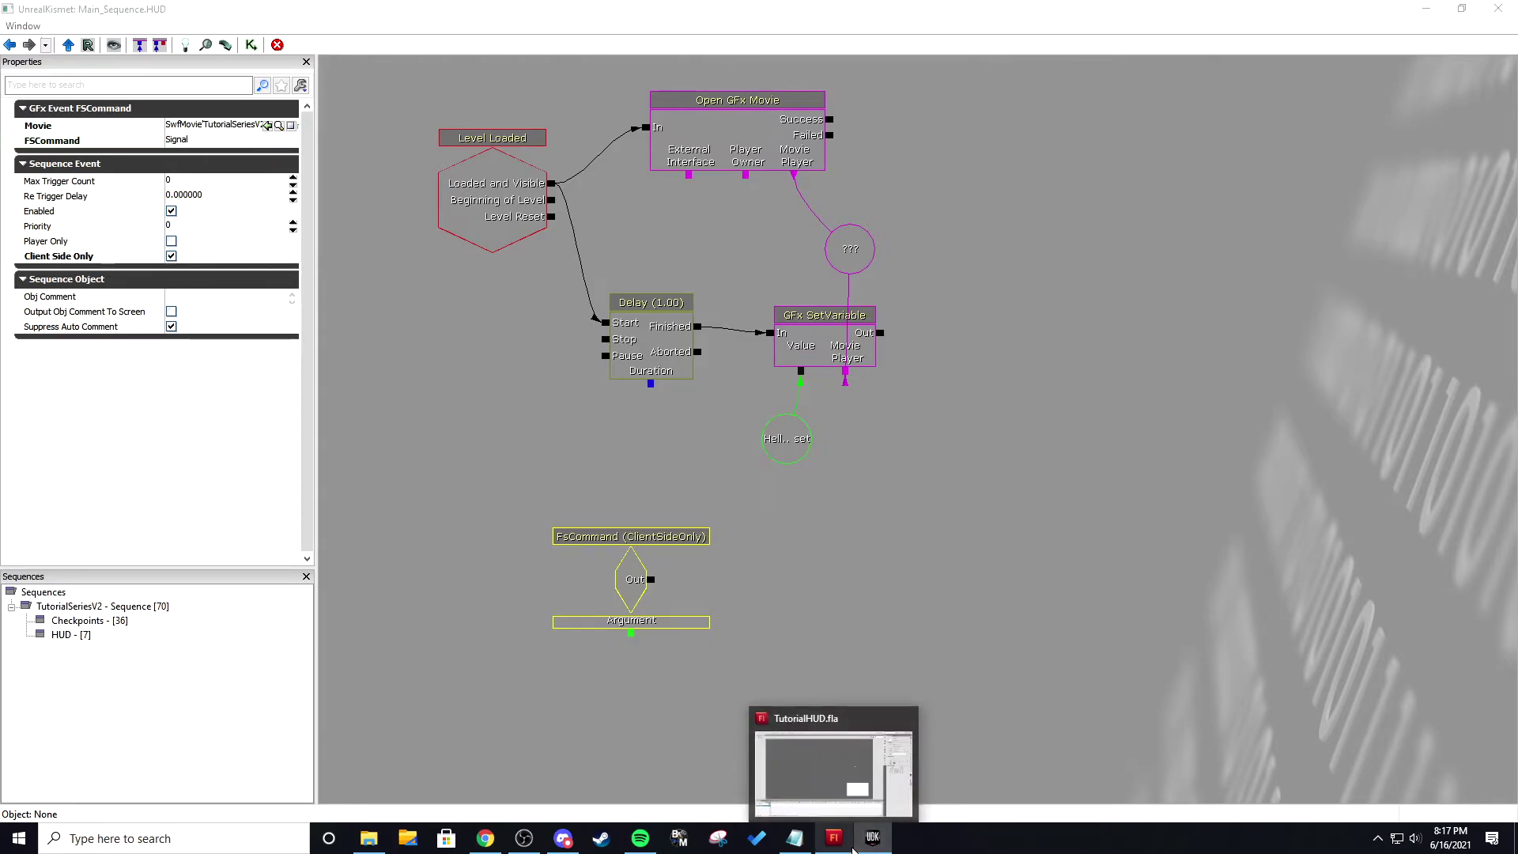
- Check the fscommand name in the Flash ActionScript against the event's name, and return to the Kismet HUD sequence
{"action": "left_click", "coordinate": [833, 837]}
{"action": "left_click", "coordinate": [1250, 58]}
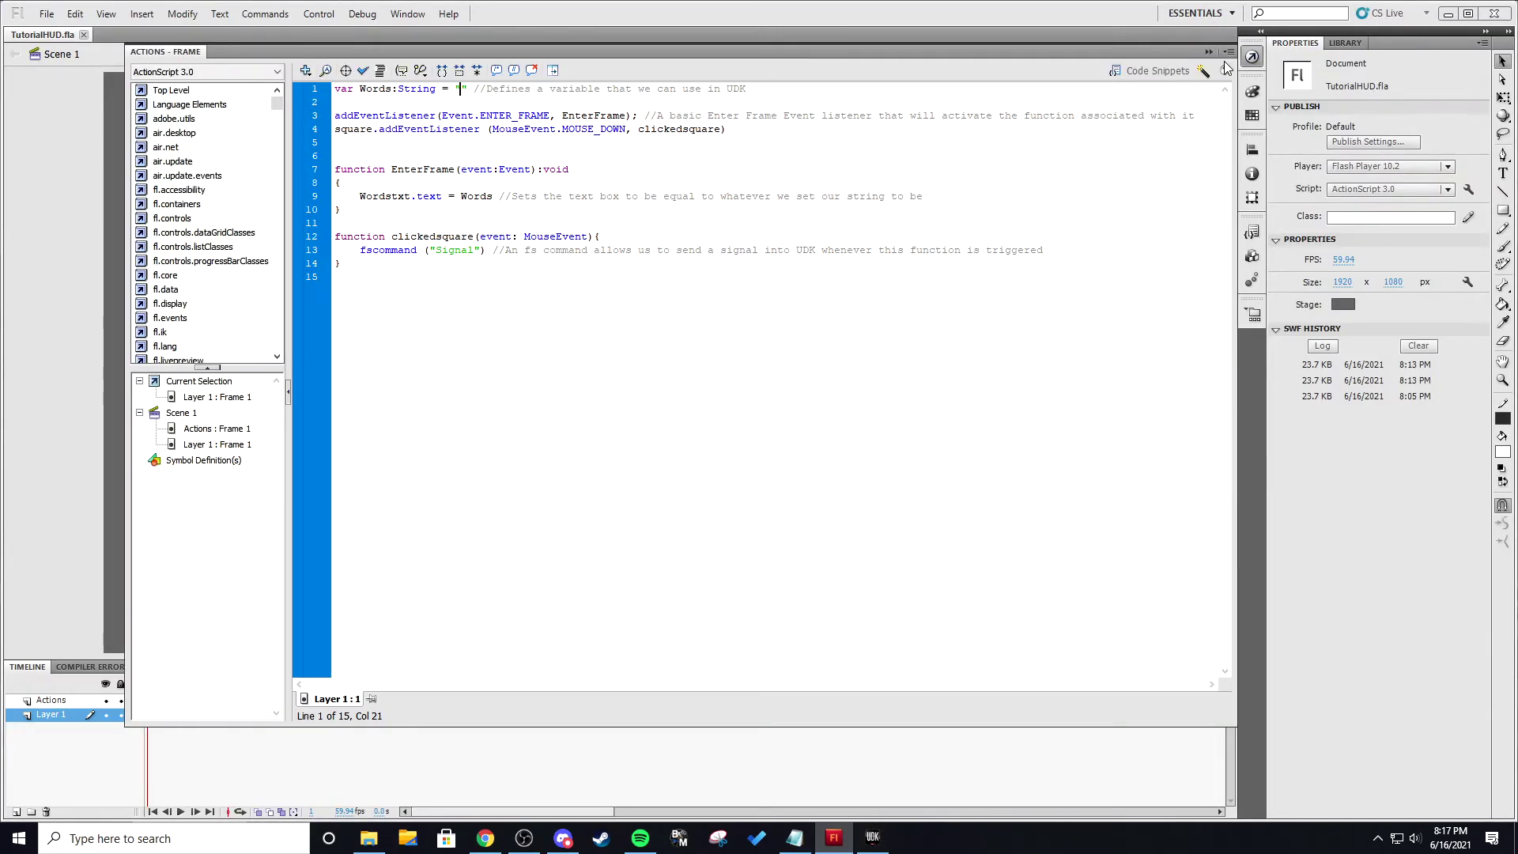
{"action": "double_click", "coordinate": [440, 257]}
{"action": "left_click", "coordinate": [872, 837]}
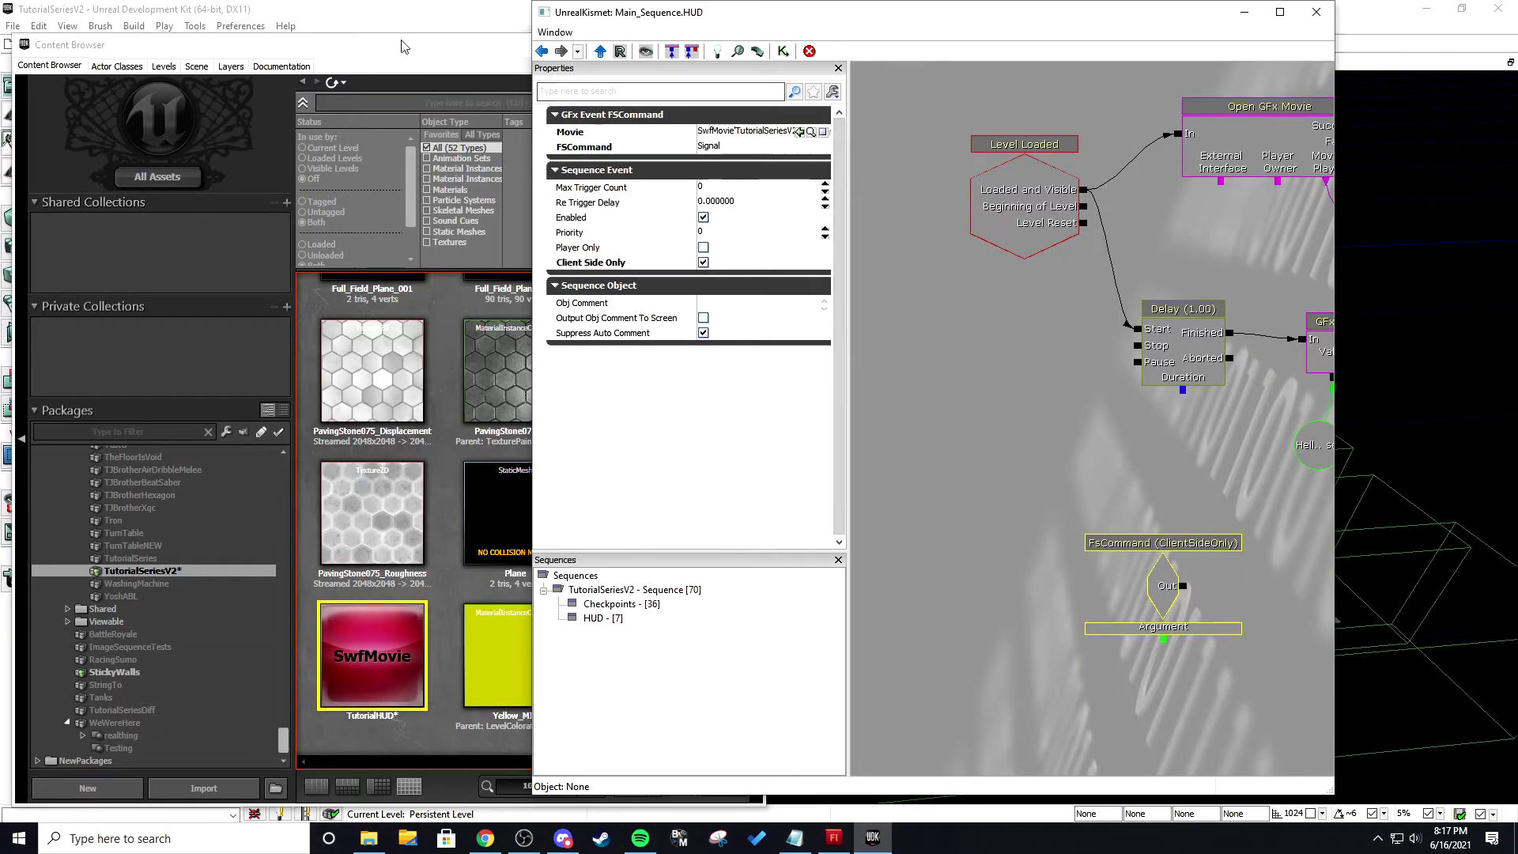
{"action": "left_click", "coordinate": [401, 45]}
{"action": "left_click", "coordinate": [676, 44]}
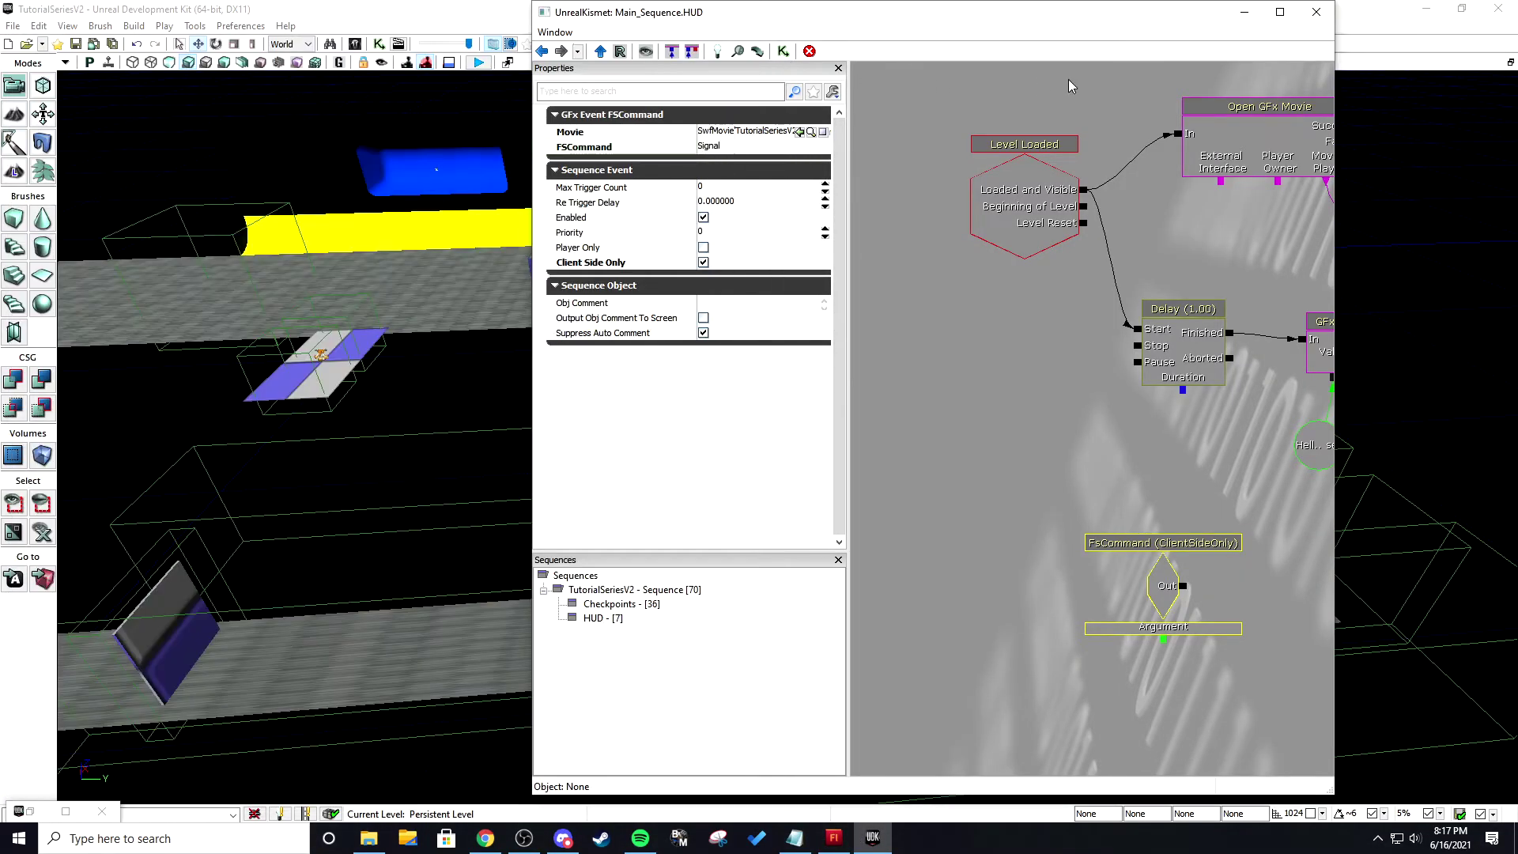
{"action": "left_click", "coordinate": [1280, 12]}
- Add a Draw Text action beside the FsCommand event and connect the event's Out to its Show input
{"action": "left_click_drag", "start_coordinate": [620, 458], "coordinate": [583, 424]}
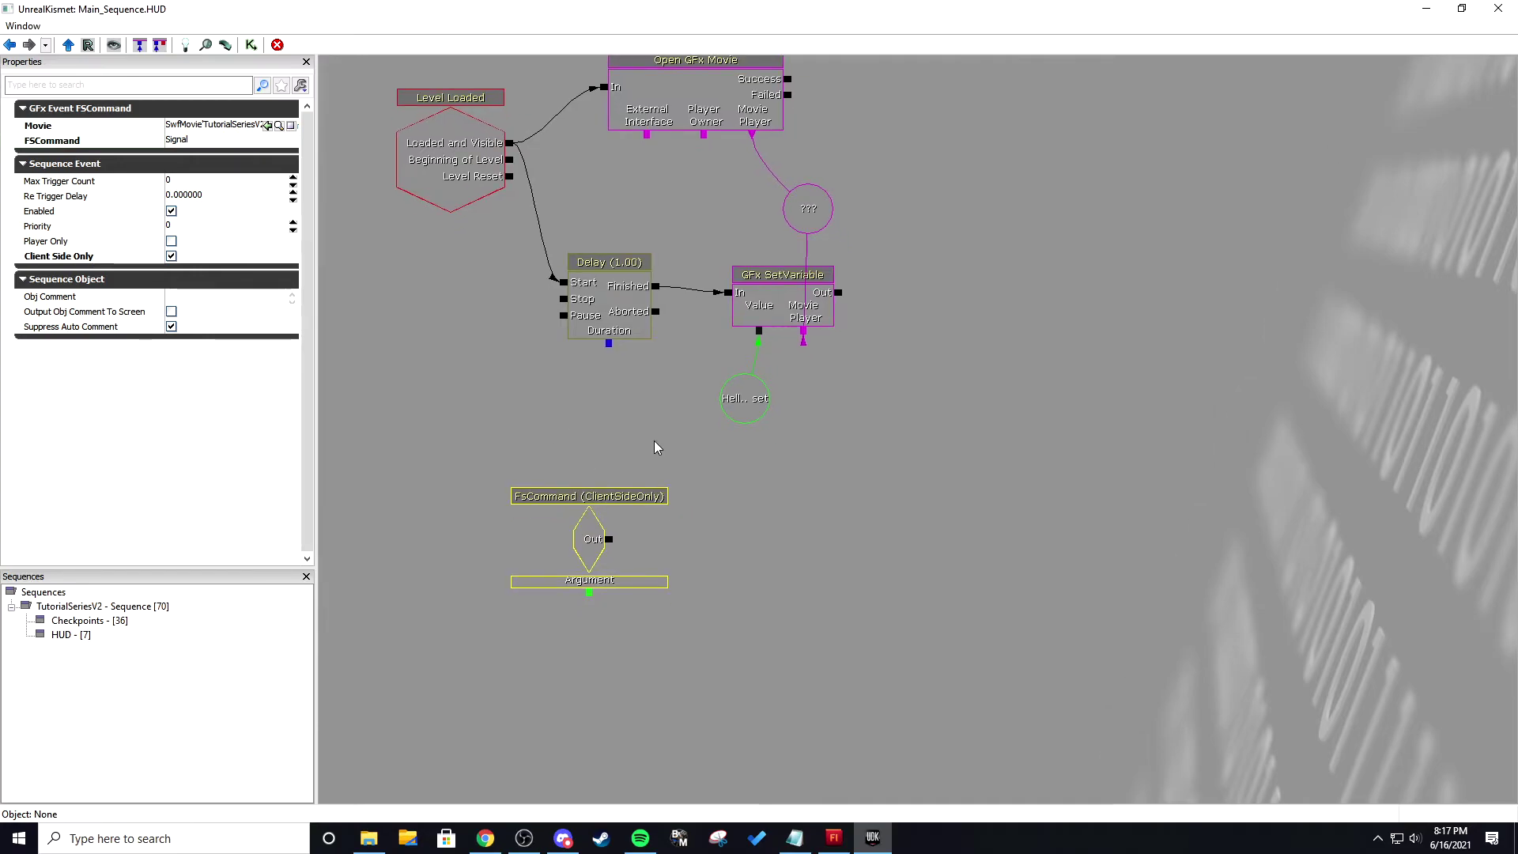
{"action": "left_click", "coordinate": [629, 442]}
{"action": "left_click_drag", "start_coordinate": [693, 565], "coordinate": [687, 406]}
{"action": "right_click", "coordinate": [726, 379]}
{"action": "mouse_move", "coordinate": [786, 394]}
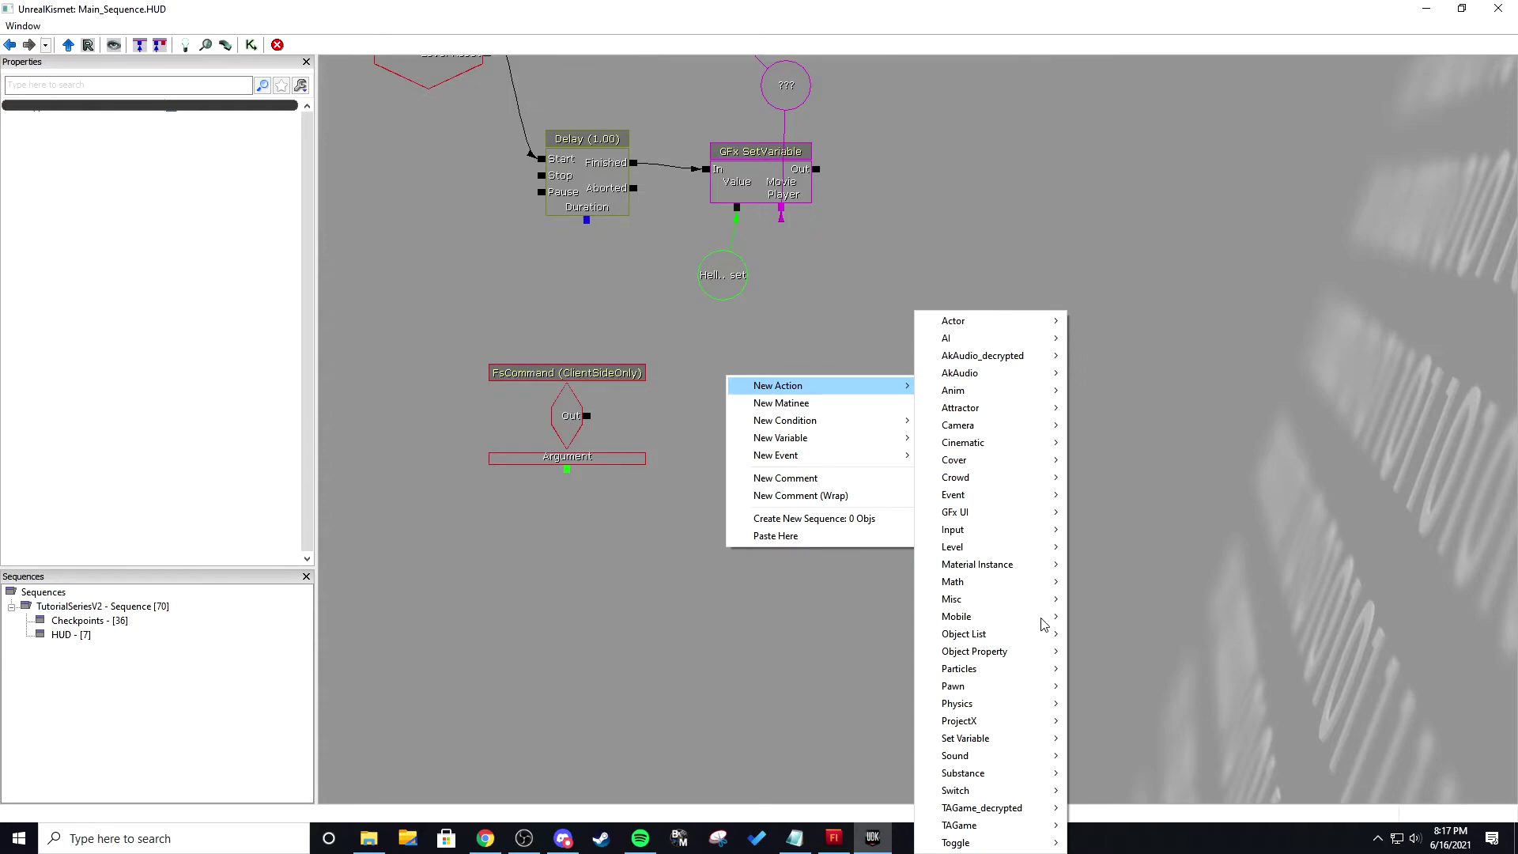
{"action": "mouse_move", "coordinate": [1007, 600]}
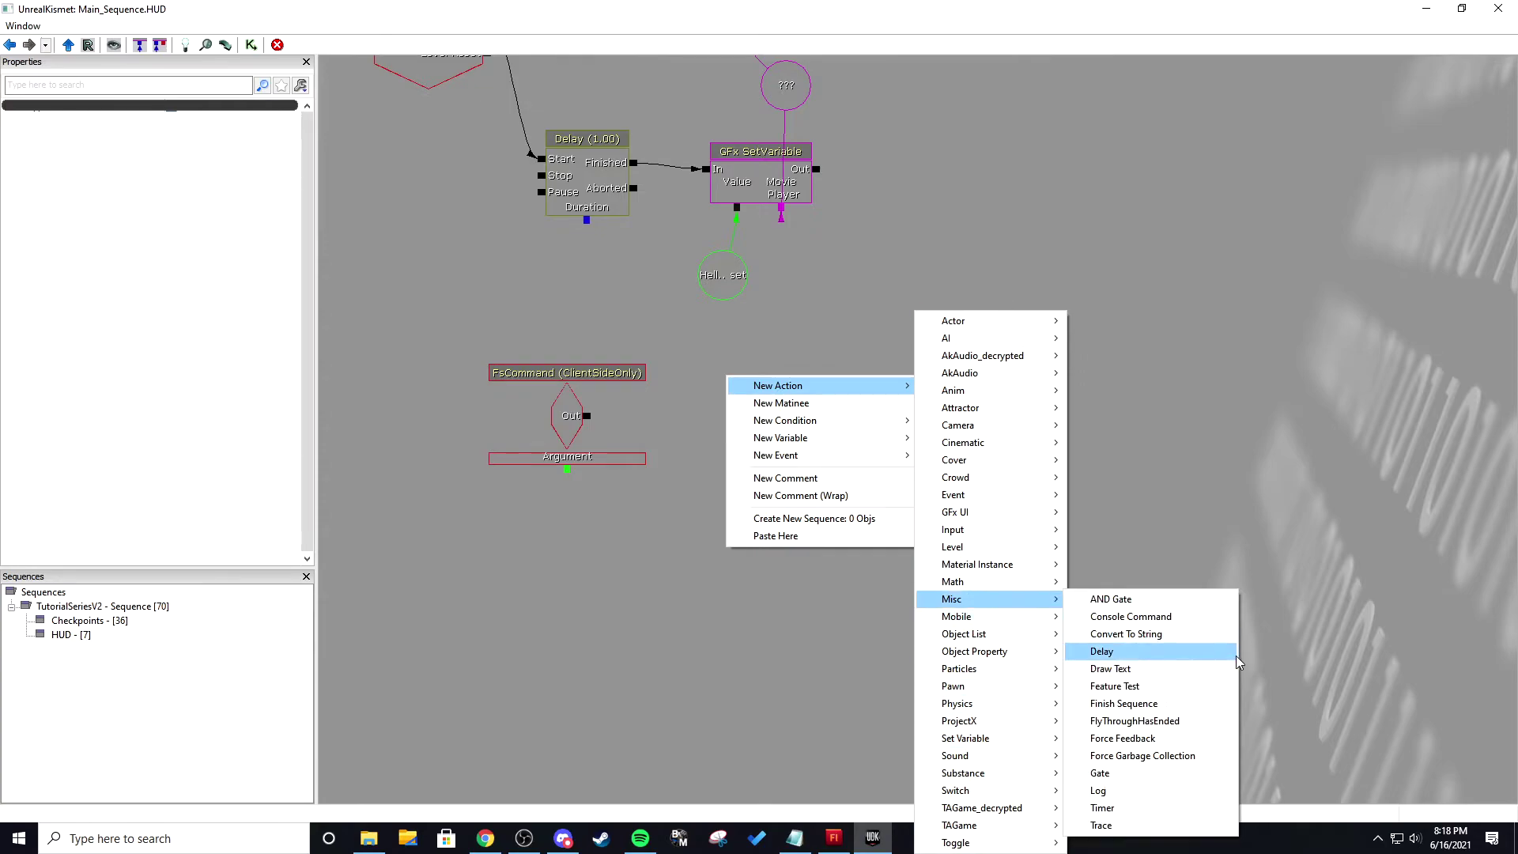
{"action": "left_click", "coordinate": [1190, 671]}
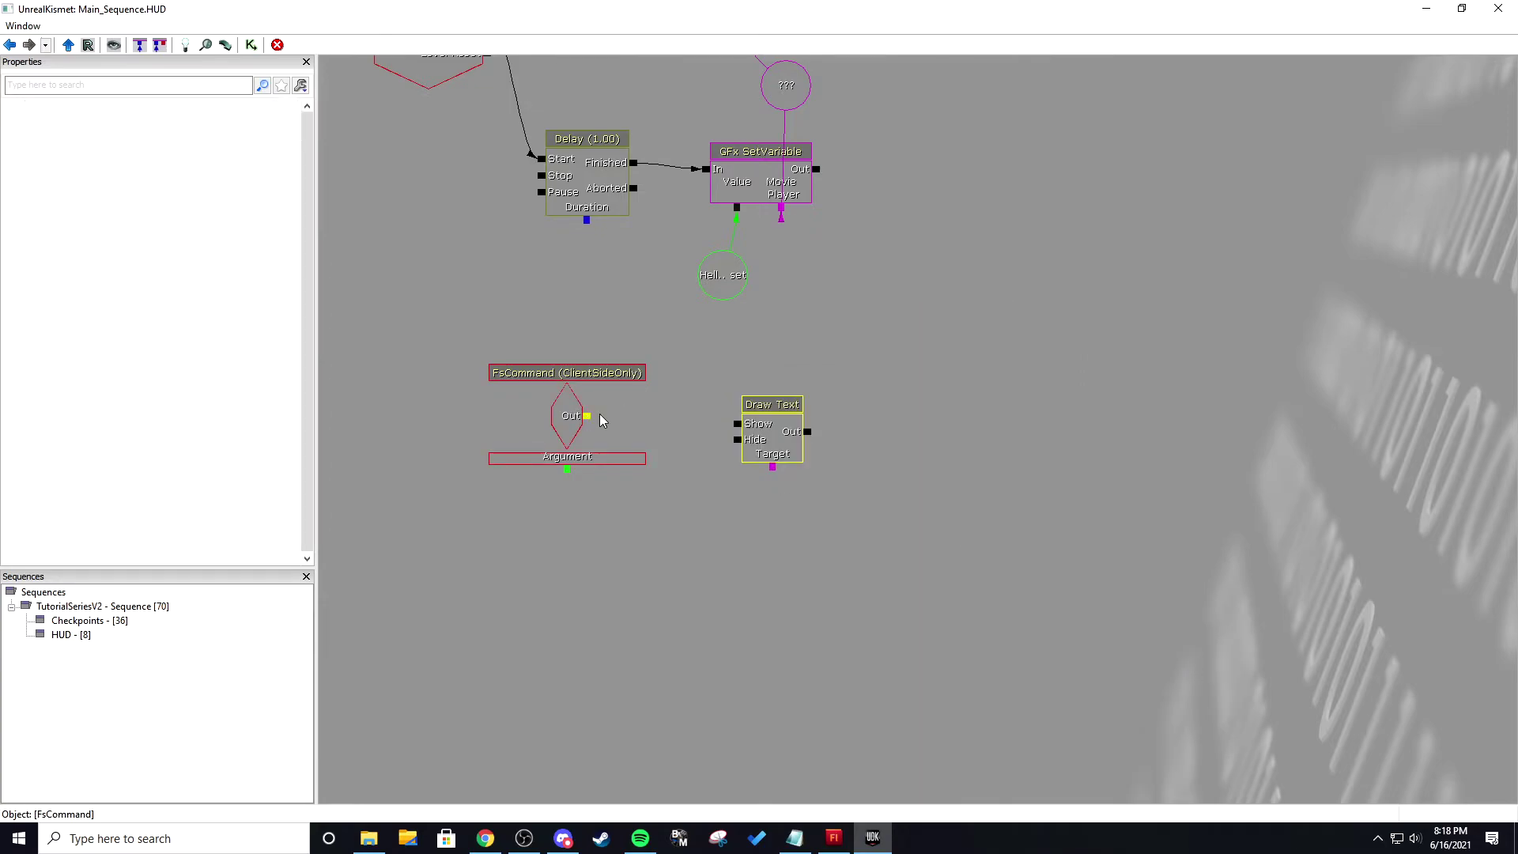
{"action": "left_click_drag", "start_coordinate": [589, 416], "coordinate": [737, 423]}
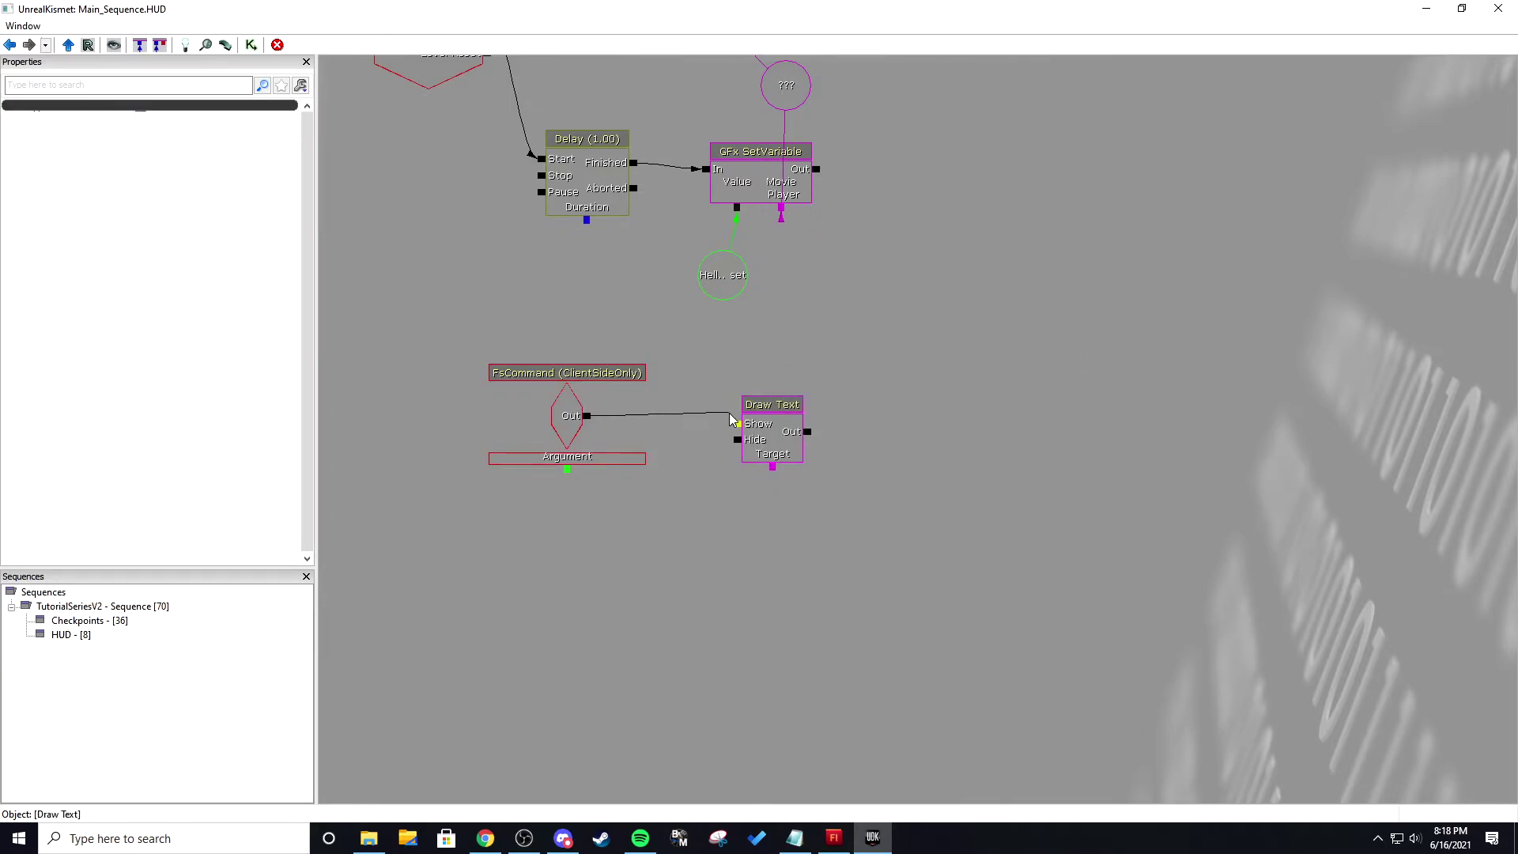
- Create an All Players variable on Draw Text's Target connector and place it below the action
{"action": "key", "text": "p"}
{"action": "left_click", "coordinate": [774, 469]}
{"action": "left_click", "coordinate": [830, 510]}
{"action": "left_click_drag", "start_coordinate": [817, 504], "coordinate": [824, 558]}
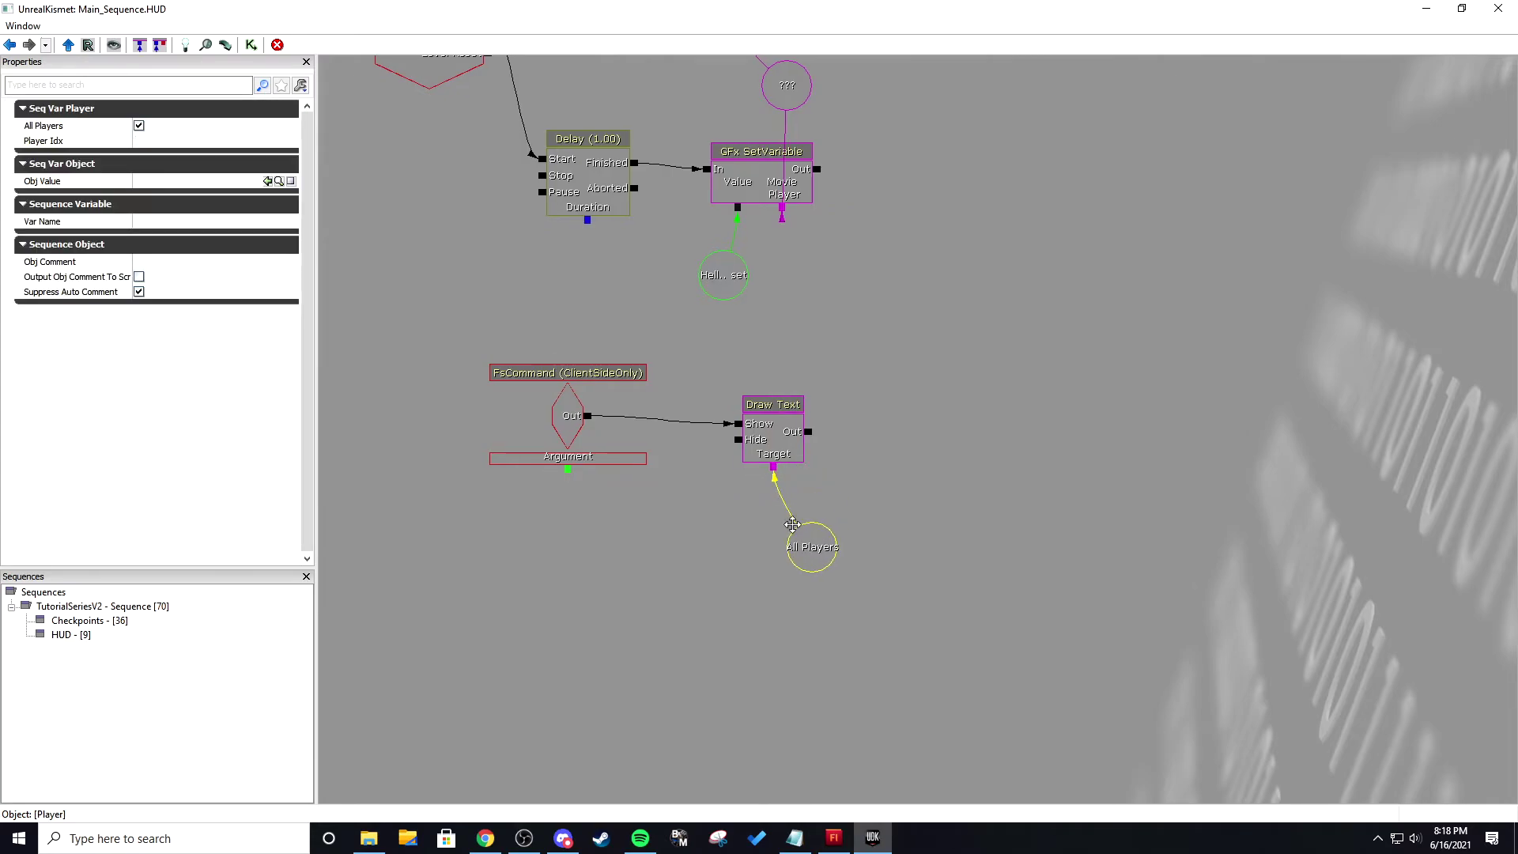
- Set the Draw Text action's message offset to X -200 and Y 100
{"action": "left_click", "coordinate": [773, 431]}
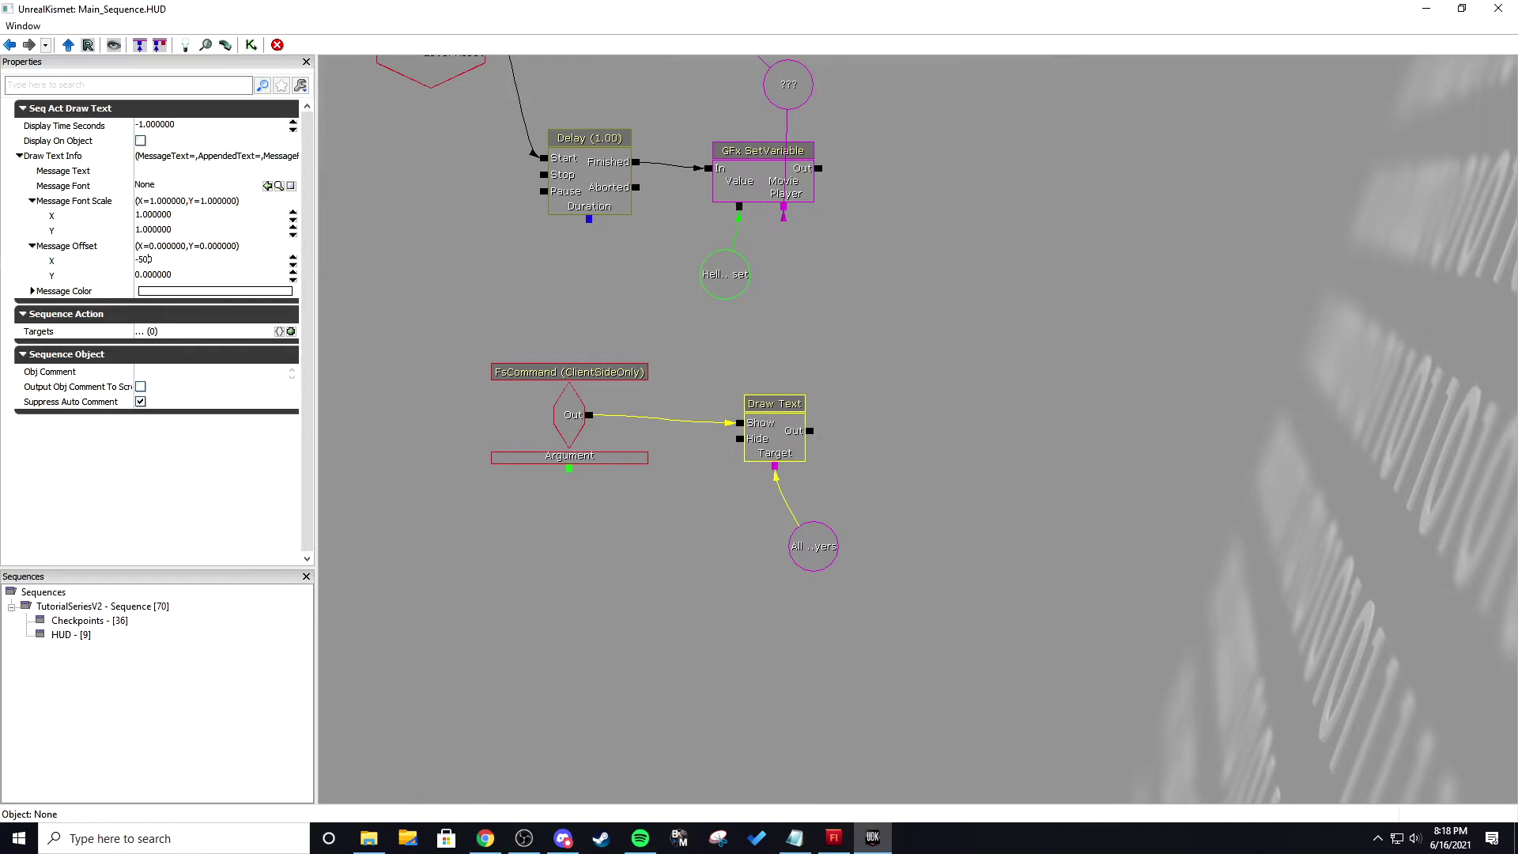
{"action": "left_click", "coordinate": [177, 272]}
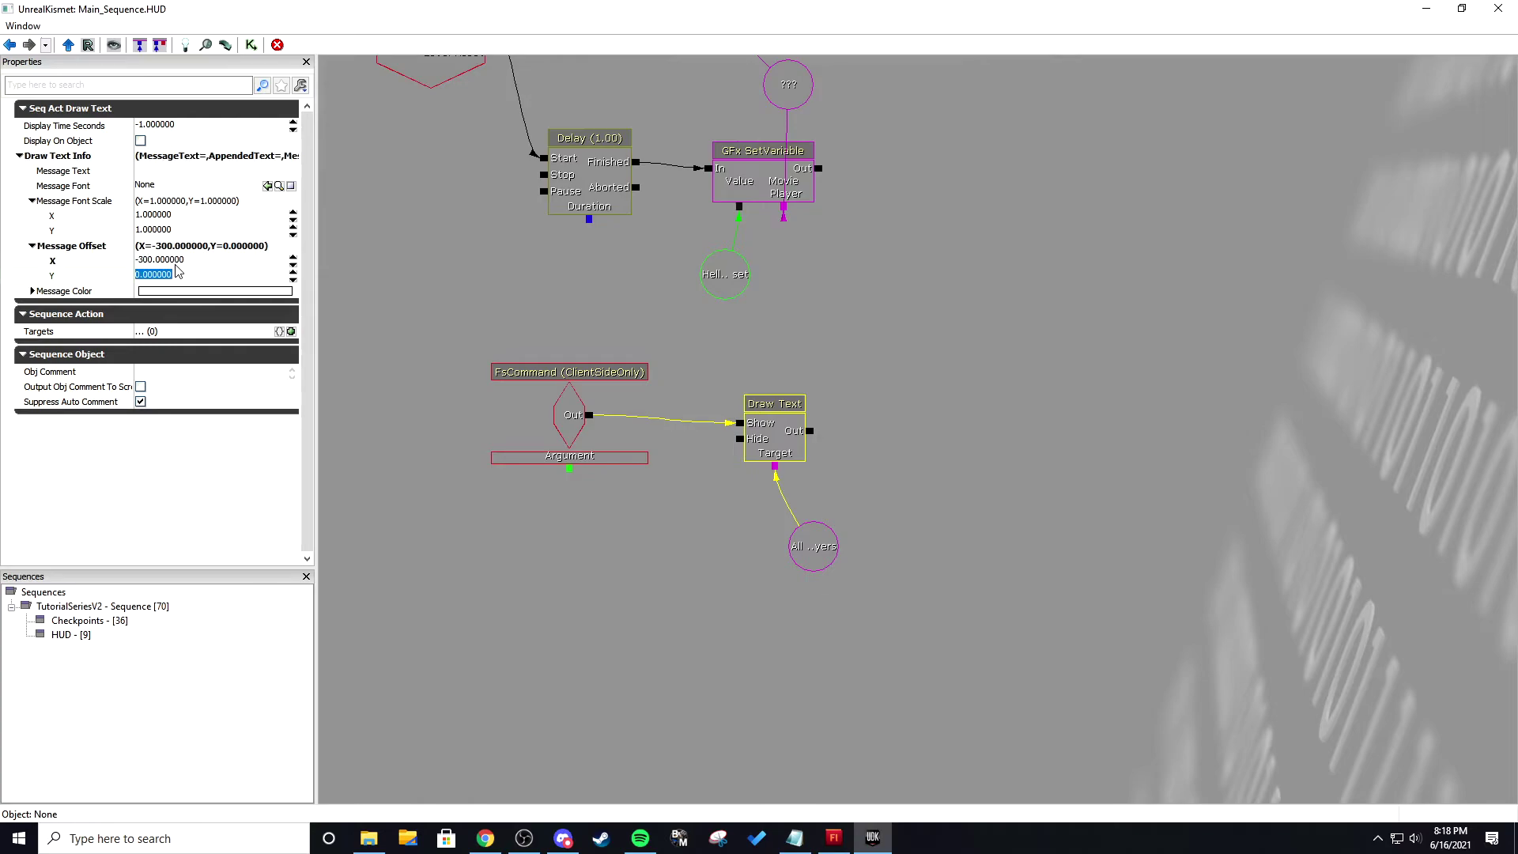
{"action": "key", "text": "Return"}
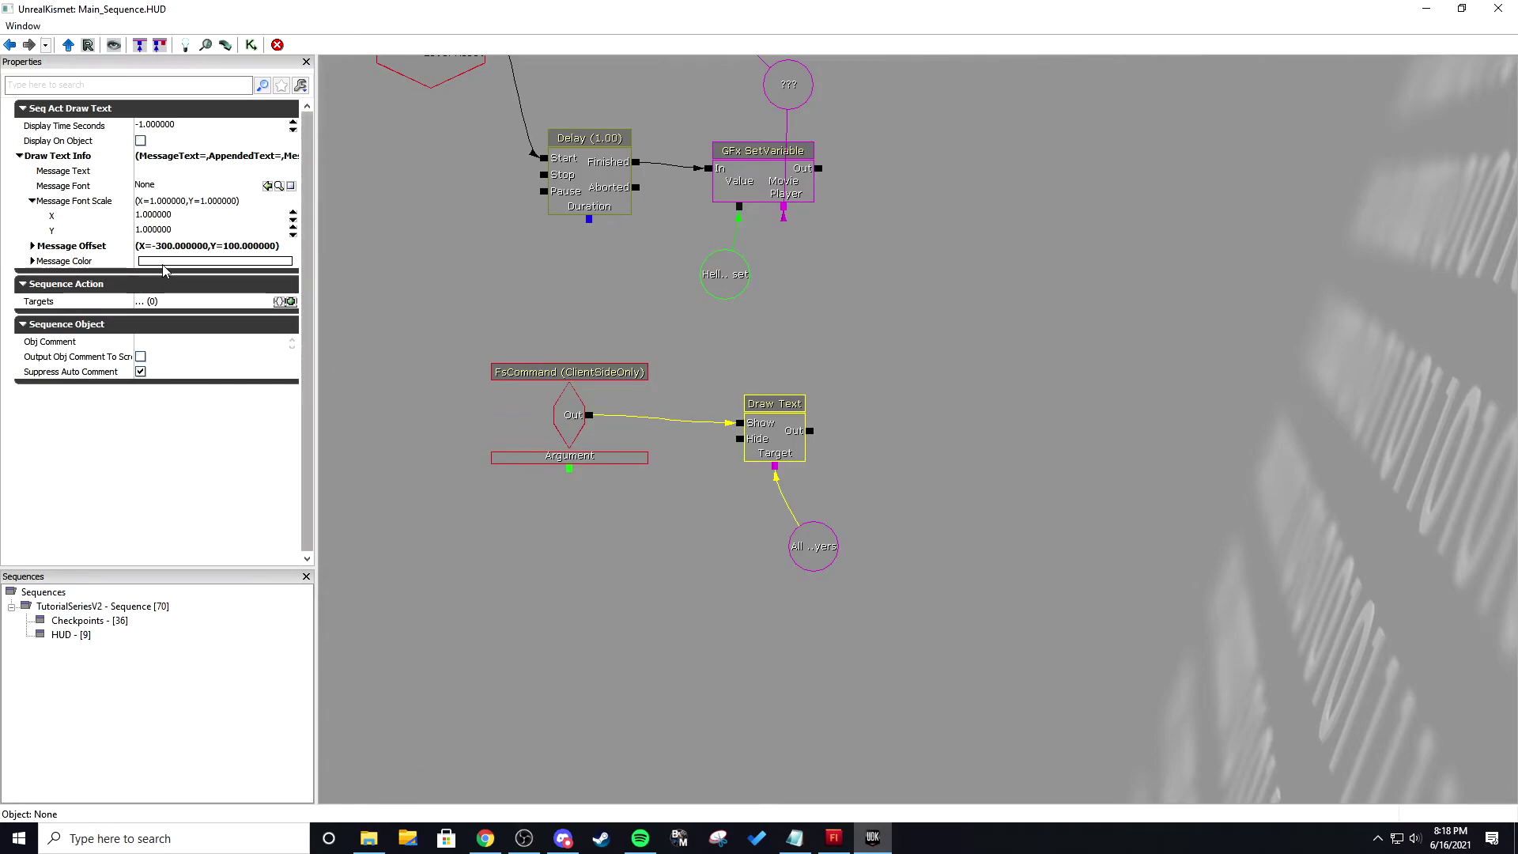
{"action": "left_click", "coordinate": [124, 247]}
{"action": "left_click", "coordinate": [165, 260]}
{"action": "type", "text": "-200.000000"}
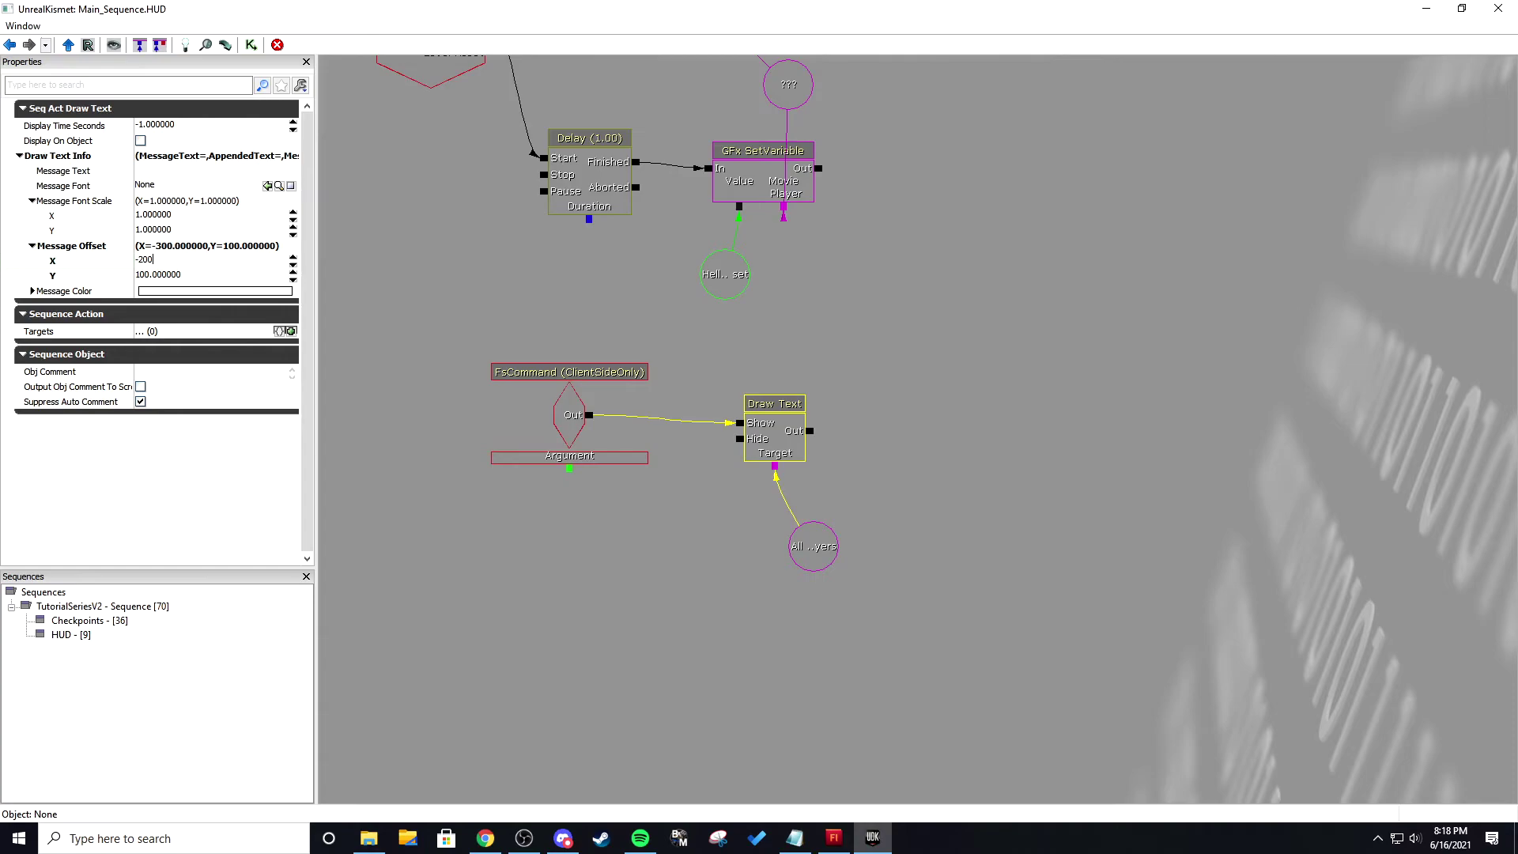
- Set Draw Text's display time to 2 seconds and its message text to "Button is pressed"
{"action": "left_click", "coordinate": [158, 173]}
{"action": "key", "text": "Return"}
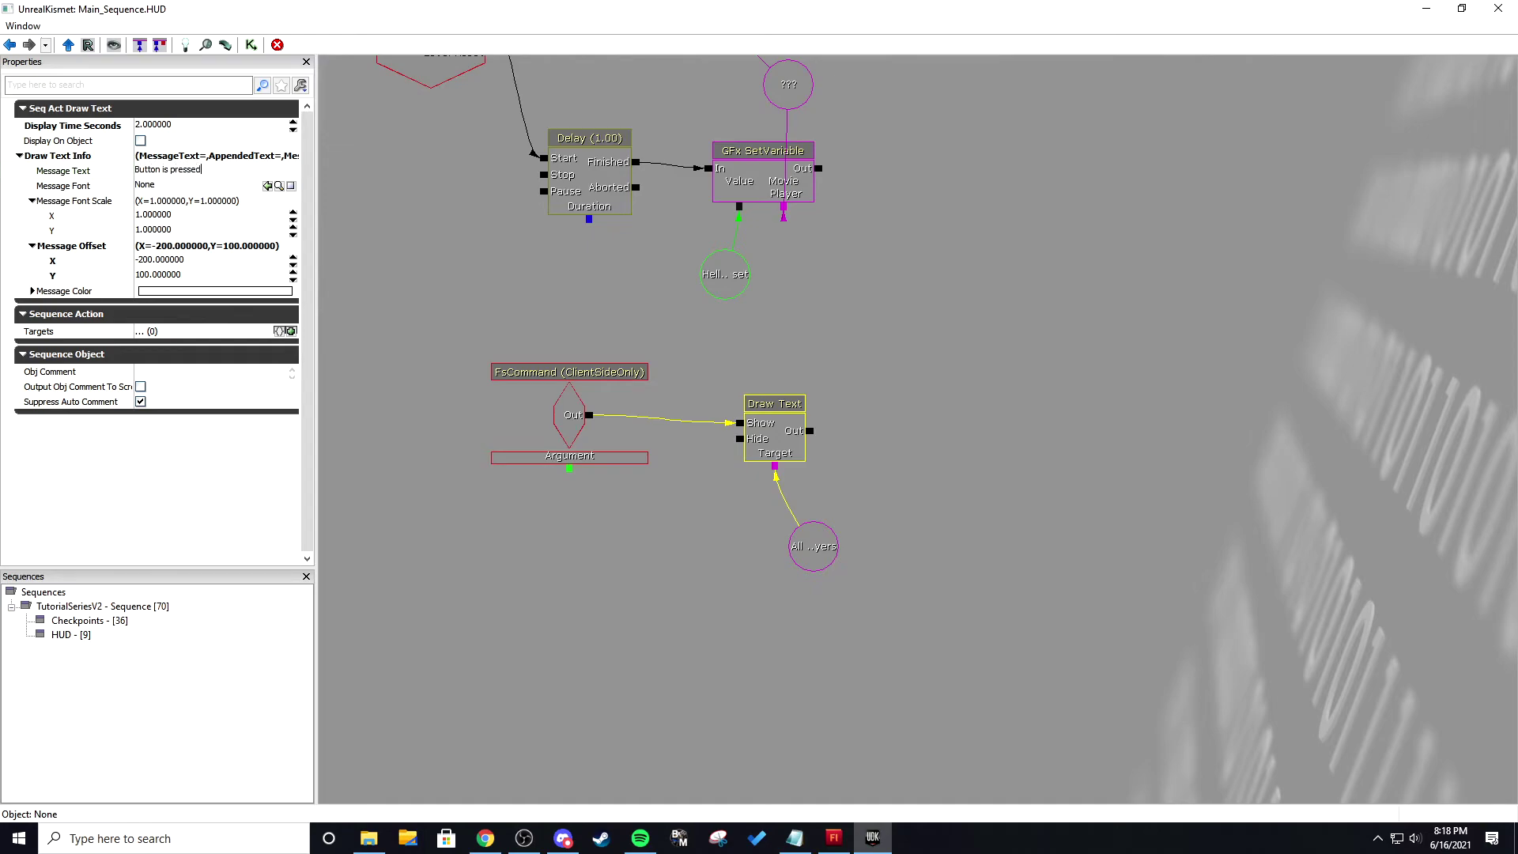
{"action": "key", "text": "Return"}
{"action": "left_click_drag", "start_coordinate": [874, 227], "coordinate": [1056, 333]}
- Play the level in the editor viewport to test the HUD text and white square, and end the play session
{"action": "left_click", "coordinate": [1426, 9]}
{"action": "left_click_drag", "start_coordinate": [965, 430], "coordinate": [759, 420]}
{"action": "key", "text": "w"}
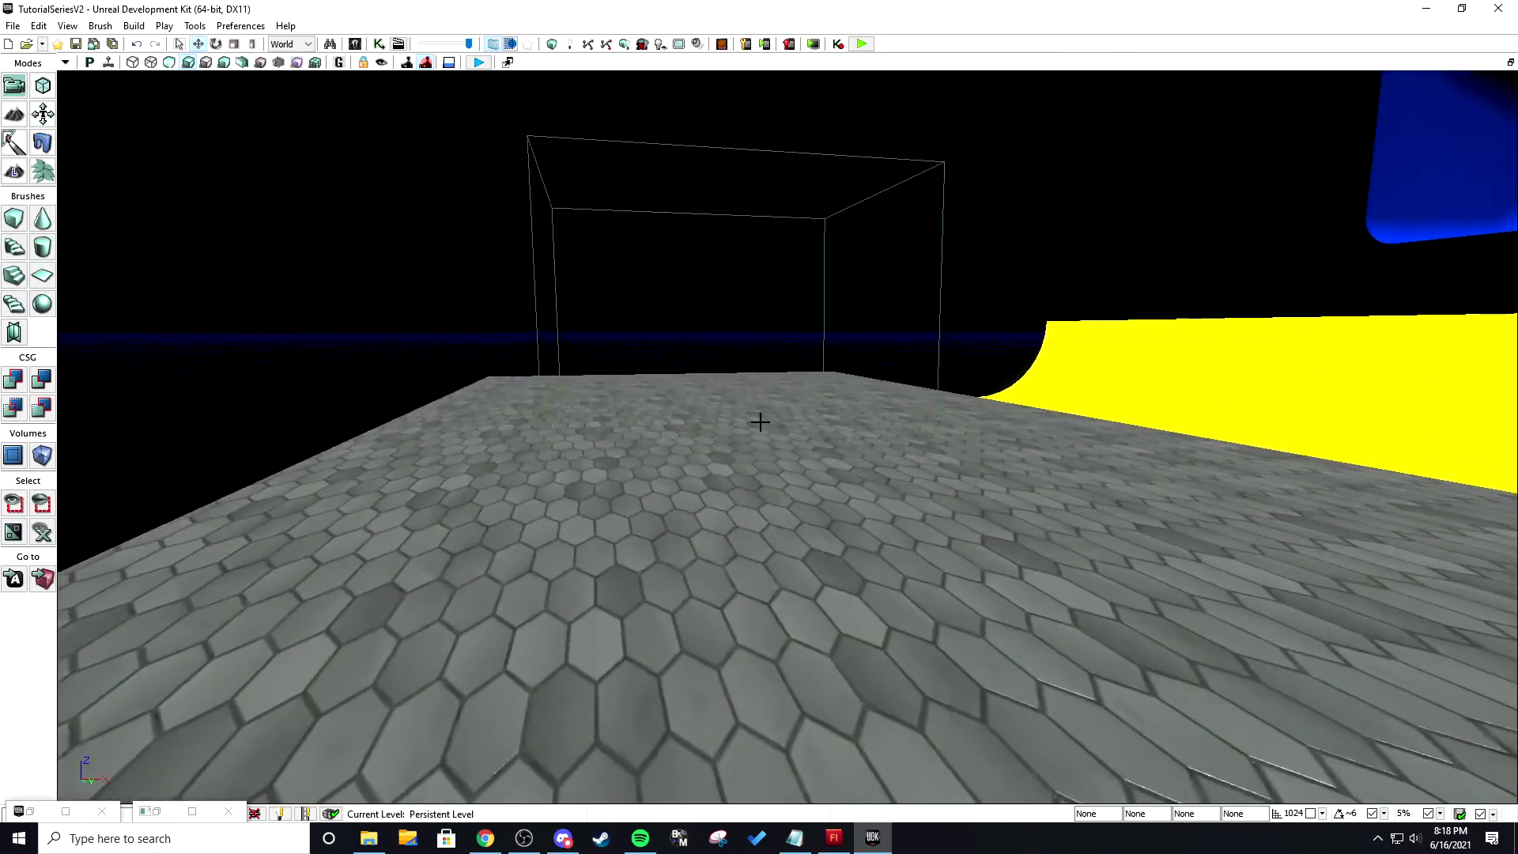
{"action": "left_click", "coordinate": [479, 64]}
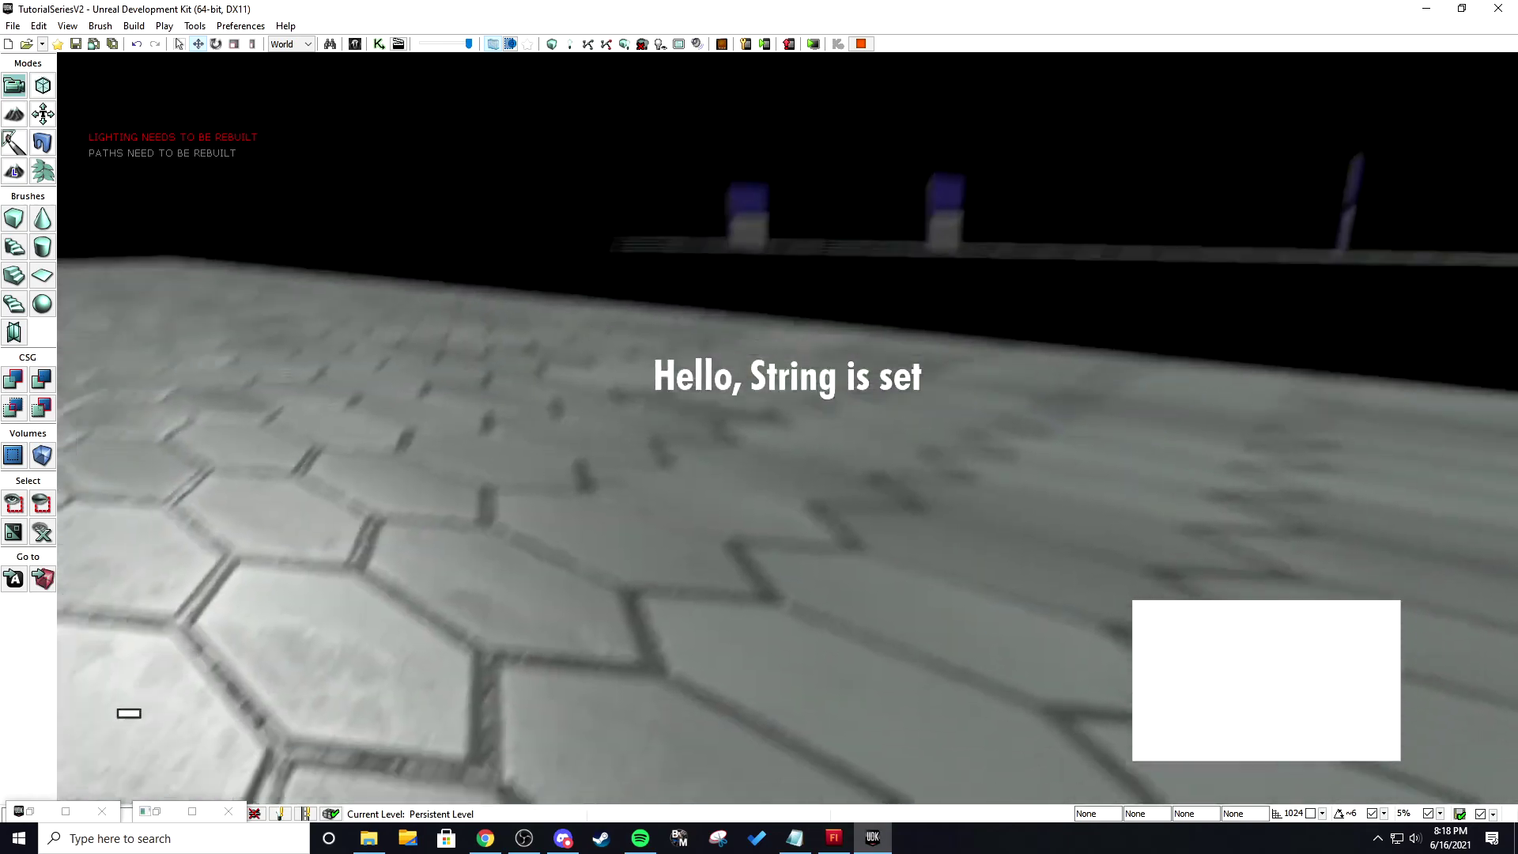
{"action": "key", "text": "w"}
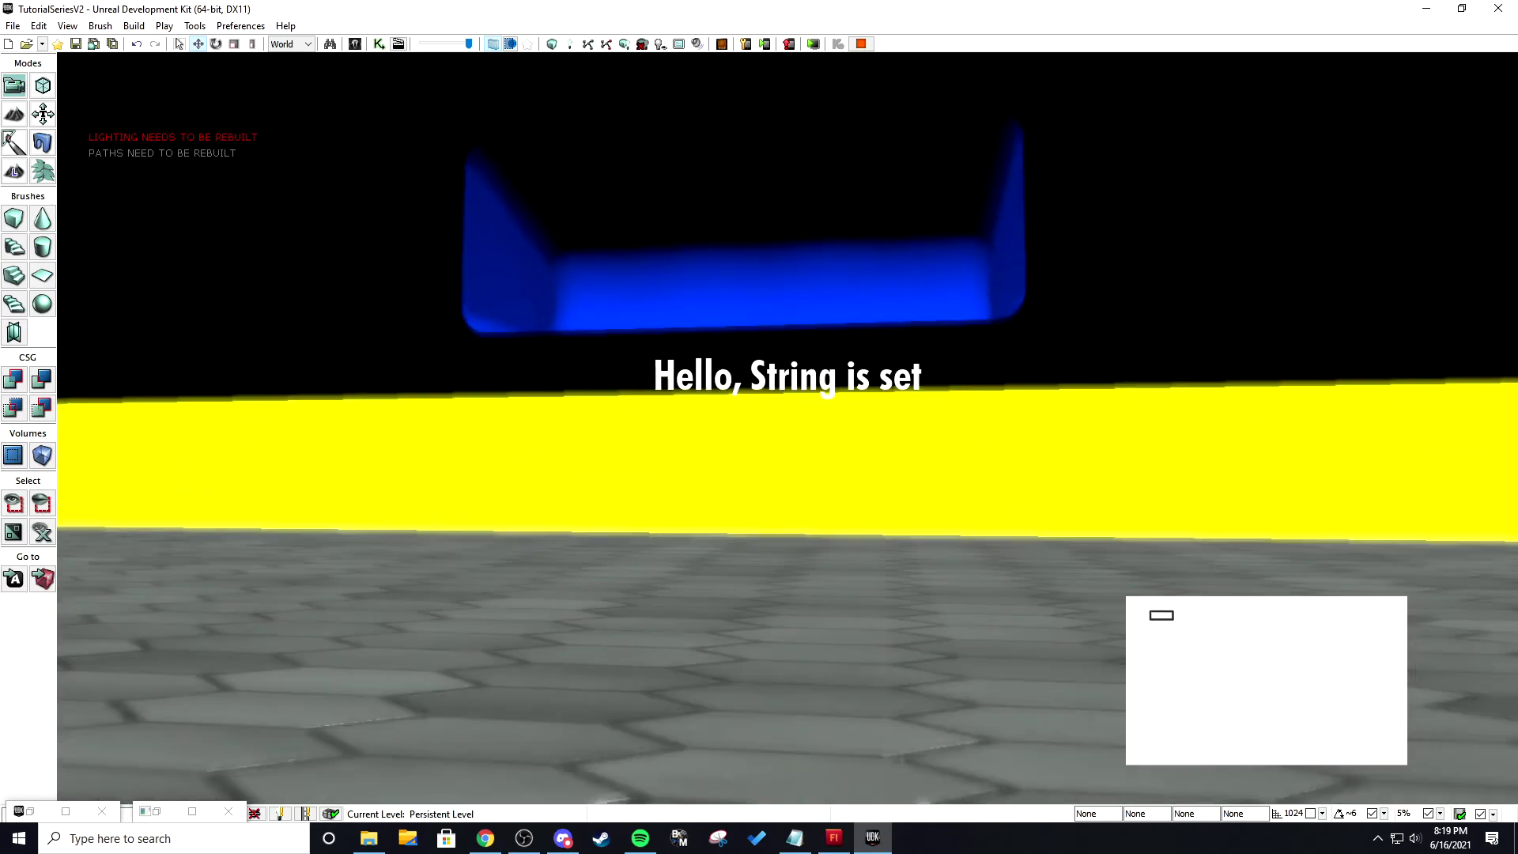
{"action": "key", "text": "Escape"}
- Reopen the Kismet HUD sequence and review the FsCommand, Draw Text and GFx SetVariable node connections
{"action": "left_click", "coordinate": [197, 813]}
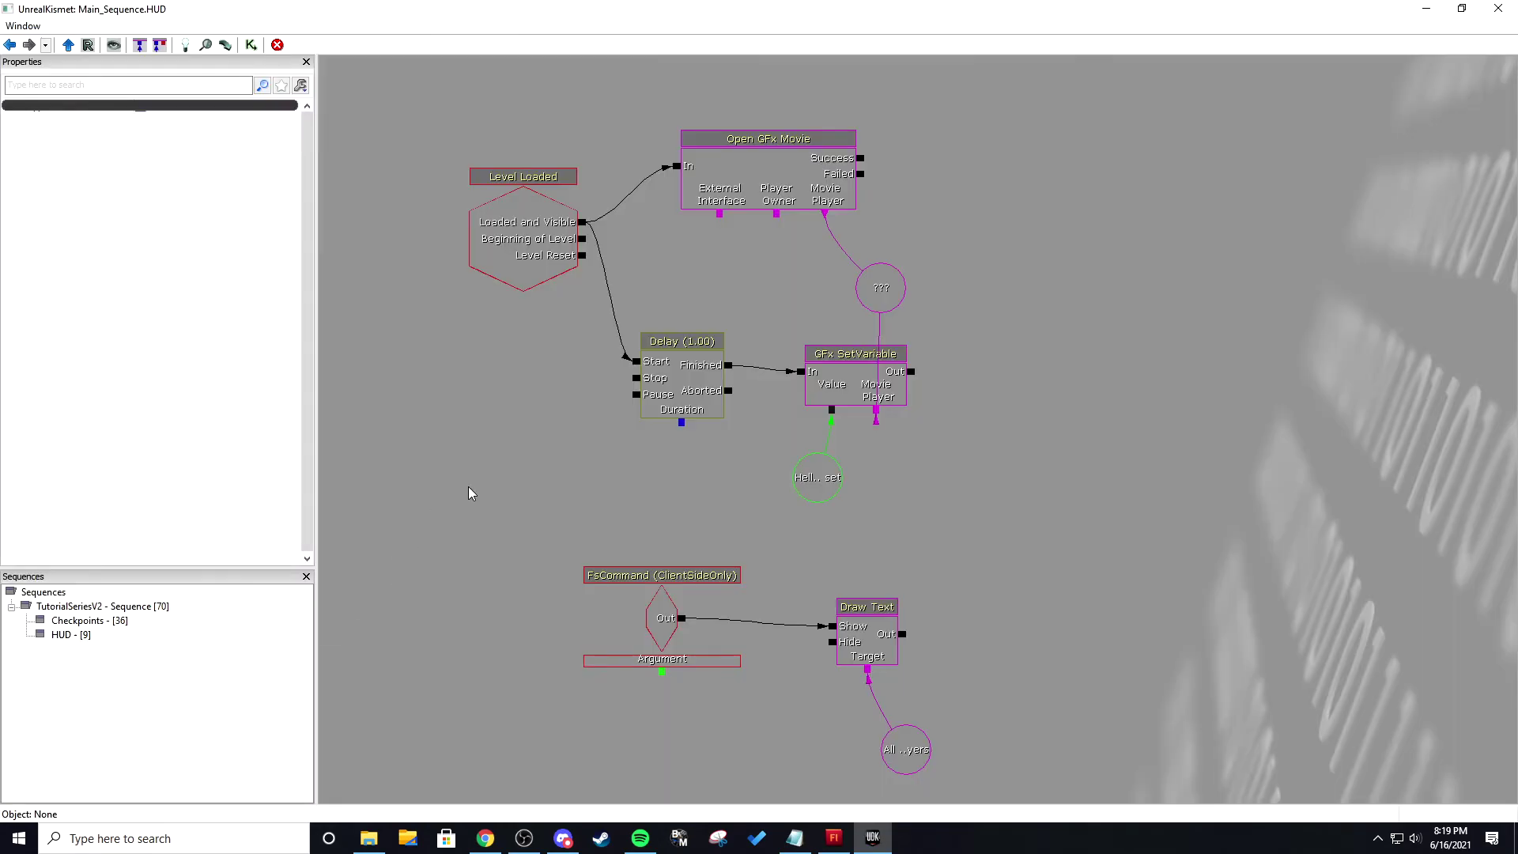
{"action": "left_click_drag", "start_coordinate": [800, 609], "coordinate": [756, 493]}
{"action": "left_click", "coordinate": [796, 510]}
{"action": "left_click", "coordinate": [761, 444]}
{"action": "left_click", "coordinate": [786, 525]}
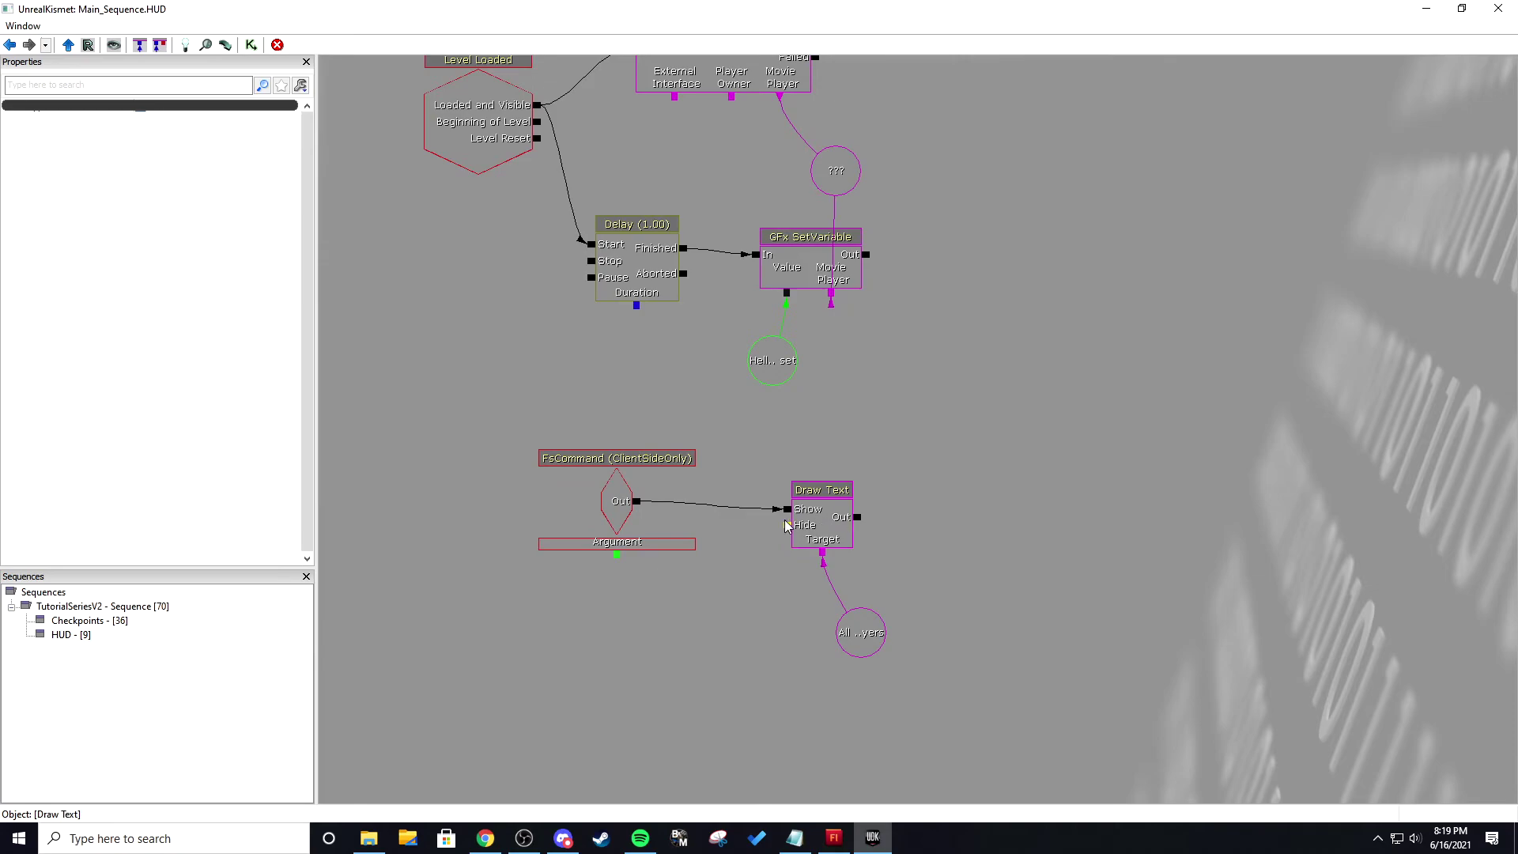
{"action": "left_click_drag", "start_coordinate": [792, 449], "coordinate": [751, 361]}
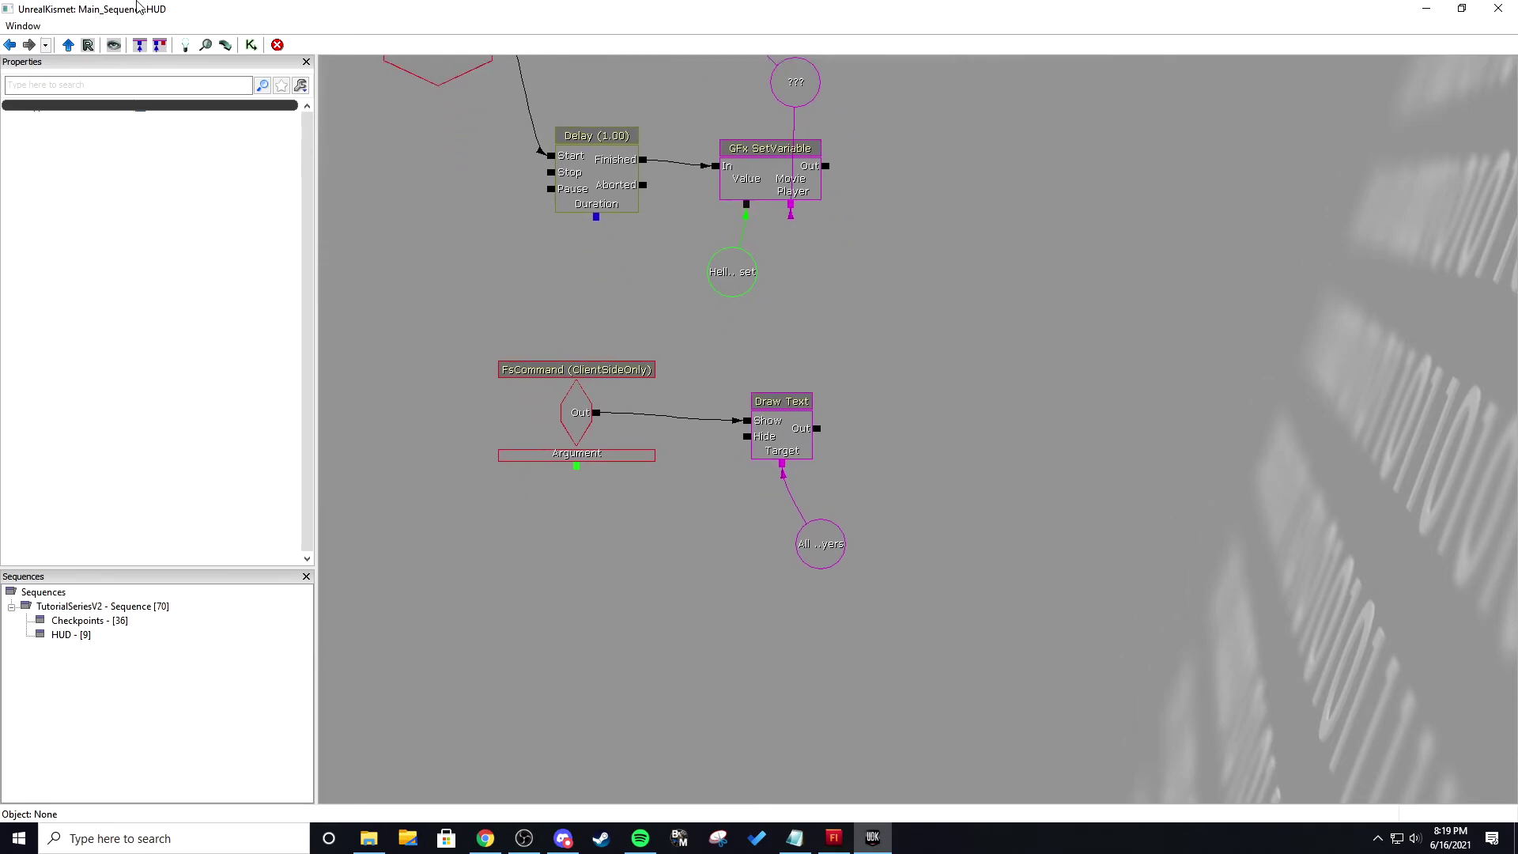
{"action": "left_click_drag", "start_coordinate": [537, 238], "coordinate": [664, 443]}
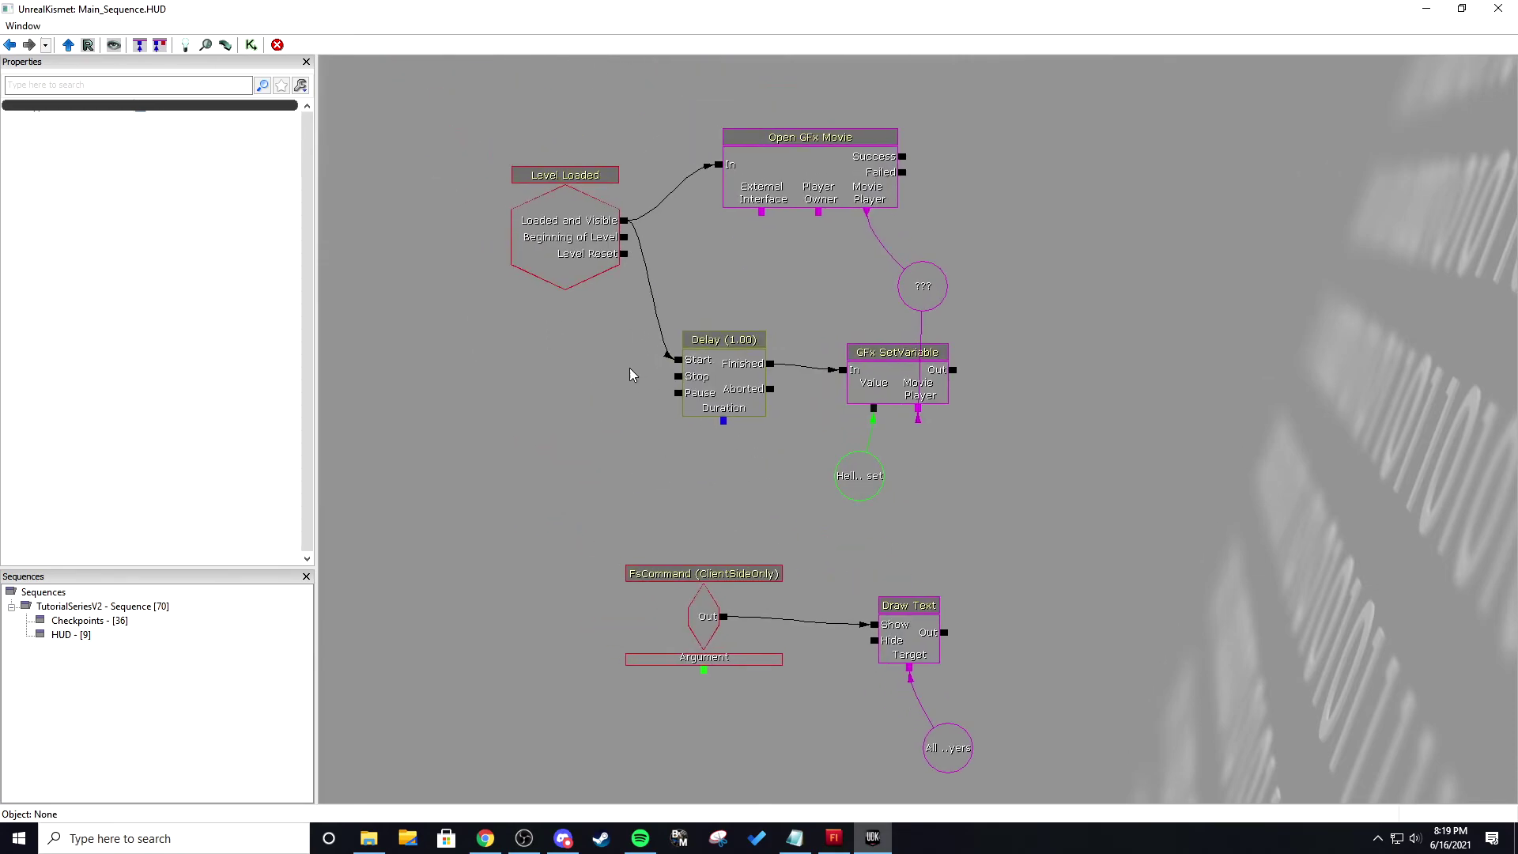
{"action": "left_click_drag", "start_coordinate": [504, 331], "coordinate": [581, 355]}
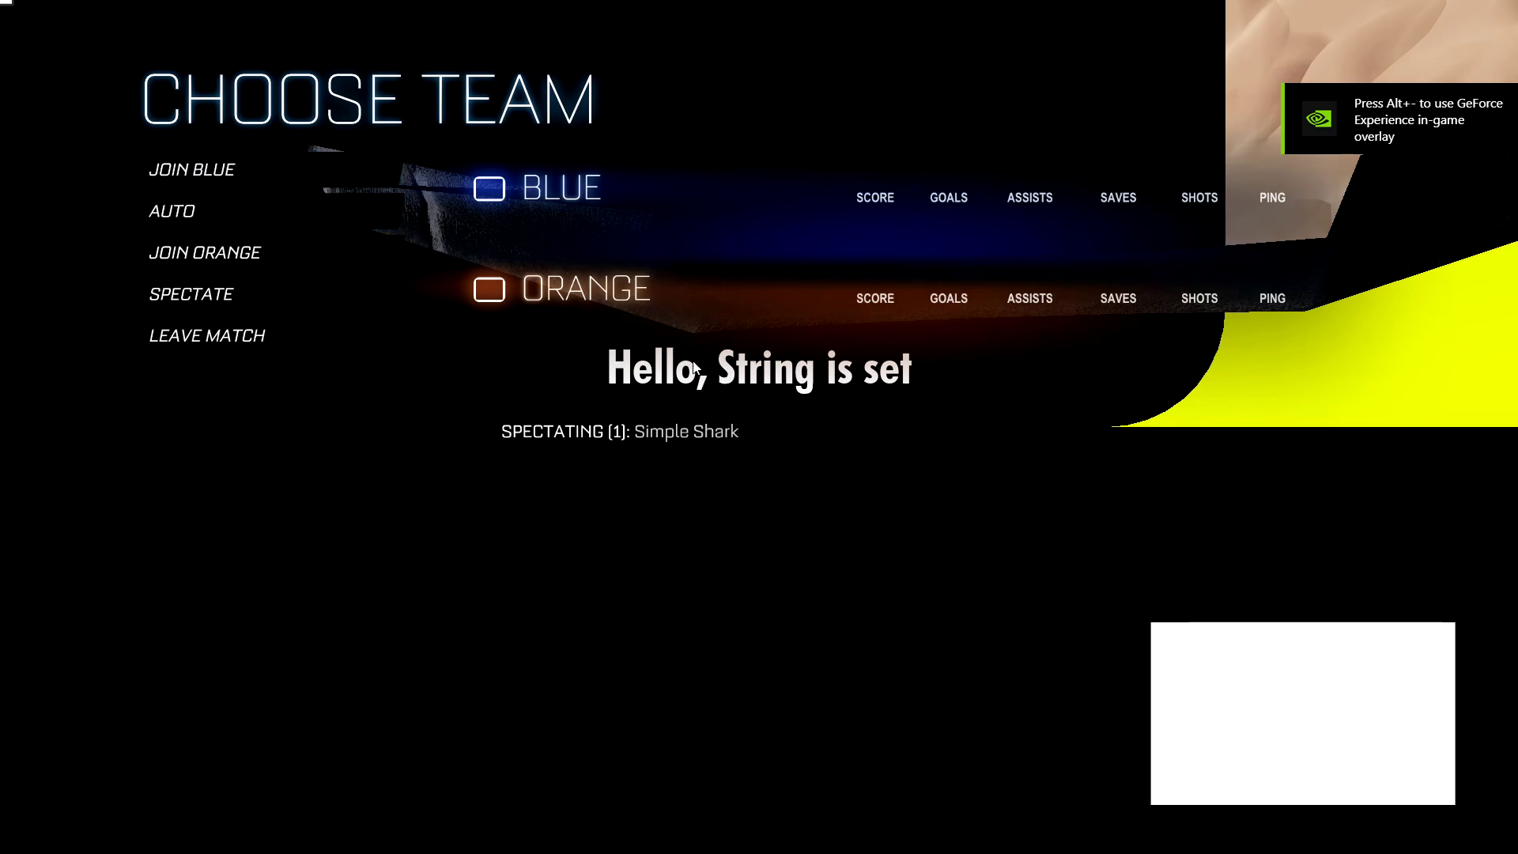
- Switch to the Rocket League LAN match, enter with automatic team selection, and change to the blue team
{"action": "left_click", "coordinate": [335, 207]}
{"action": "key", "text": "Escape"}
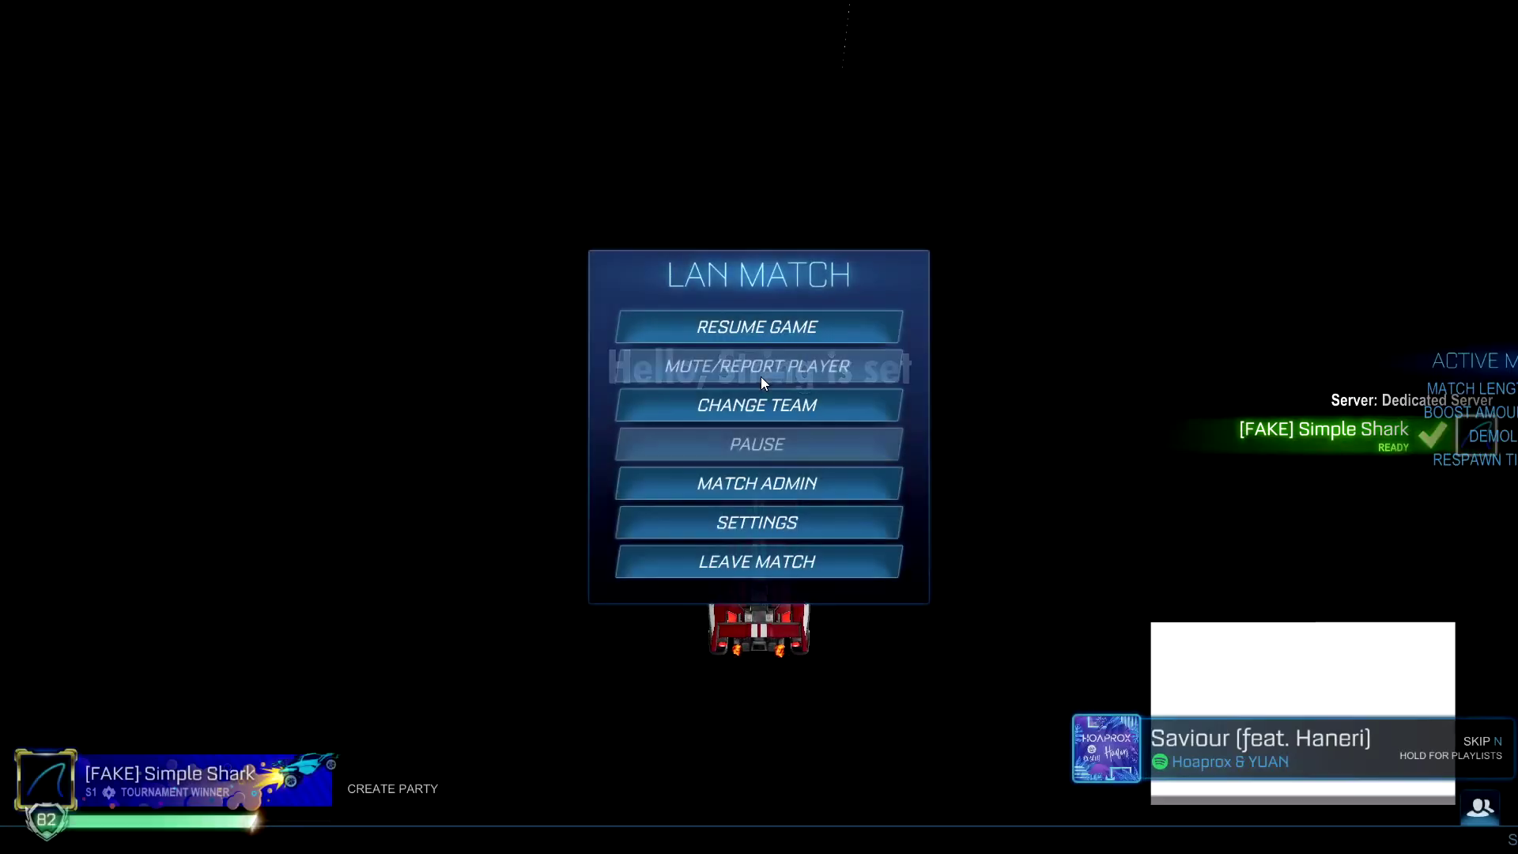
{"action": "left_click", "coordinate": [755, 403]}
{"action": "left_click", "coordinate": [192, 169]}
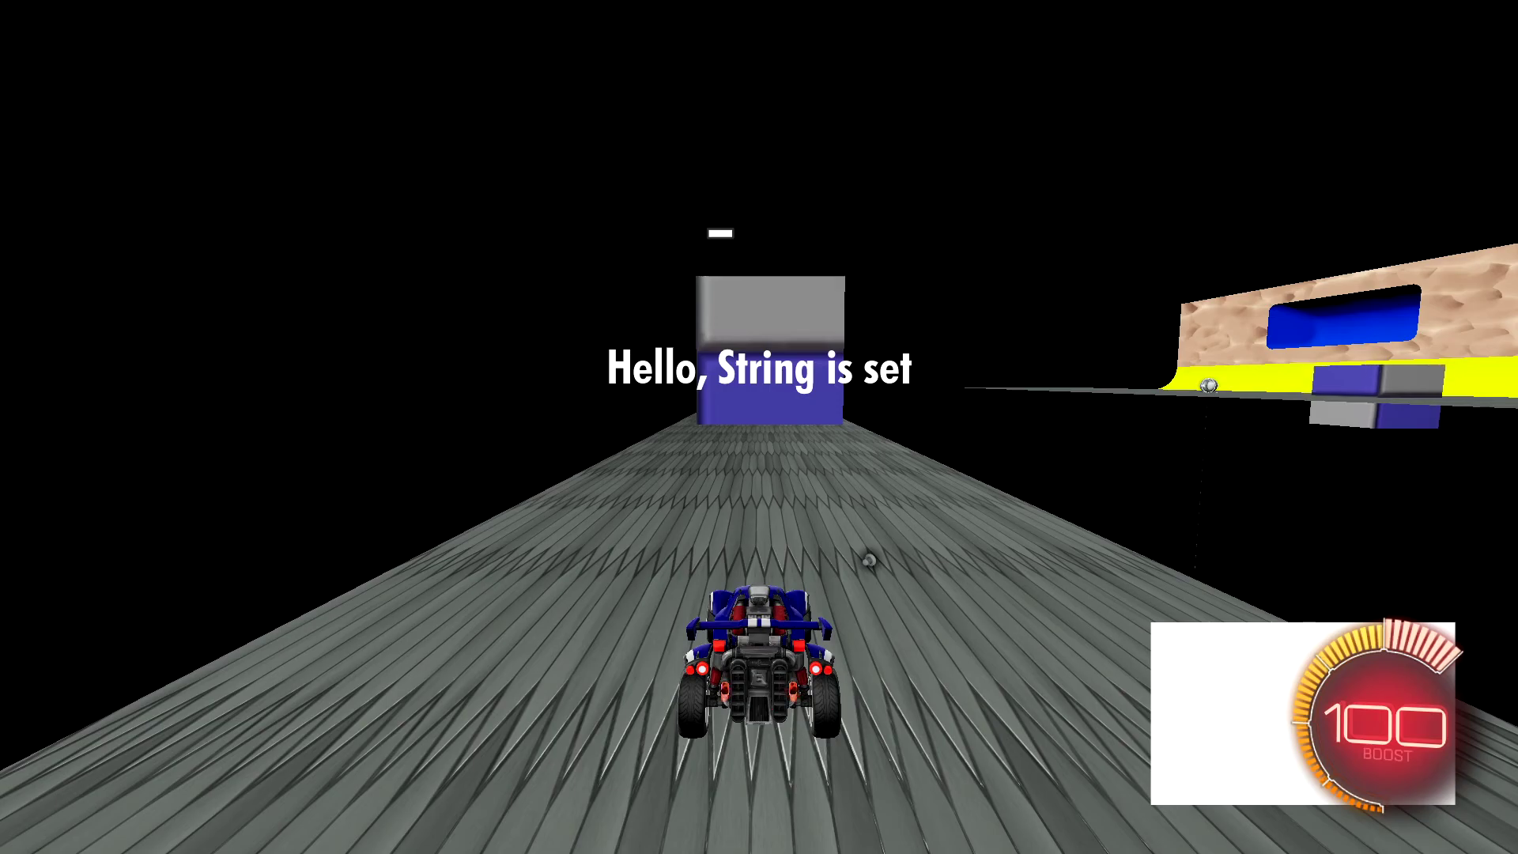
- Bring up the LAN match pause menu twice to check the HUD overlay with it, resuming the game each time
{"action": "key", "text": "Escape"}
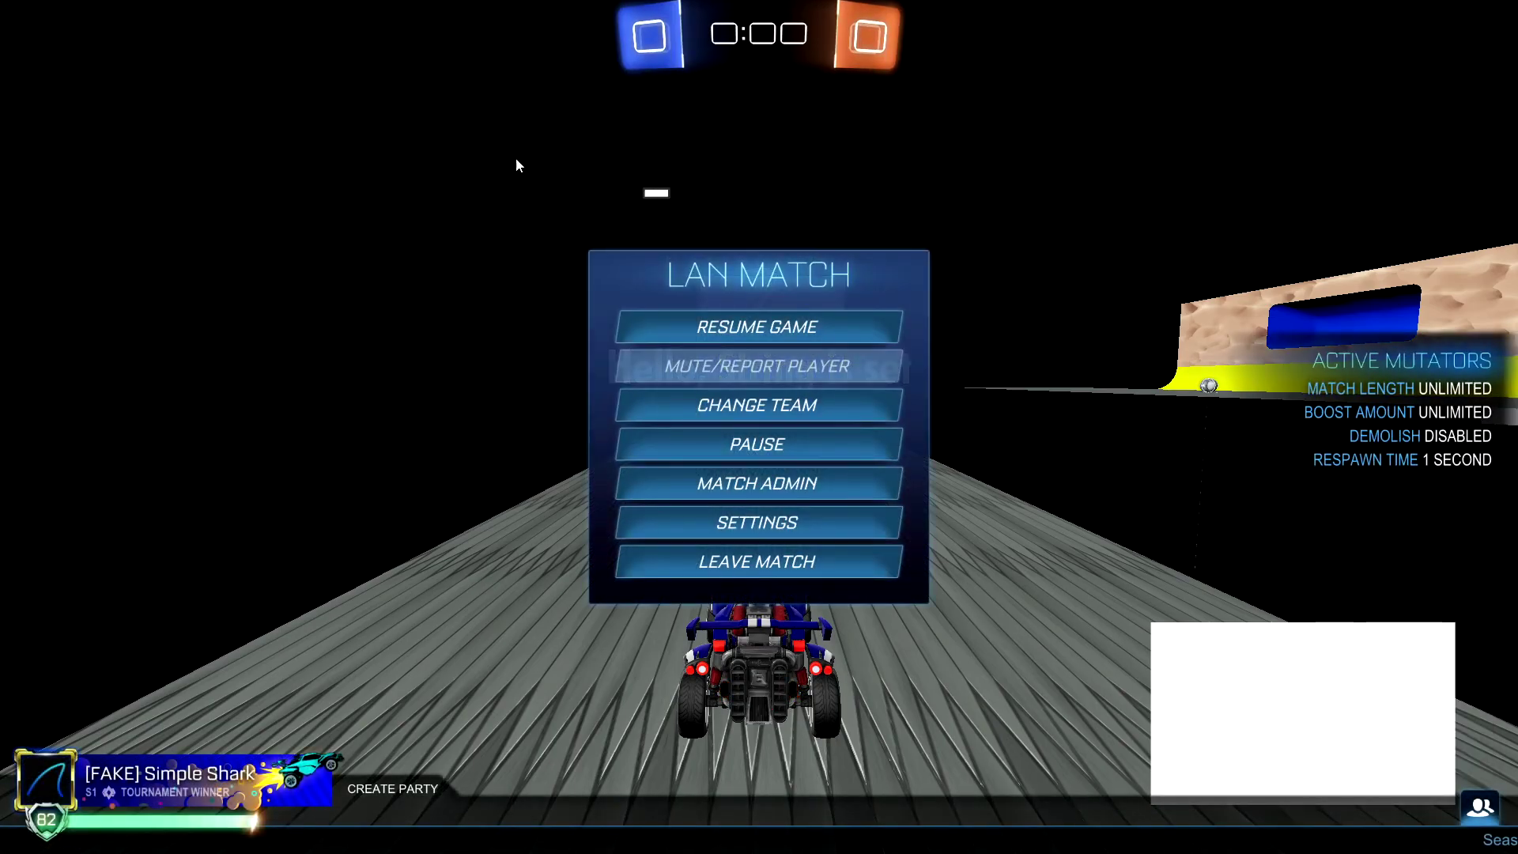
{"action": "key", "text": "Escape"}
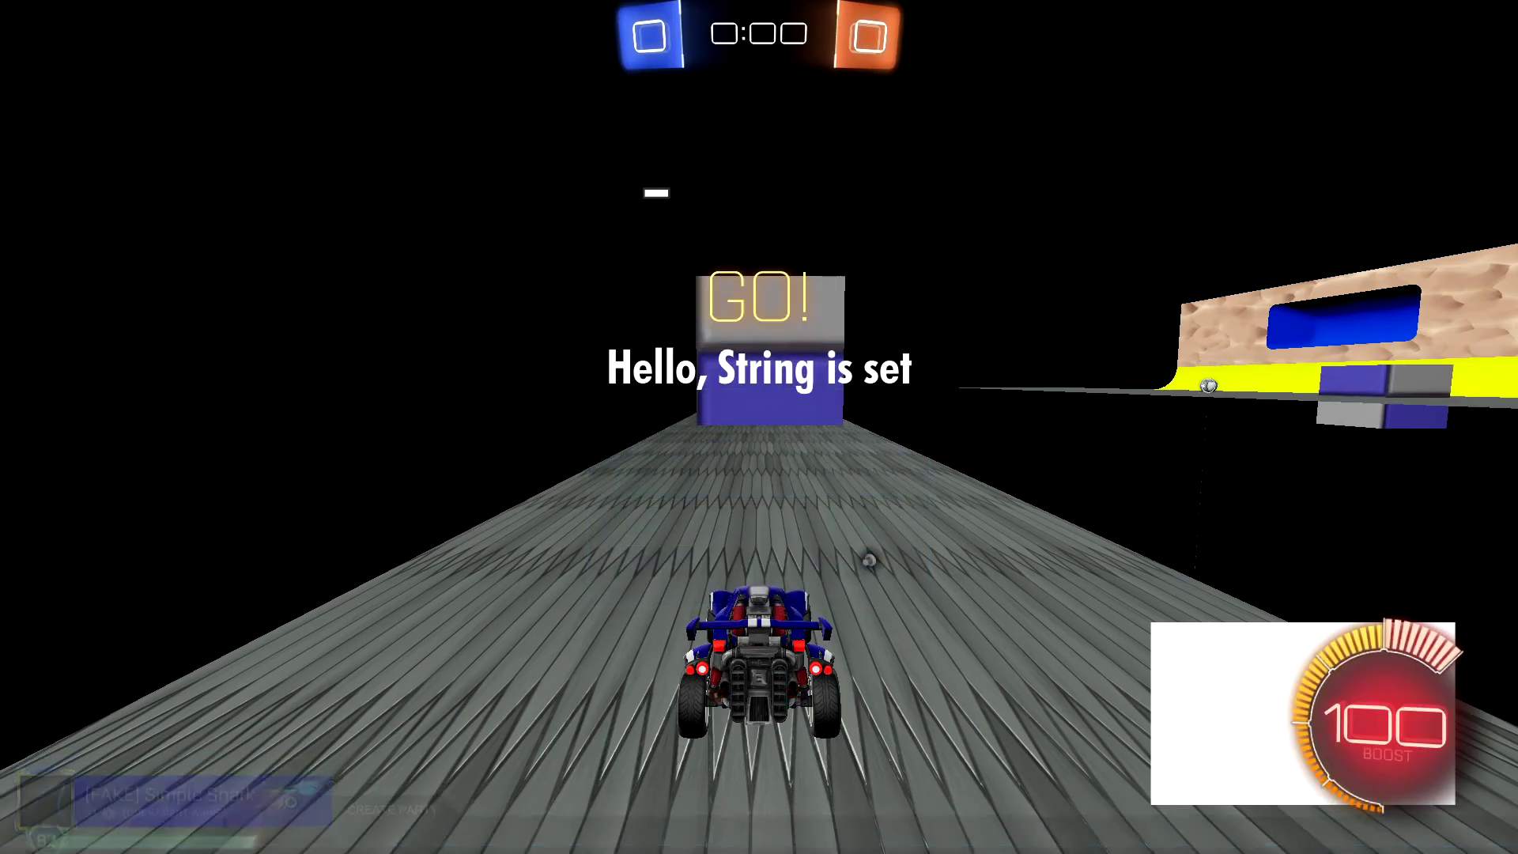
{"action": "key", "text": "Escape"}
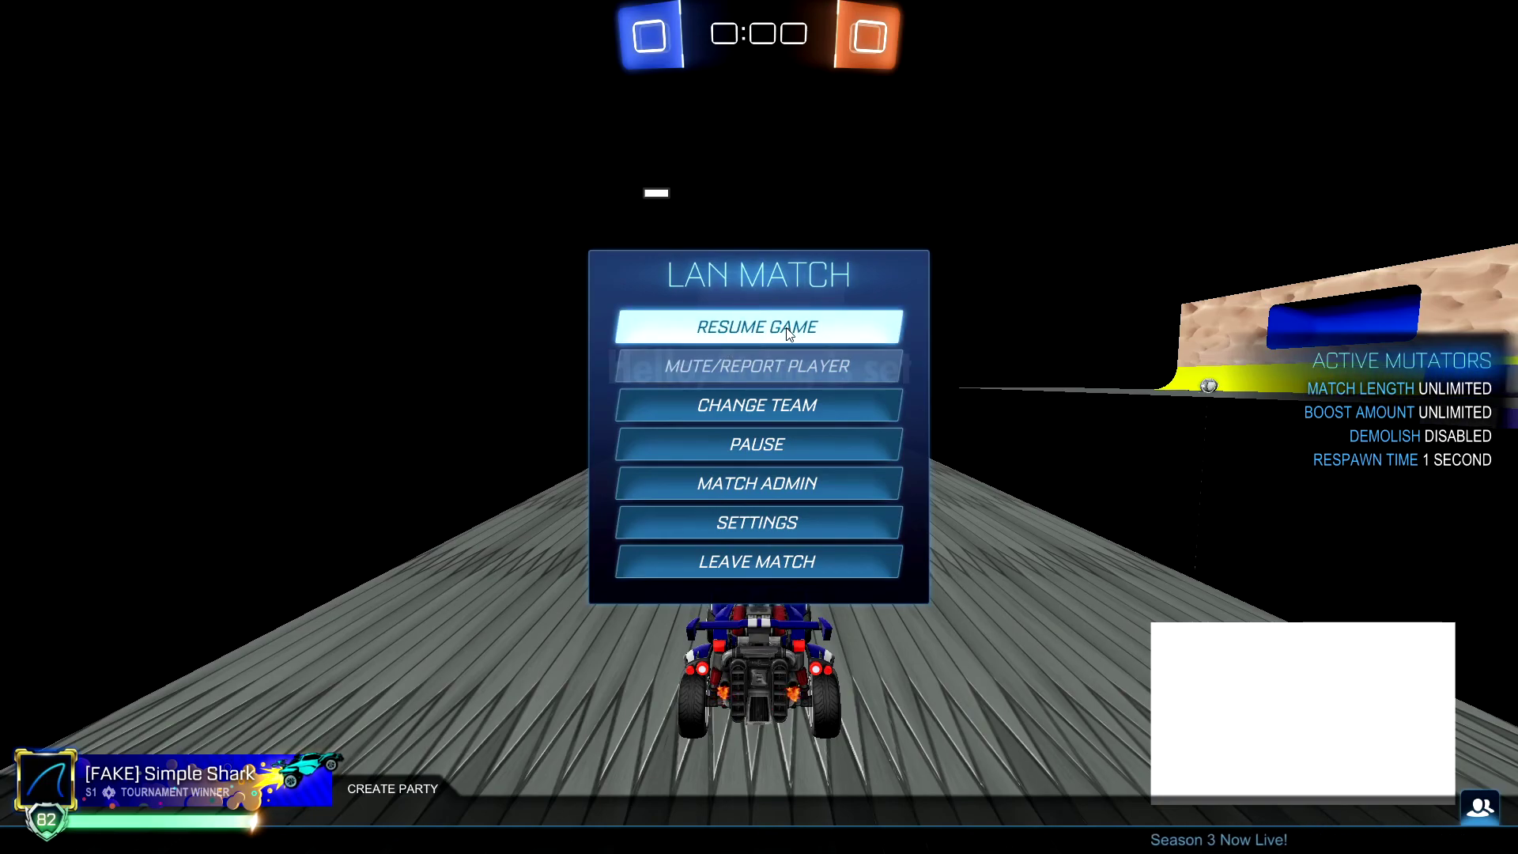
{"action": "left_click", "coordinate": [725, 325]}
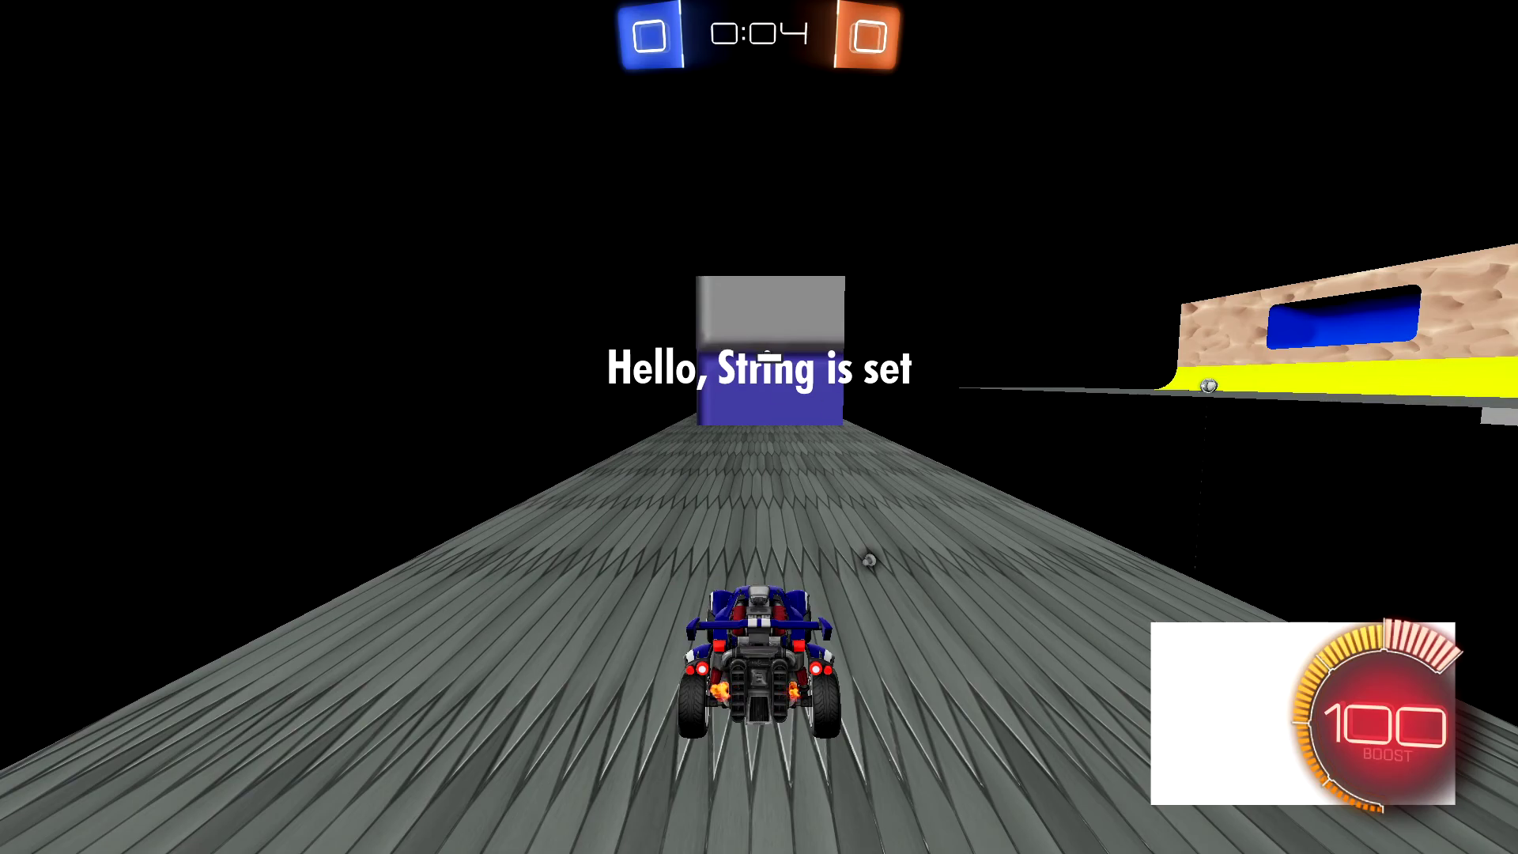
- Try the HUD's white square button during play, and drive the car backward and forward to test the controls with the HUD showing
{"action": "left_click", "coordinate": [1274, 687]}
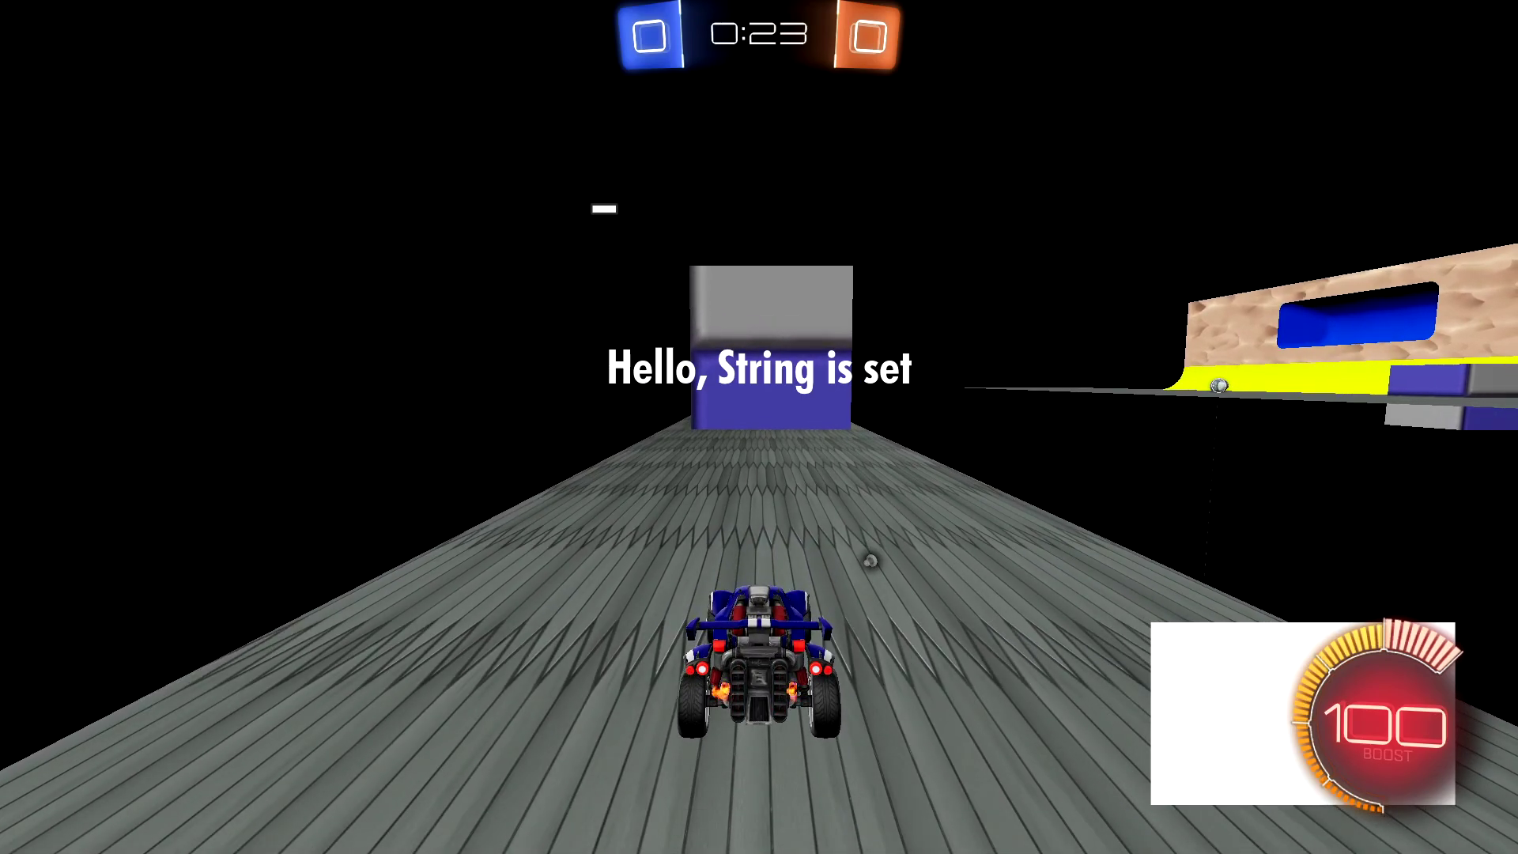
{"action": "key", "text": "s"}
{"action": "key", "text": "w"}
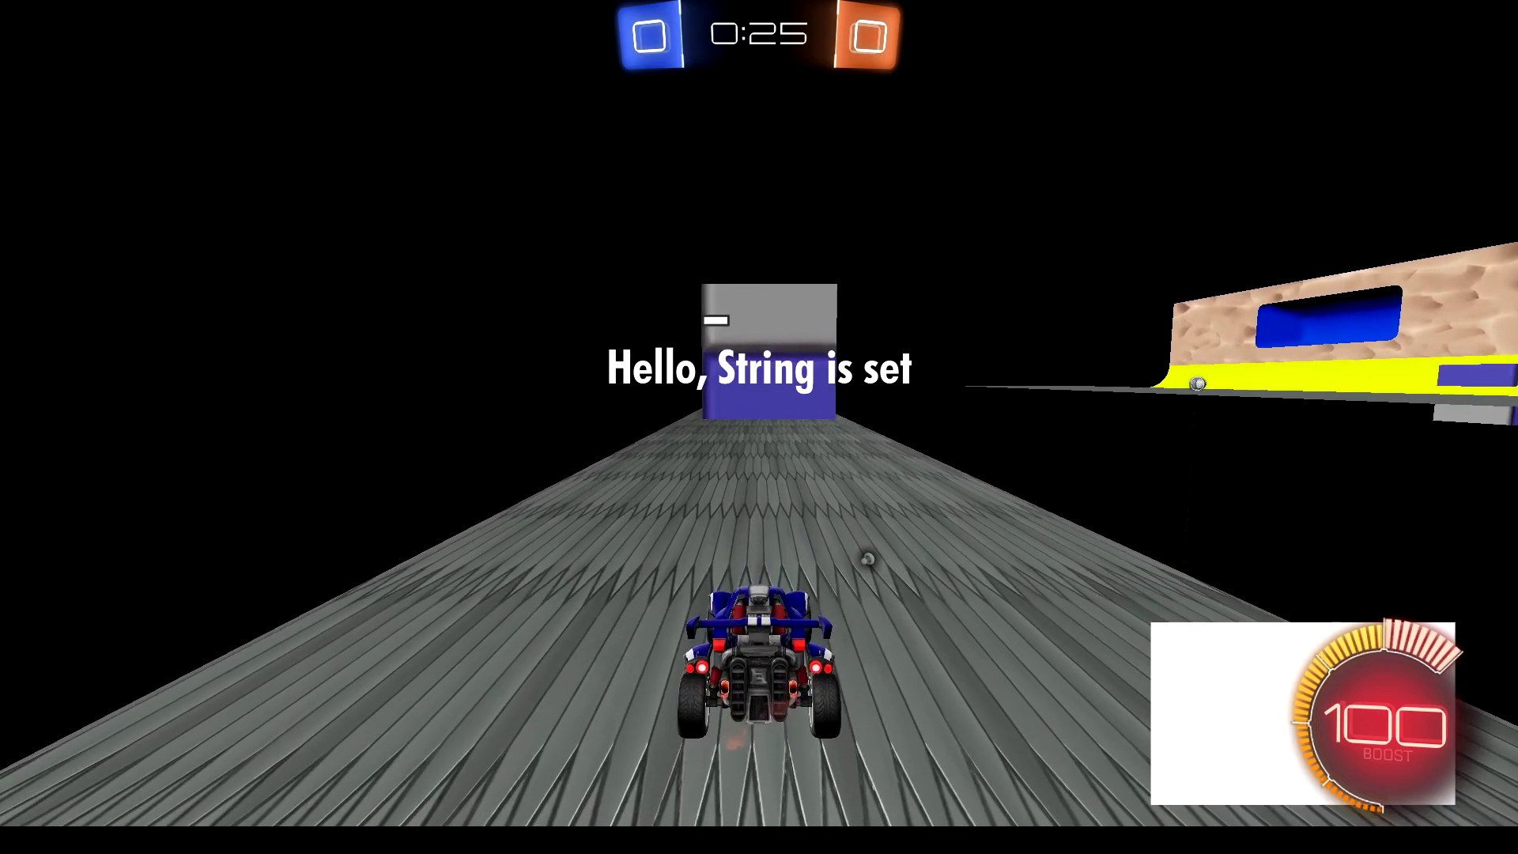